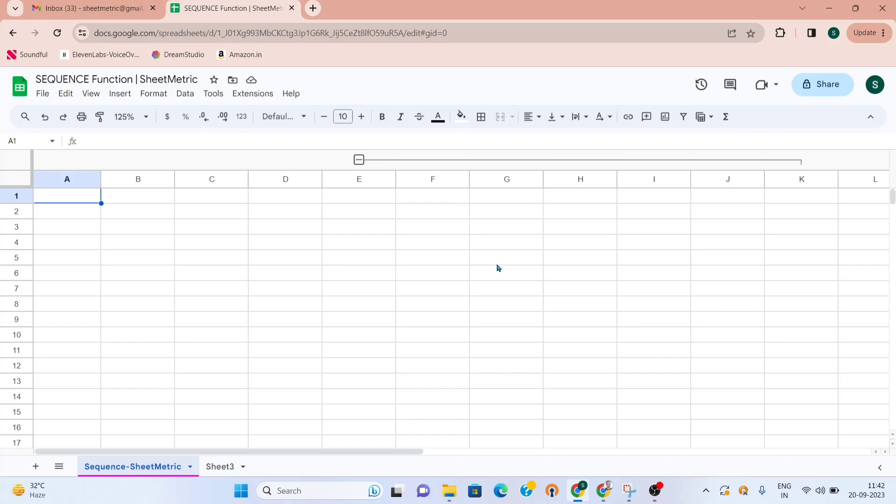
Enter the formula =SEQUENCE(10) in cell A2
left_click(133, 216)
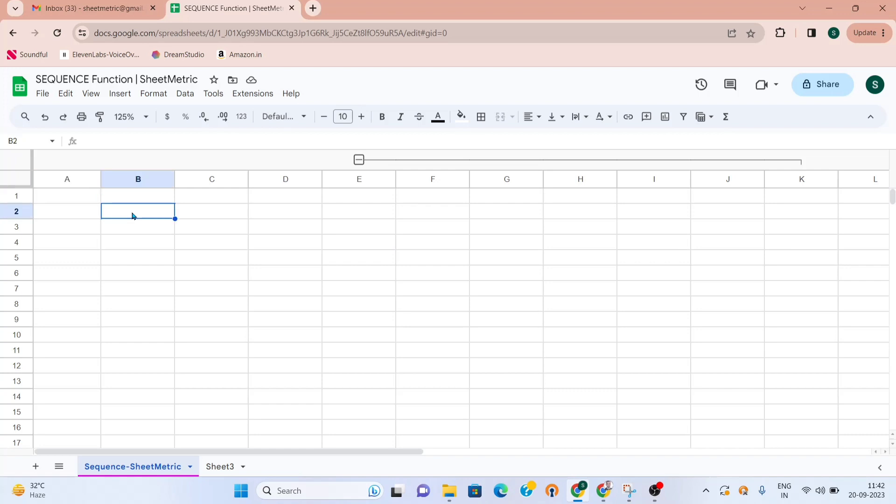
key("Left")
type("=s")
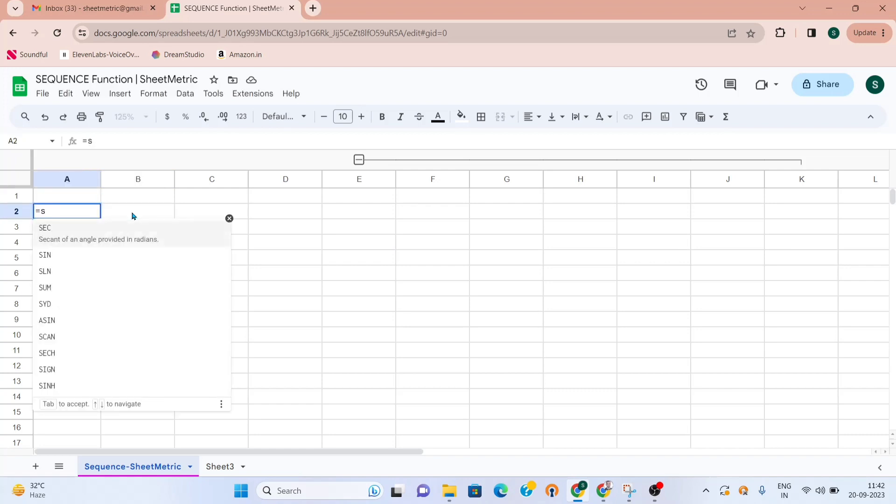
type("equen")
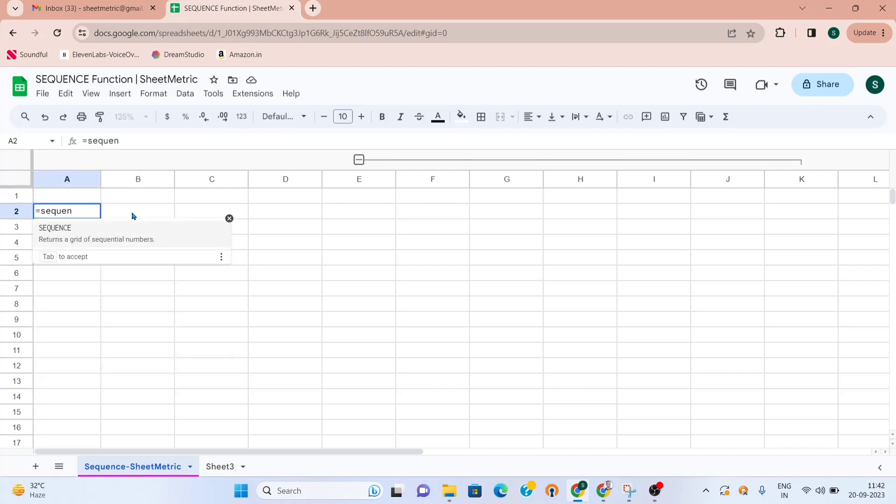
left_click(177, 236)
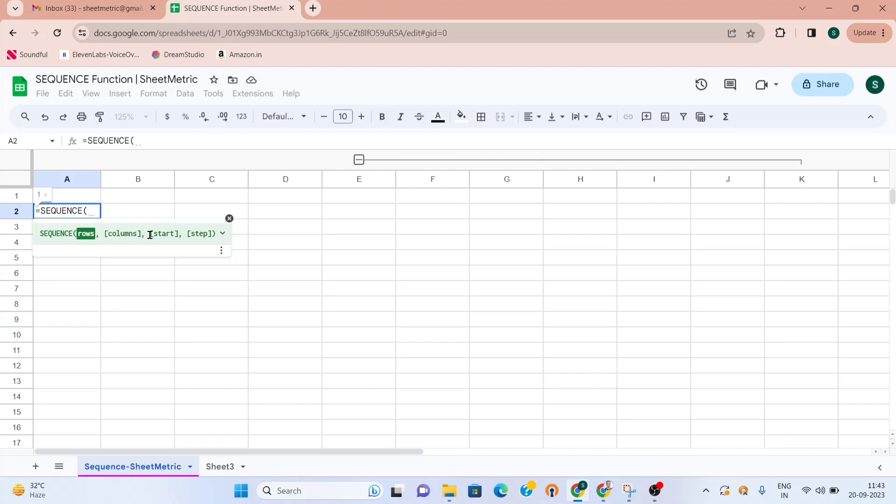
type("10")
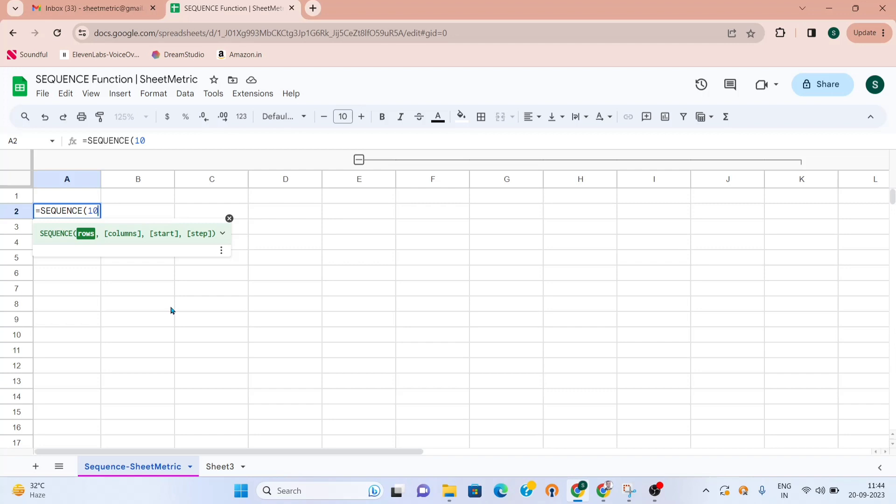
type(")")
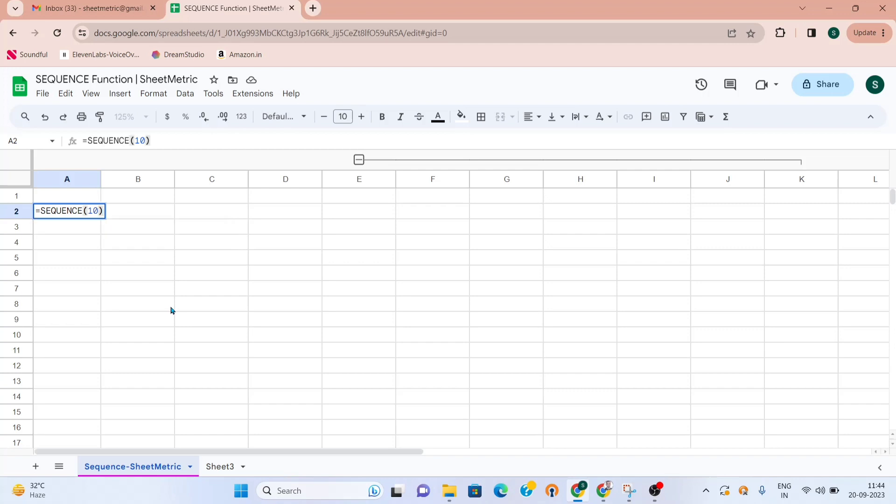
key("Return")
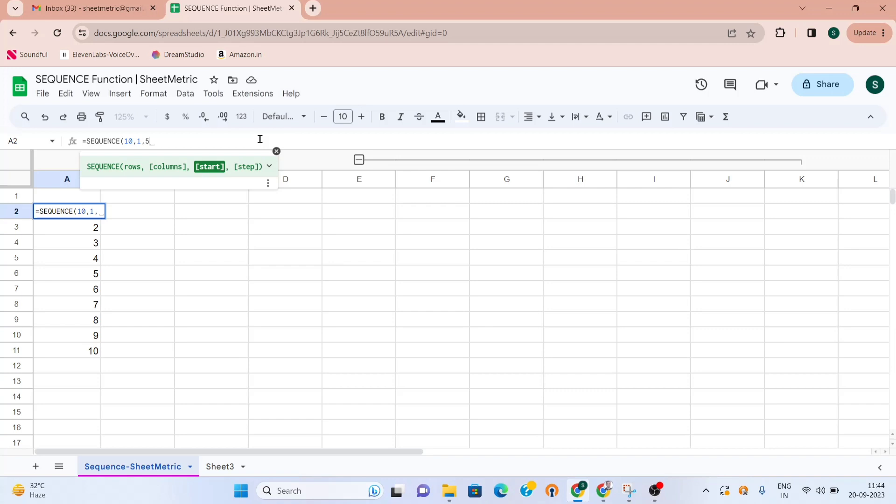
Change the formula in A2 to =SEQUENCE(10,1,50) so the list starts at 50
type("50")
key("Return")
key("Up")
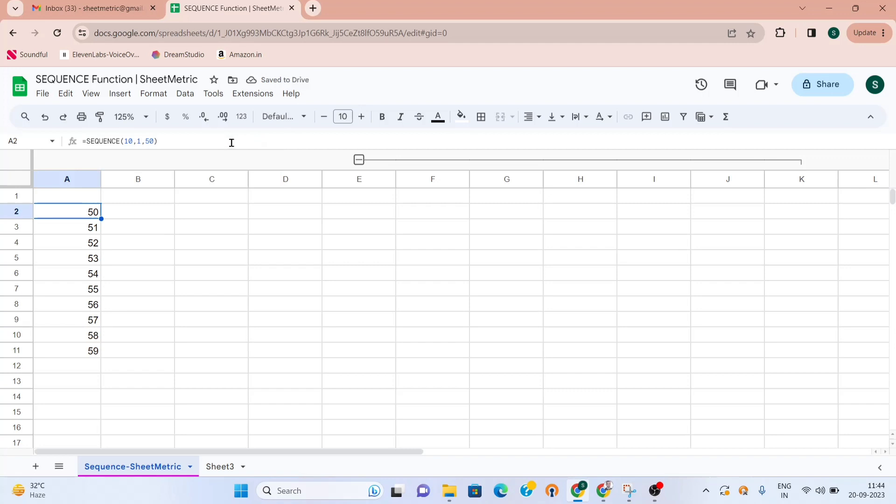
Add a step of 5 to the formula in A2, making it =SEQUENCE(10,1,50,5)
left_click(232, 143)
key("BackSpace")
type(",")
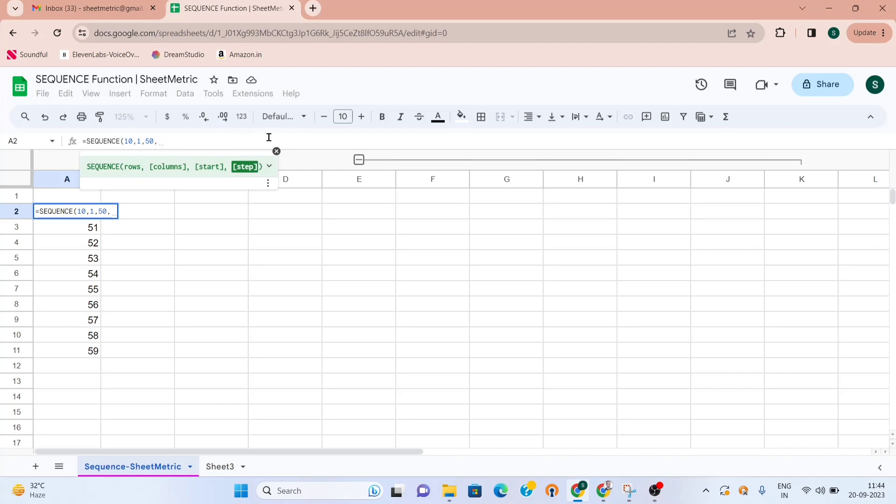
type("5")
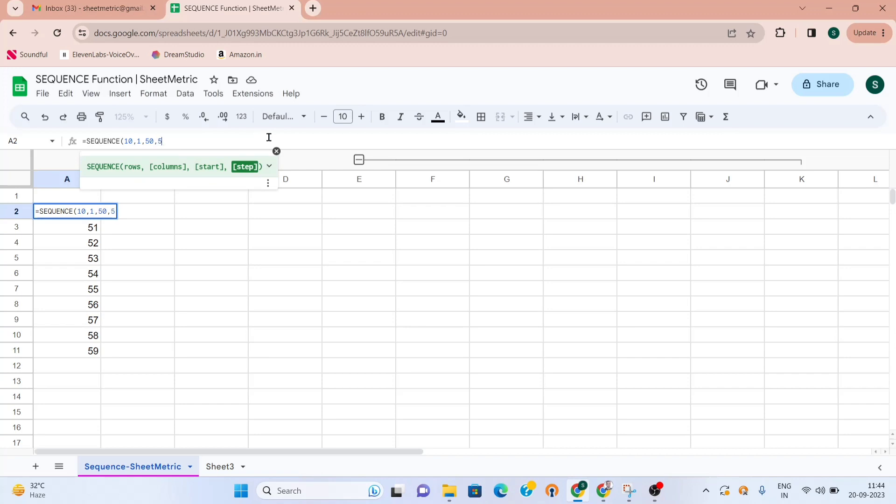
type(")")
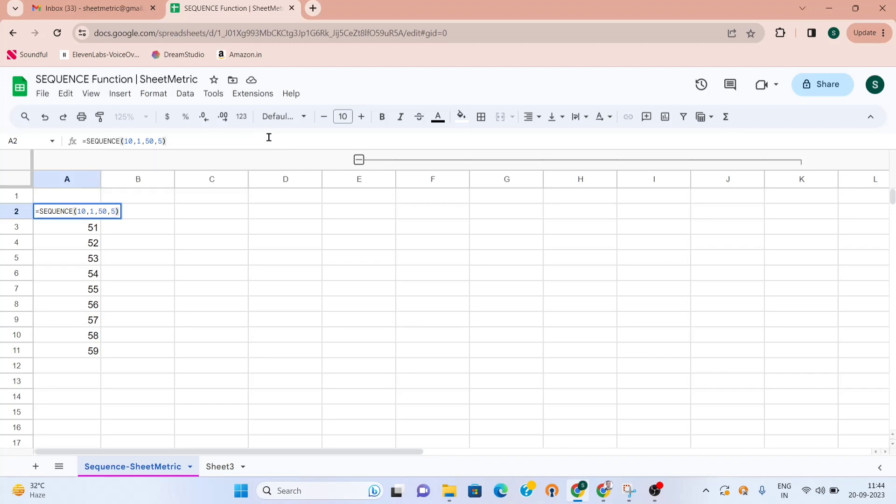
key("Return")
key("Up")
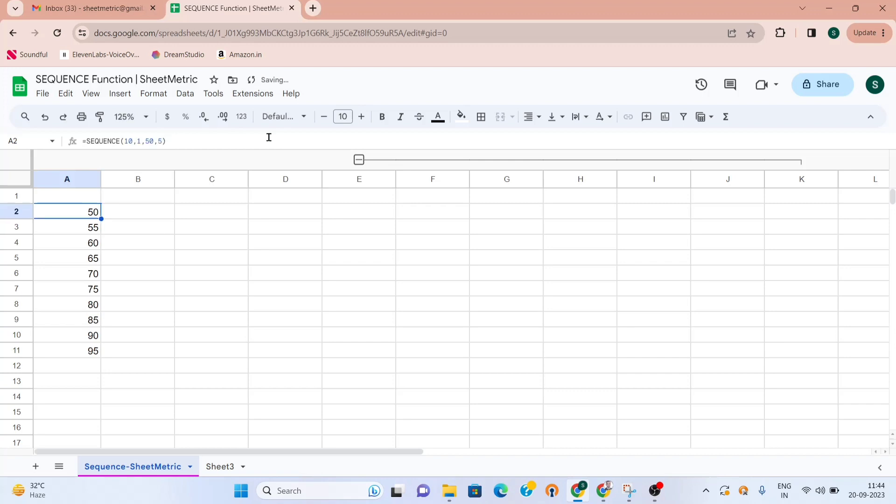
Set the step argument of the A2 formula to -10, giving =SEQUENCE(10,1,50,-10)
left_click(223, 141)
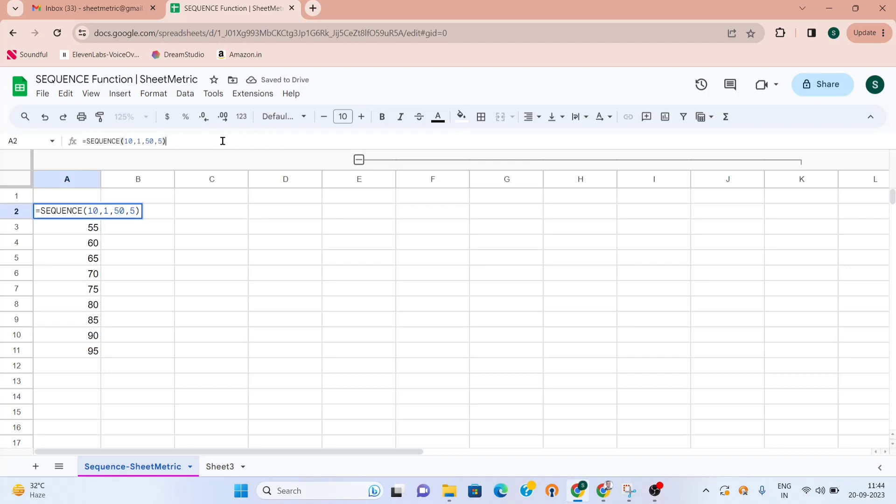
key("BackSpace")
key("BackSpace")
key("BackSpace")
key("BackSpace")
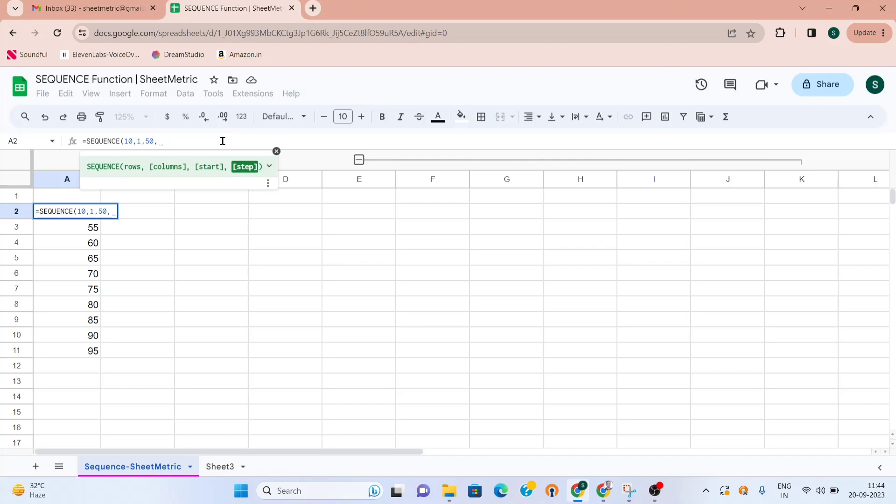
key("BackSpace")
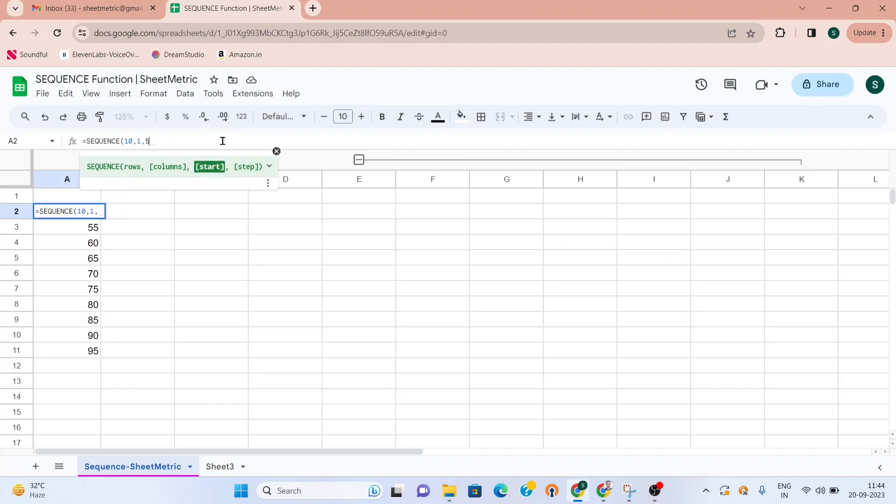
type("50,-")
type("10")
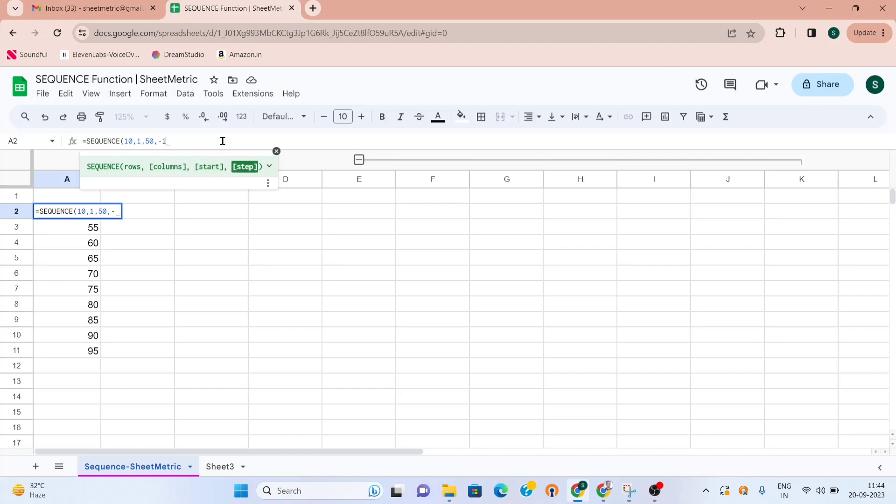
type(")")
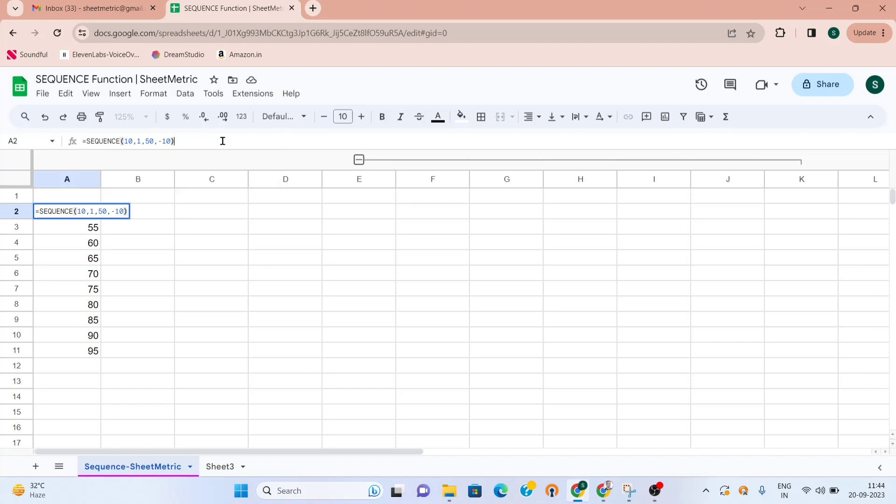
key("Return")
key("Up")
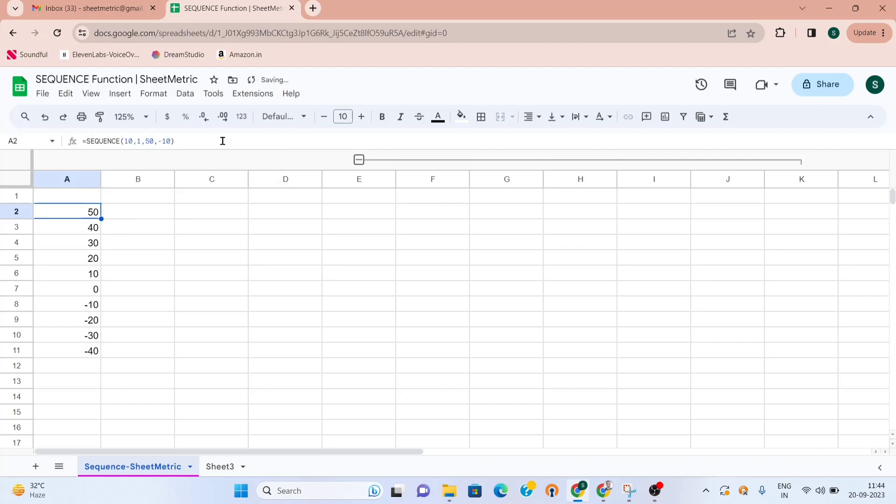
Change the A2 formula's start to 0 and its step to -1, giving =SEQUENCE(10,1,0,-1)
left_click(159, 142)
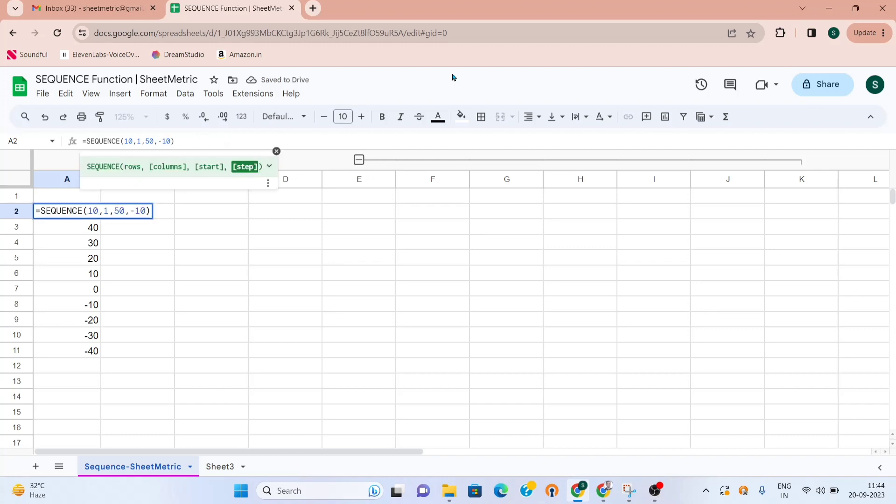
key("Left")
key("BackSpace")
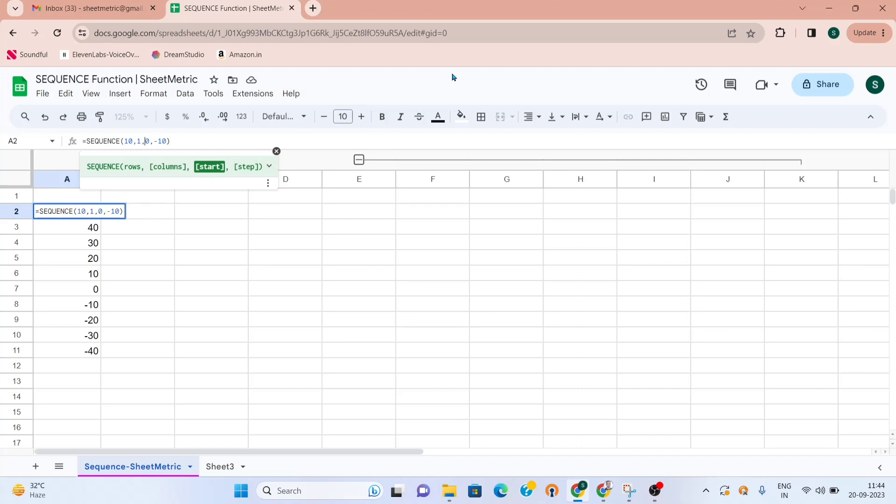
key("Right")
key("Right")
key("BackSpace")
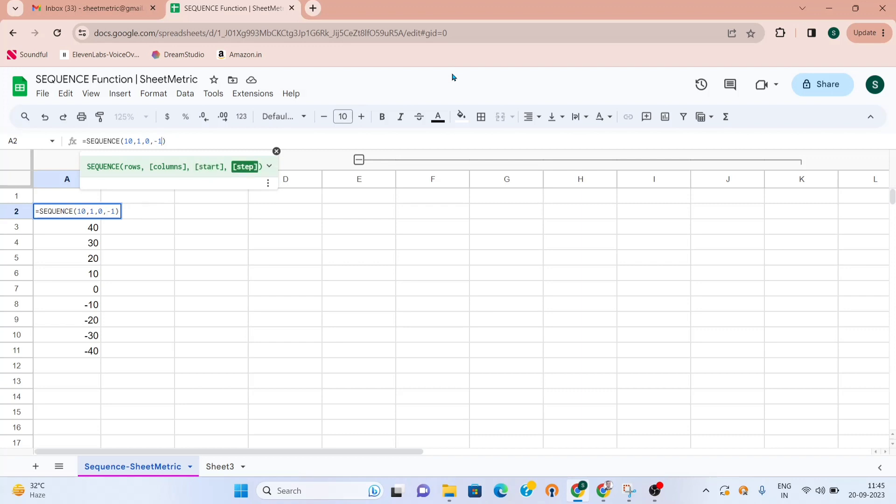
key("Return")
key("Up")
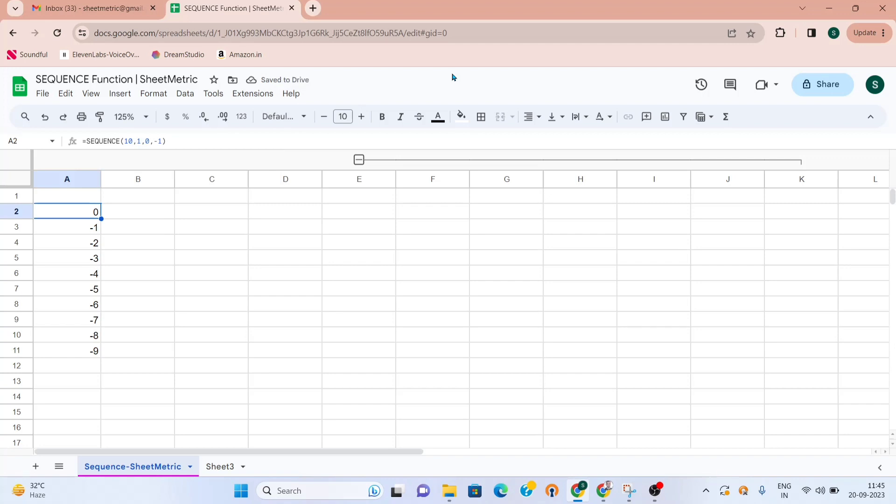
Collapse the column group F to K and enter a Name header in C2 with three sample first names in C3:C5
left_click(359, 160)
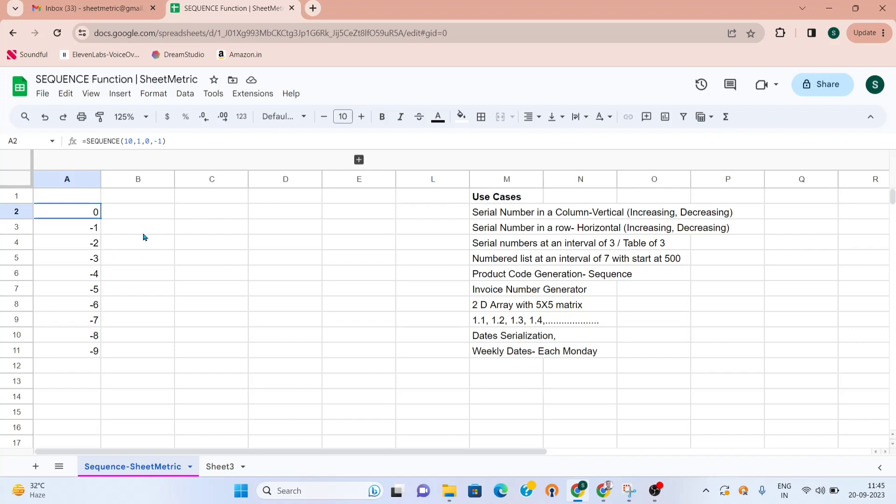
left_click(207, 216)
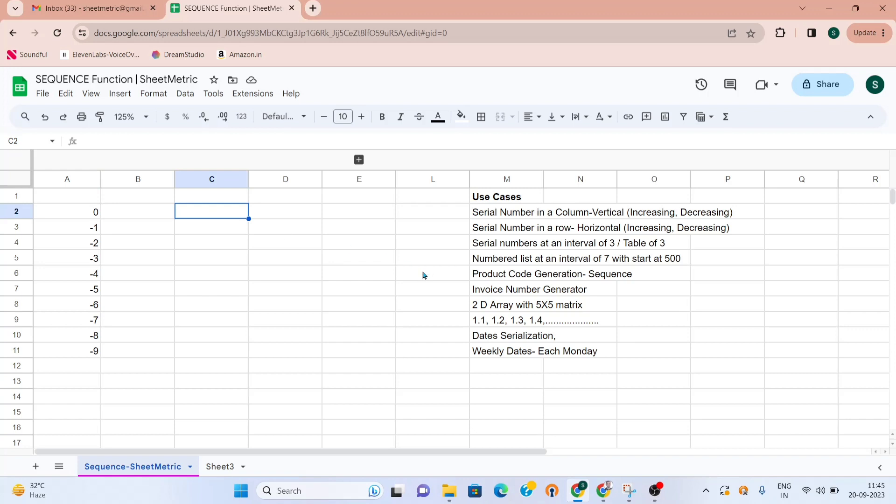
type("Name")
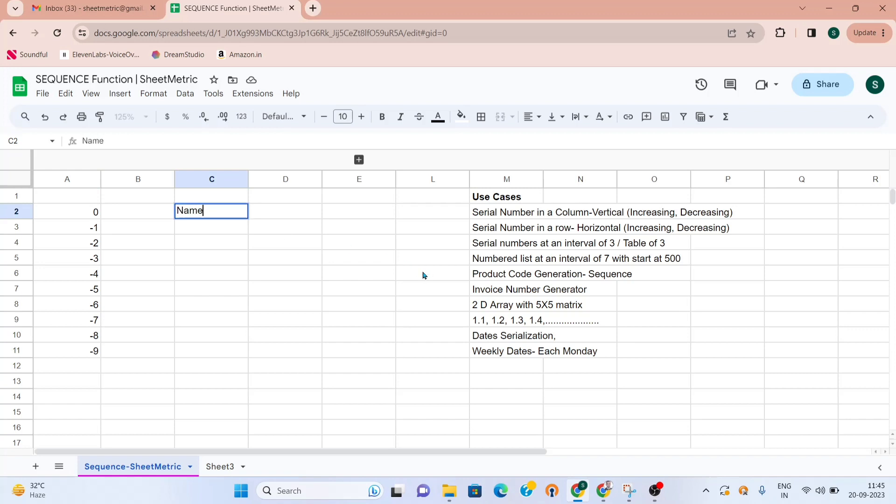
key("Return")
type("Abhi")
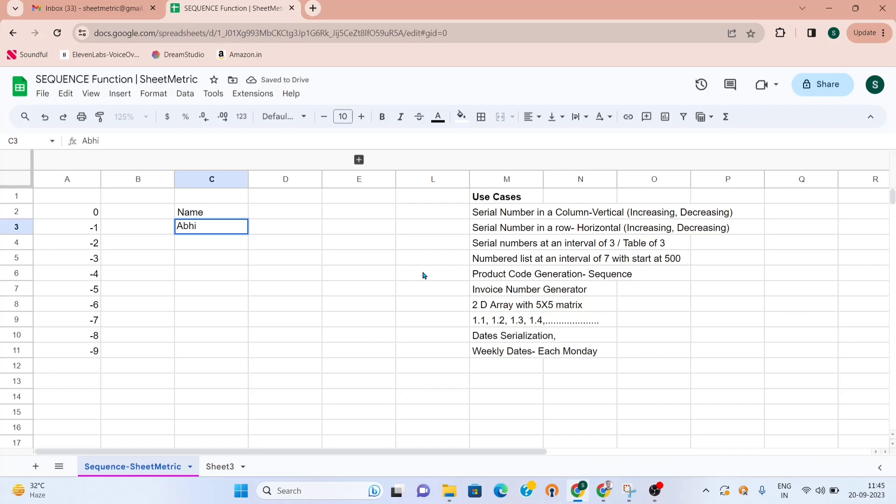
key("Return")
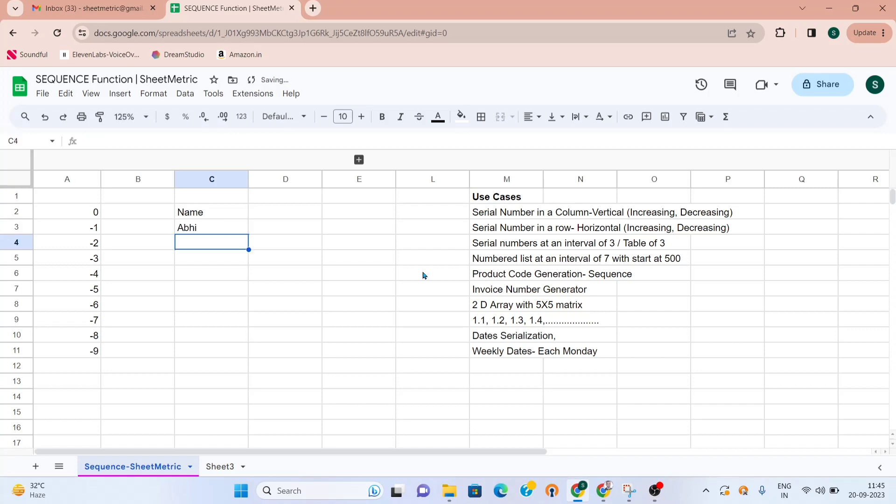
type("Ram")
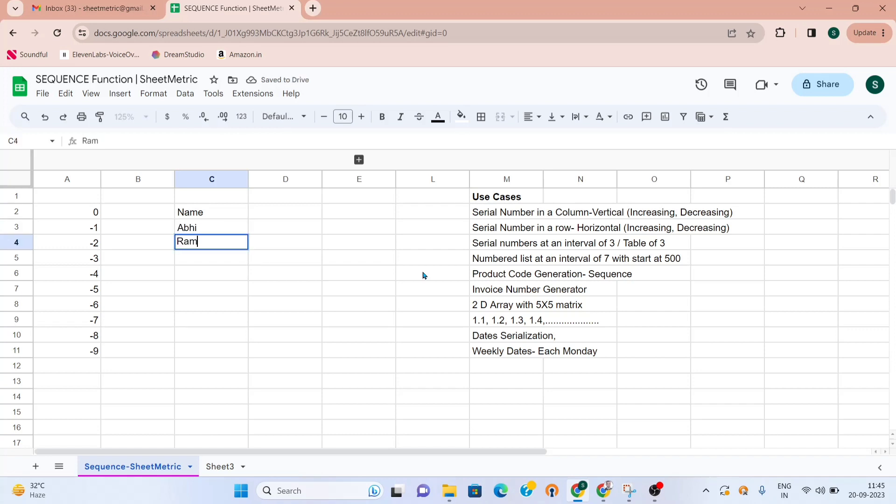
key("Return")
type("John")
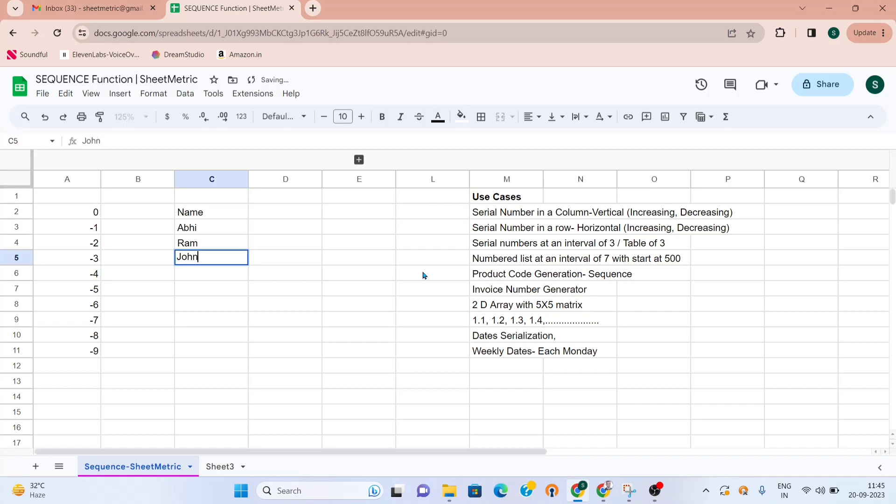
key("Return")
Enter the formula =SEQUENCE(500) in cell B2 beside the Name header
key("Left")
key("Left")
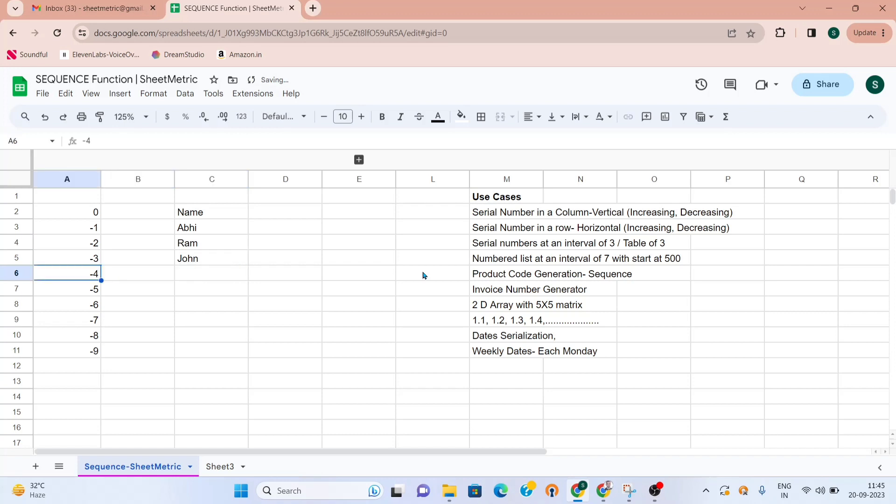
key("Up")
key("Up")
key("Up")
key("Up")
key("Right")
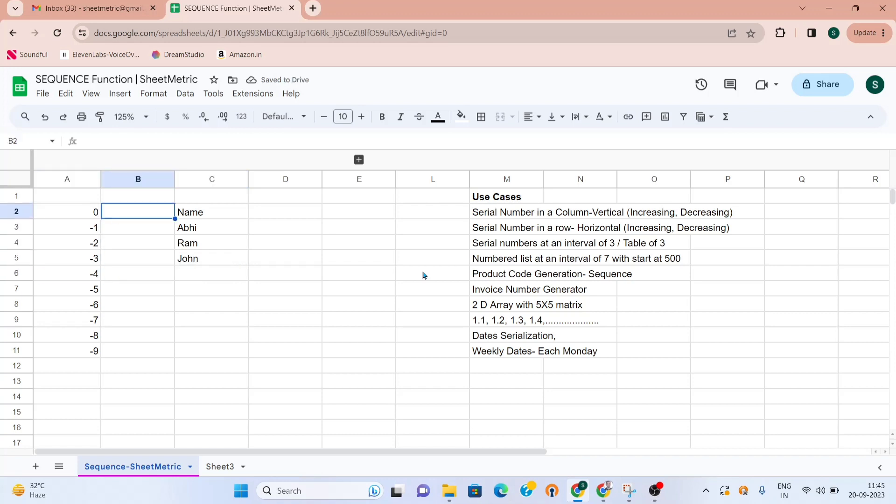
type("=sequ")
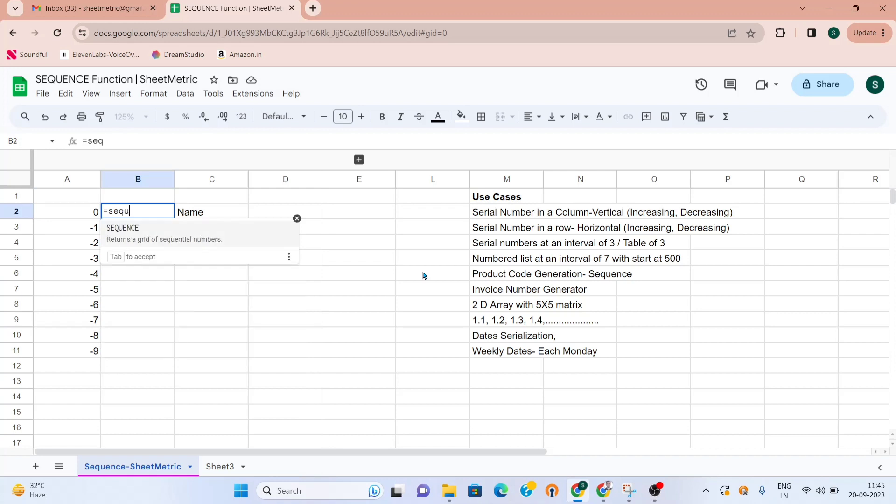
type("en")
left_click(196, 245)
type("500")
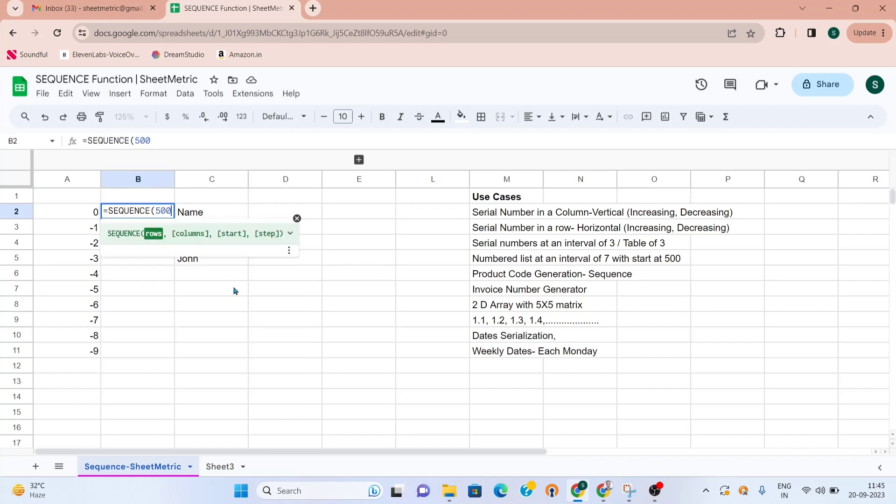
type(")")
key("Return")
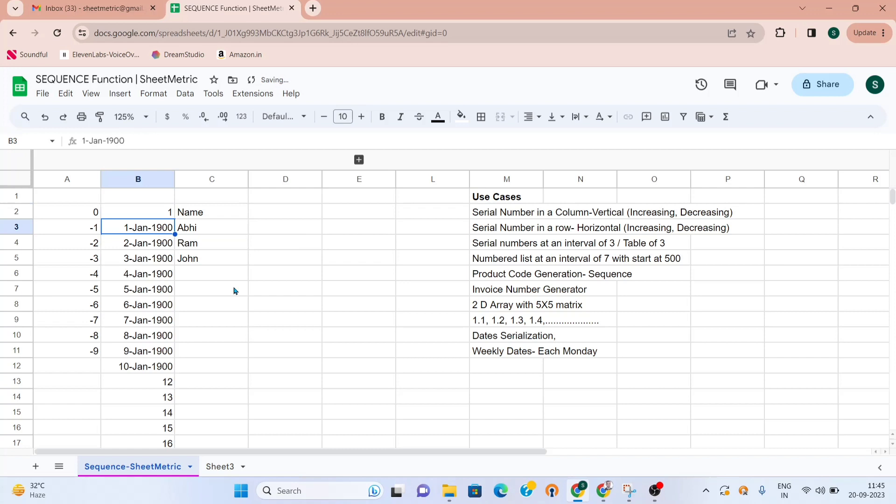
Replace the date formatting in B3:B12 with the plain number formatting of the other sequence cells
key("shift+Down")
key("shift+Down")
key("shift+Down")
key("shift+Down")
key("shift+Down")
key("shift+Down")
key("shift+Down")
key("shift+Down")
key("shift+Down")
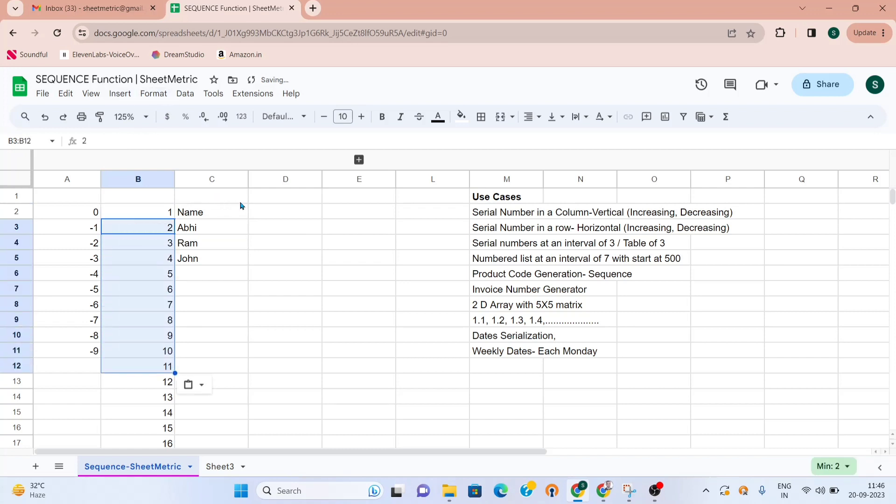
Check the serial numbers in column B against the header and names in column C
left_click(244, 202)
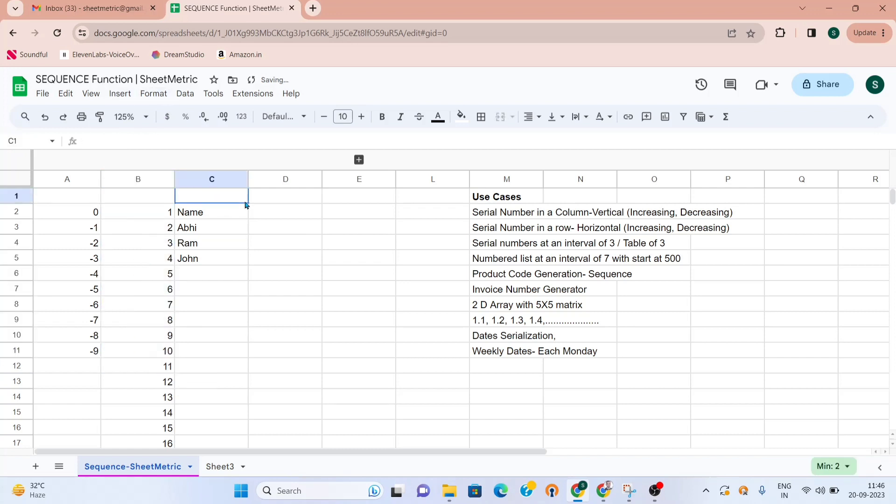
key("Left")
key("Down")
key("Down")
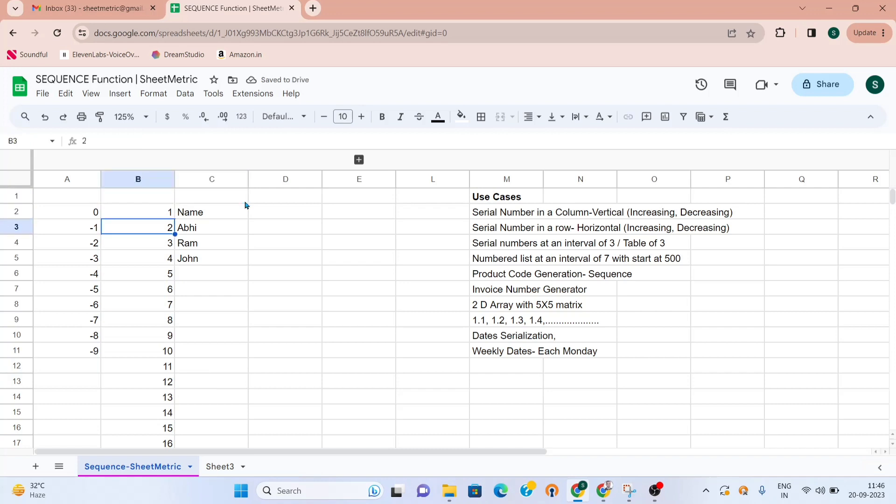
key("Up")
key("Down")
key("Down")
key("Down")
key("Down")
key("Down")
key("Down")
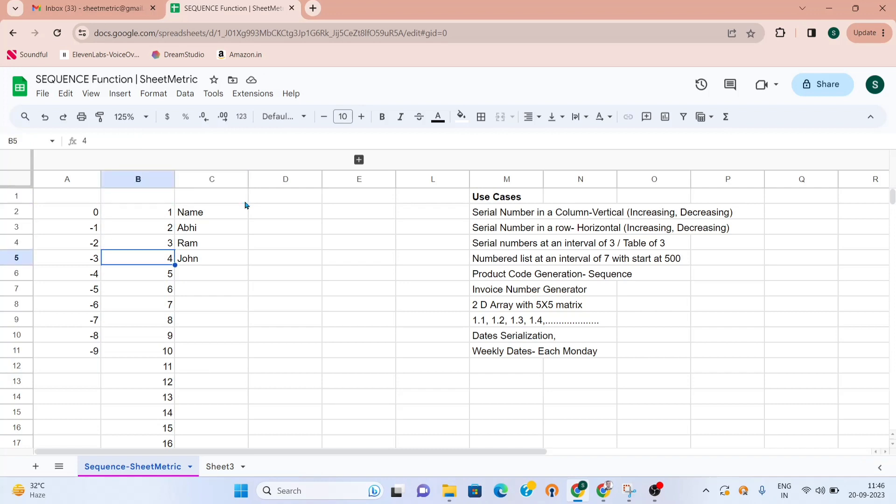
key("Down")
key("Down")
key("Up")
key("Up")
key("Up")
key("Up")
key("Up")
key("Up")
key("Up")
key("Right")
key("Down")
key("Down")
key("Down")
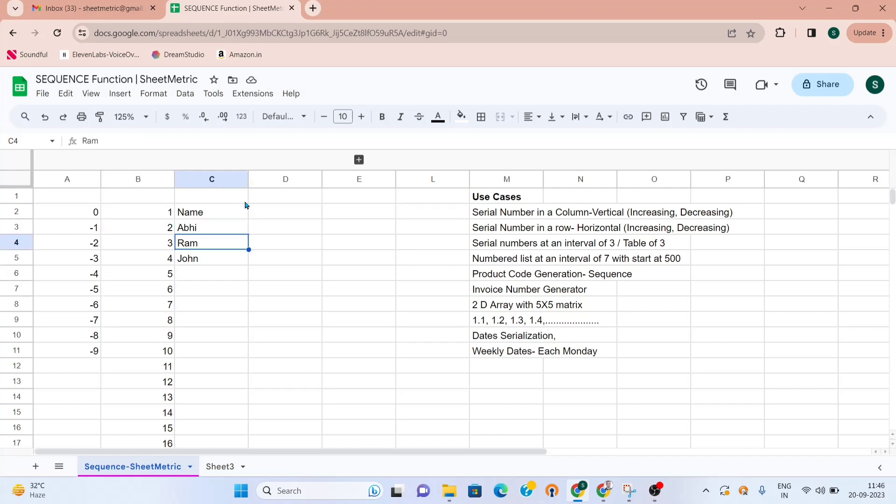
Delete the descending sequence in A2:A11
key("Left")
key("Left")
key("Up")
key("Up")
key("Up")
key("Up")
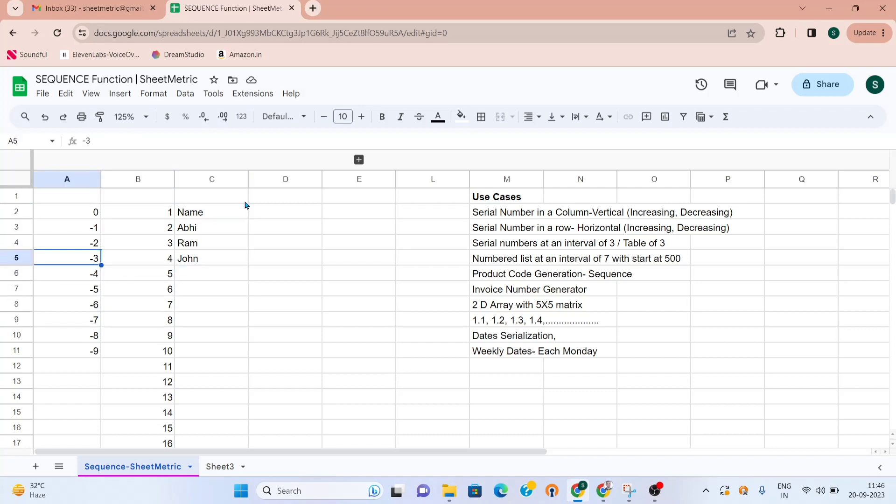
key("ctrl+shift+Down")
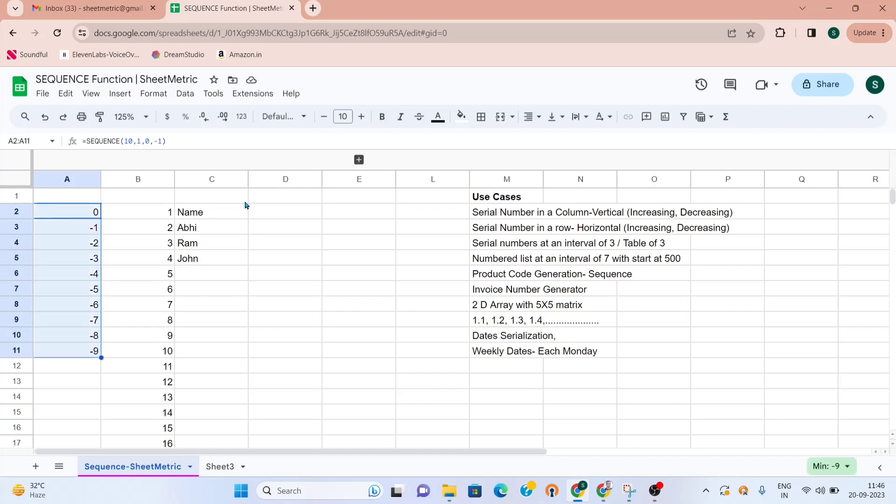
key("Delete")
Compare the B2 sequence's serial numbers with the filled and empty name rows in column C
key("Down")
key("Down")
key("Down")
key("Down")
key("Down")
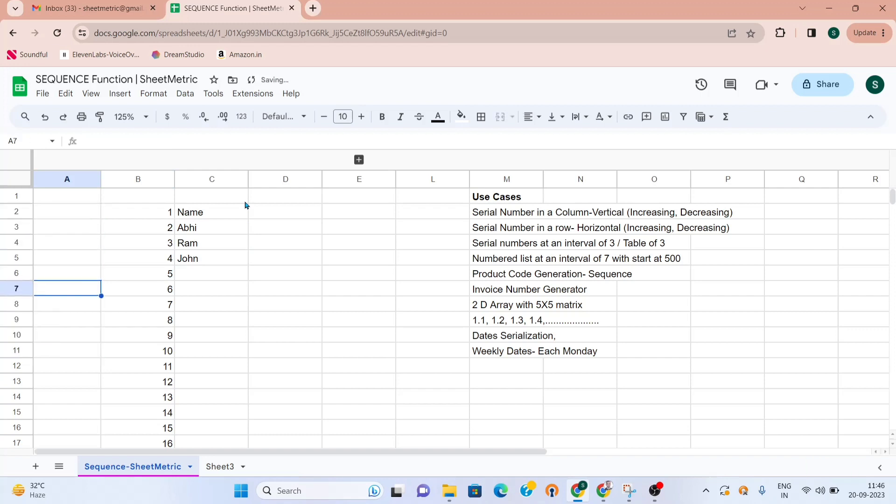
key("Right")
key("Right")
key("Left")
key("Right")
key("Down")
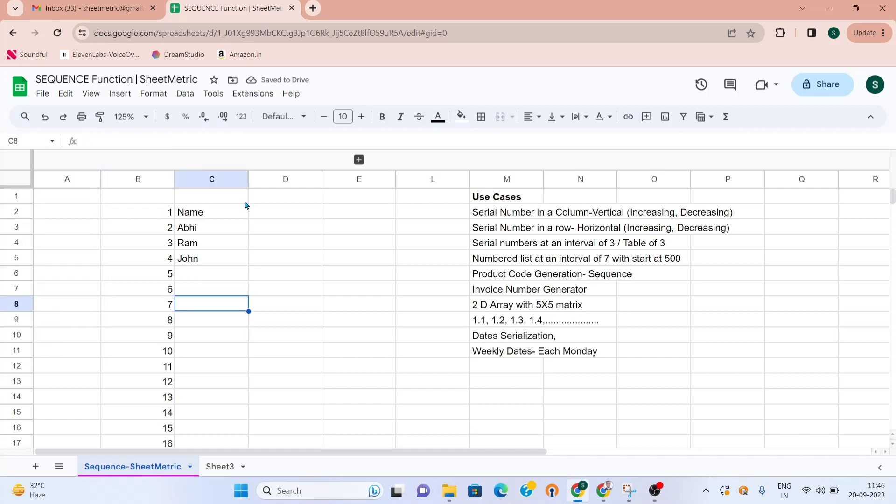
key("Up")
key("Up")
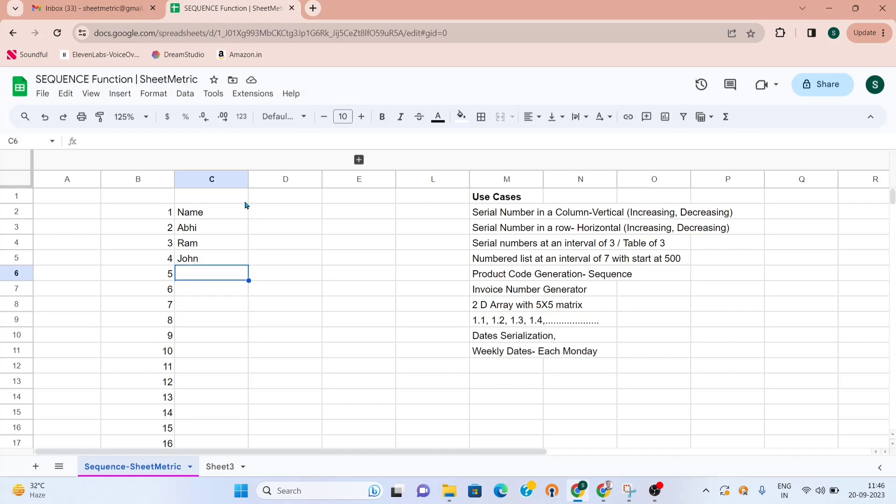
key("Down")
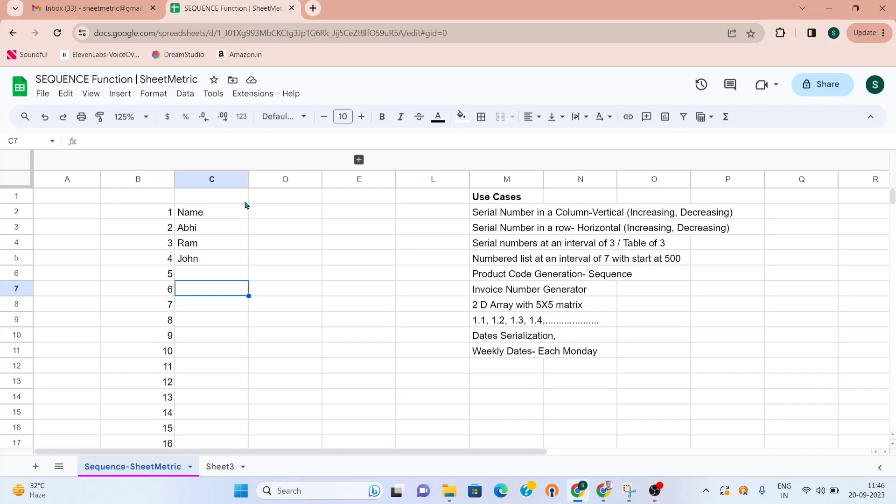
key("Up")
key("Left")
key("Down")
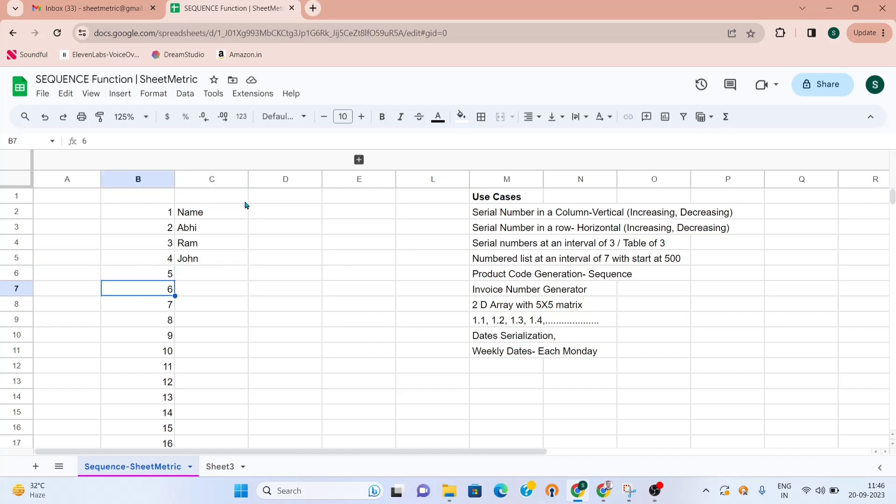
key("Right")
key("Up")
key("Up")
key("Up")
key("Up")
key("Up")
key("Left")
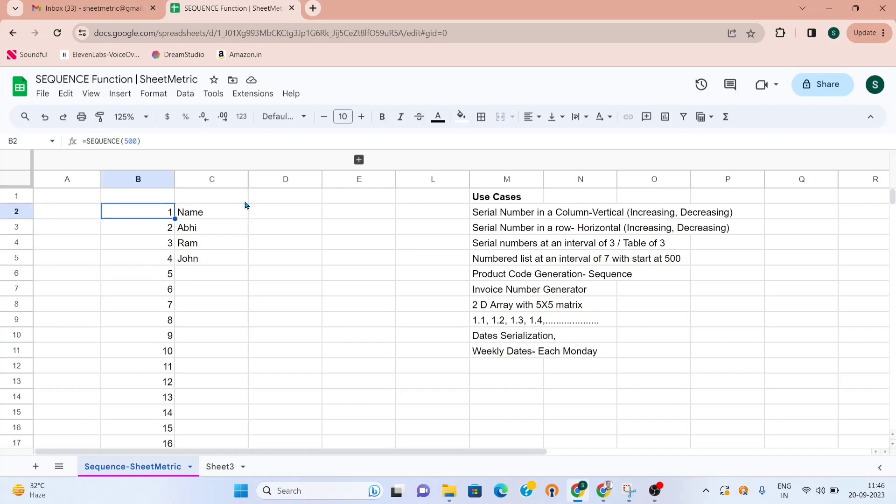
key("Down")
key("Down")
key("Down")
key("Down")
key("Down")
key("Down")
key("Right")
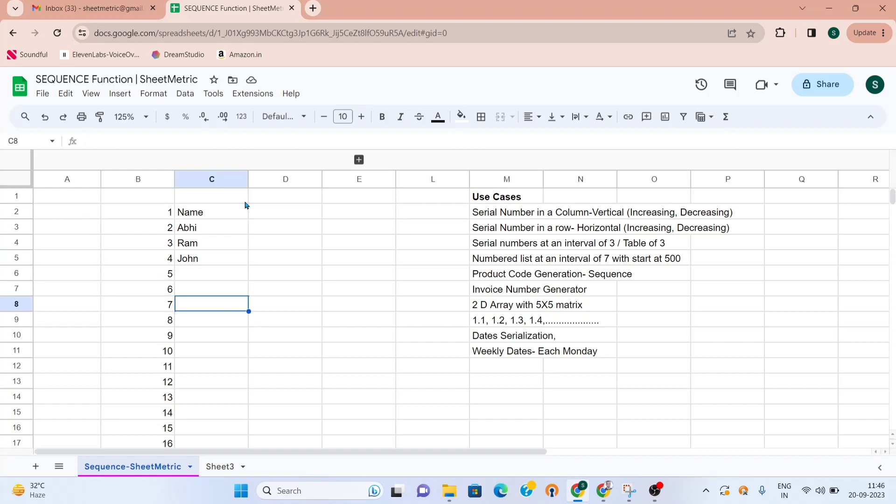
Start a COUNTA formula in cell D3 beside the first name
key("Right")
key("Right")
key("Up")
key("Up")
key("Up")
key("Up")
key("Up")
key("Left")
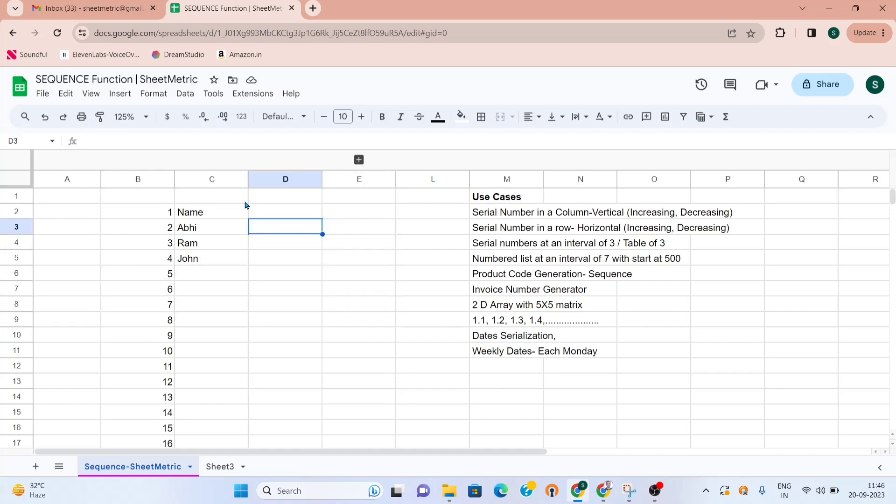
type("=")
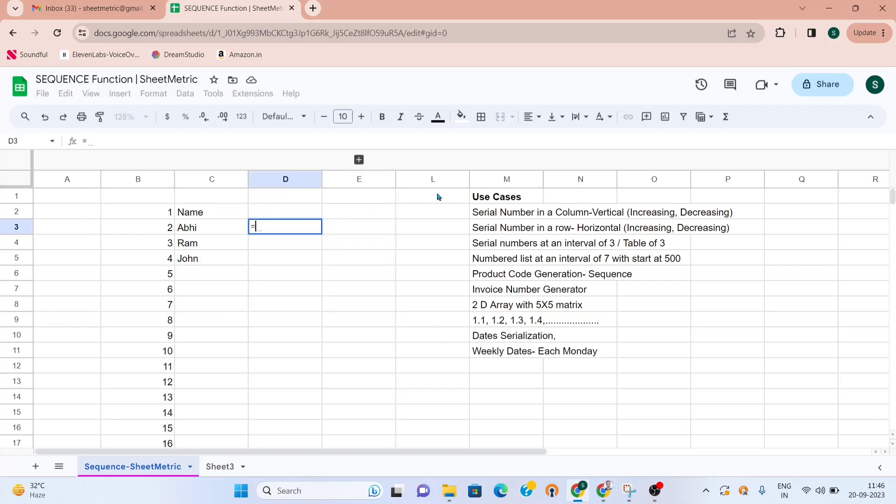
type("counta")
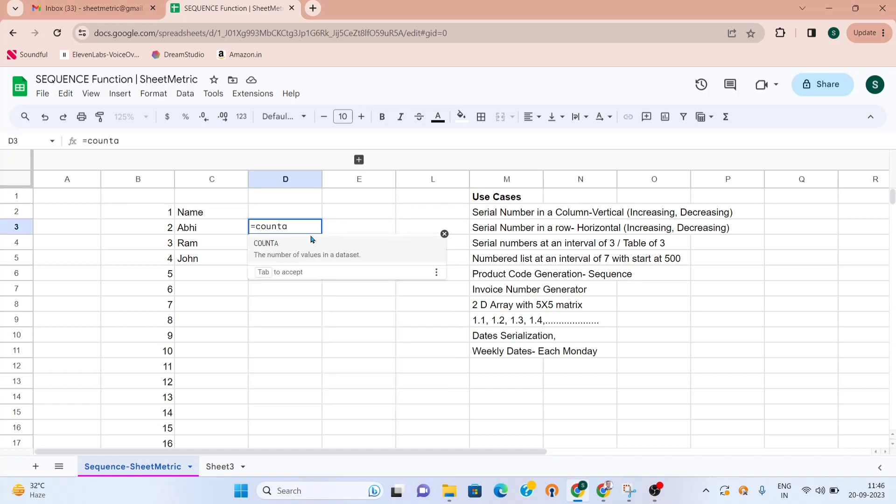
left_click(299, 243)
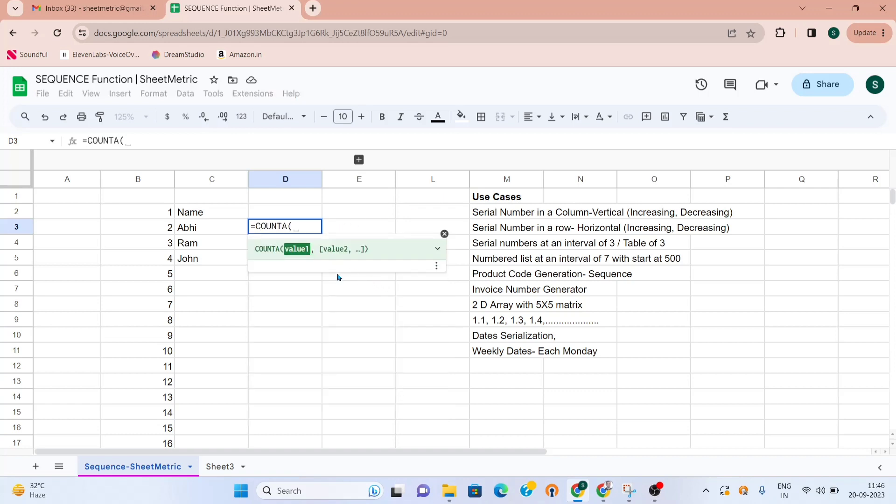
key("BackSpace")
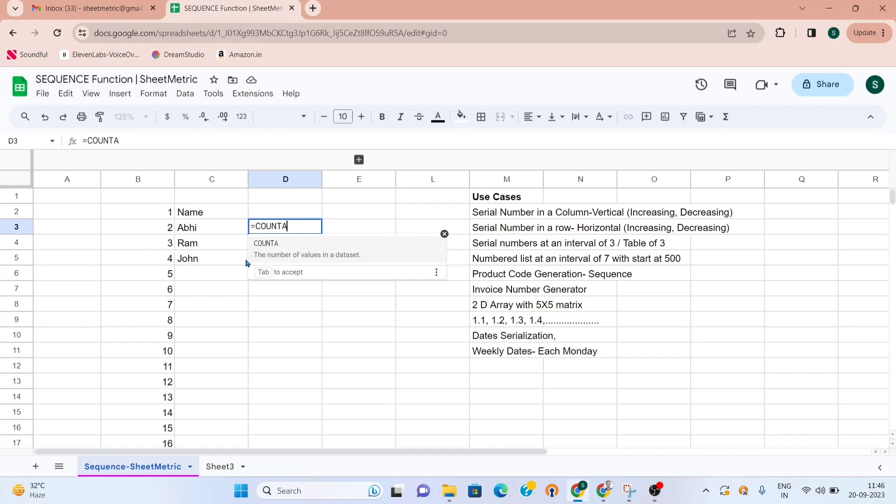
left_click(214, 232)
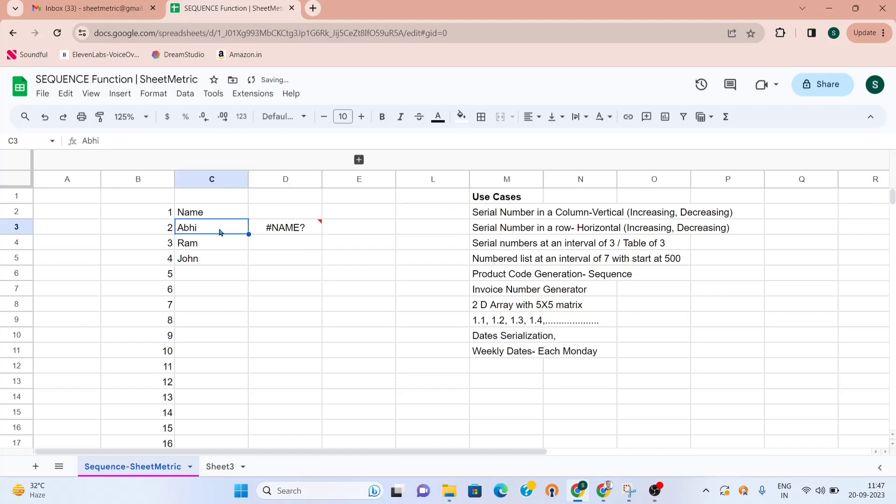
Complete the D3 formula as =COUNTA(C3:C) to count the names from C3 down
left_click(290, 229)
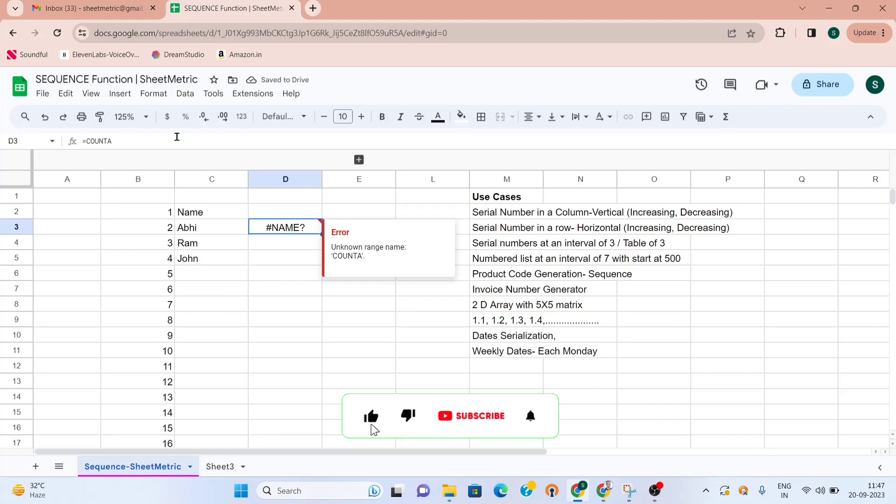
left_click(176, 138)
type("(")
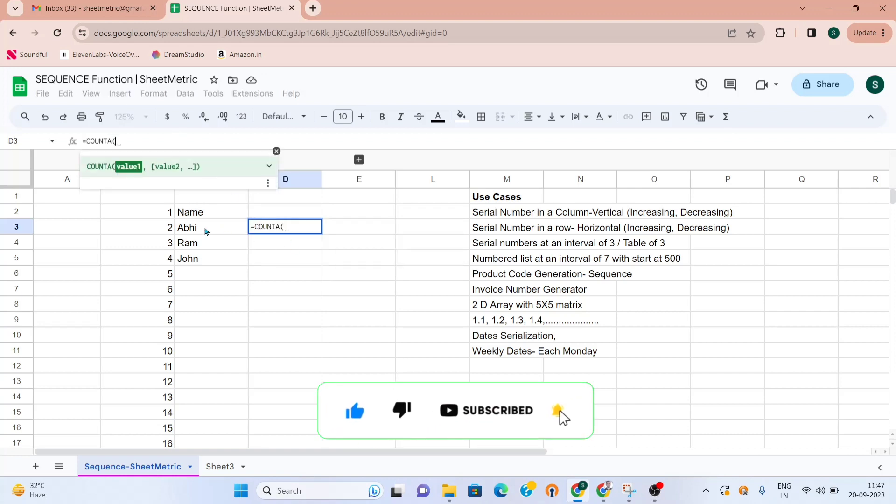
type("C3")
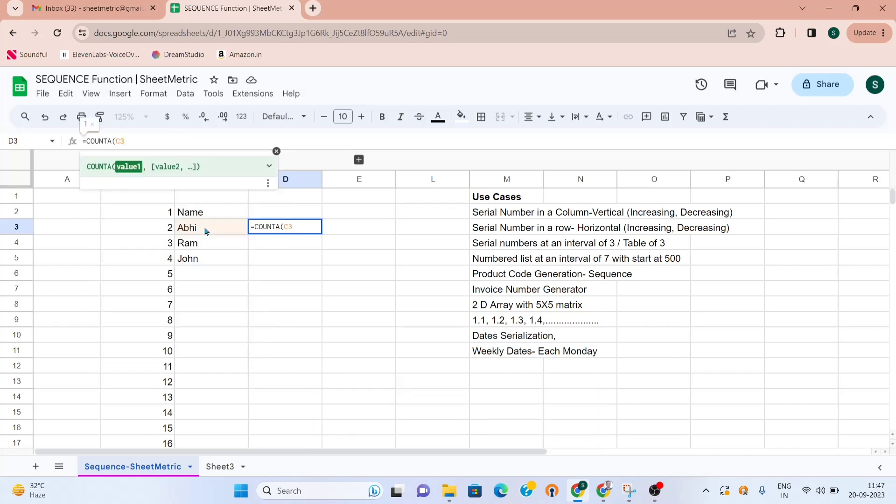
type(":C")
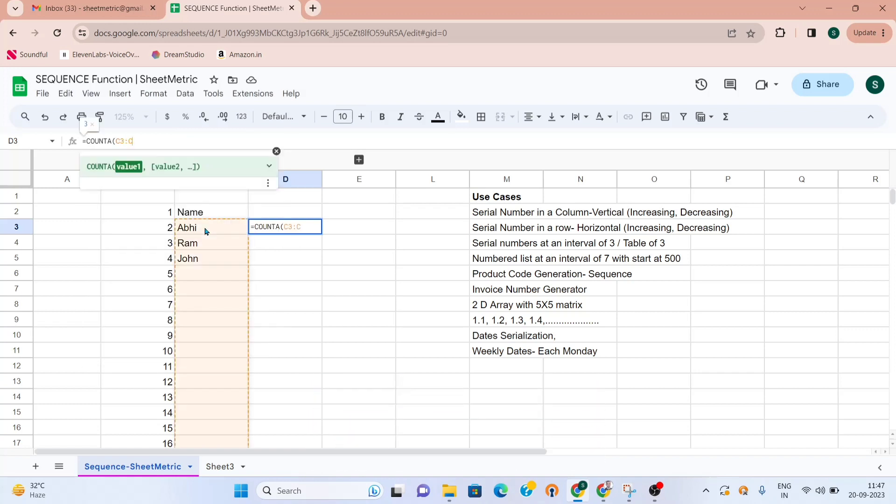
key("Return")
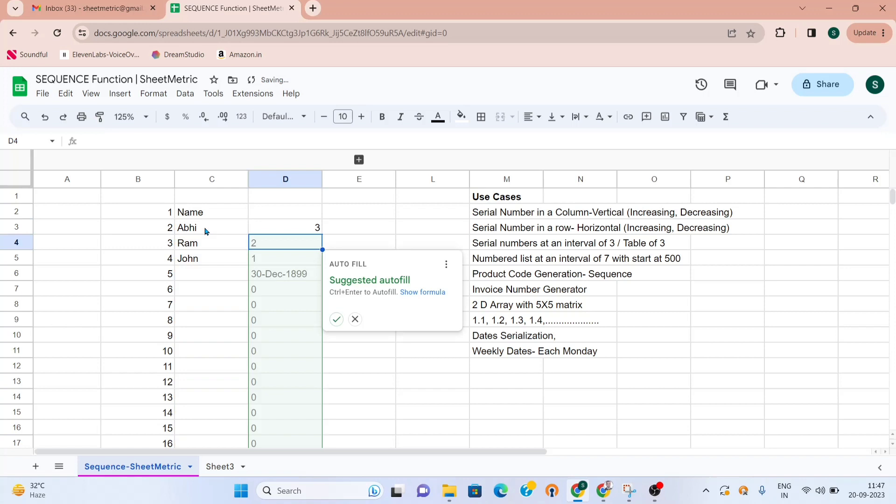
key("Up")
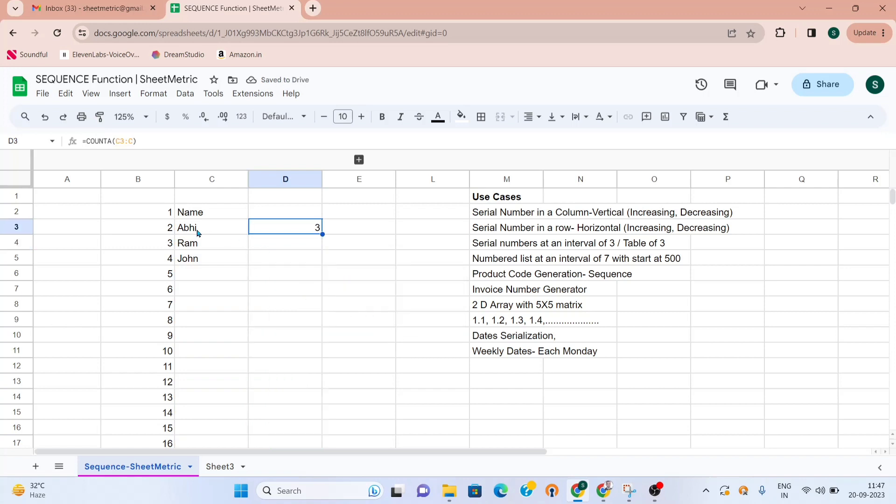
Add a fourth sample first name in C6 below the existing names
left_click(199, 274)
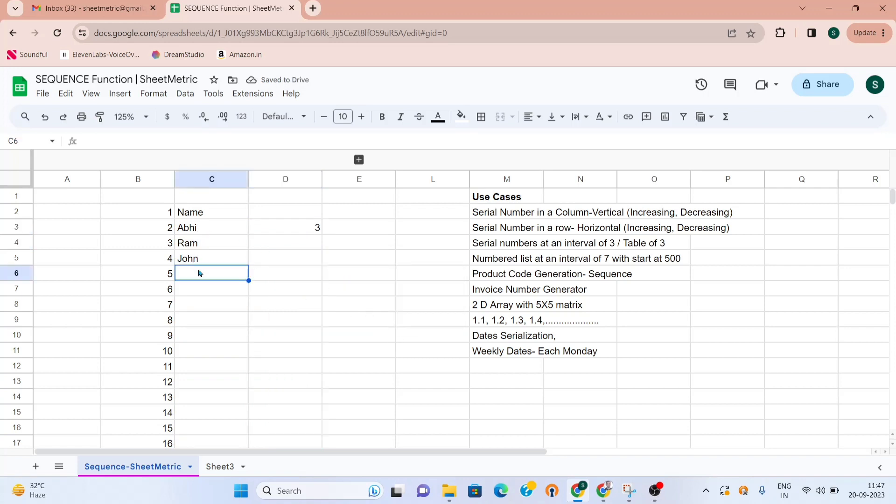
type("Krishna")
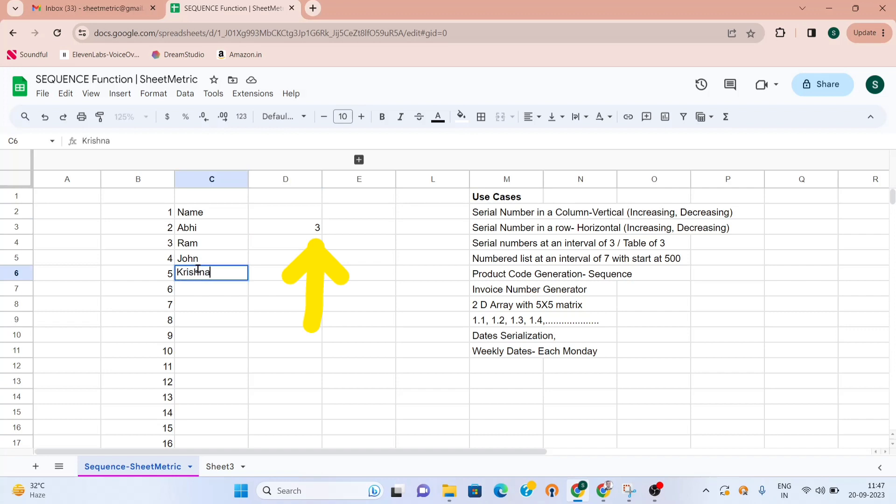
key("Return")
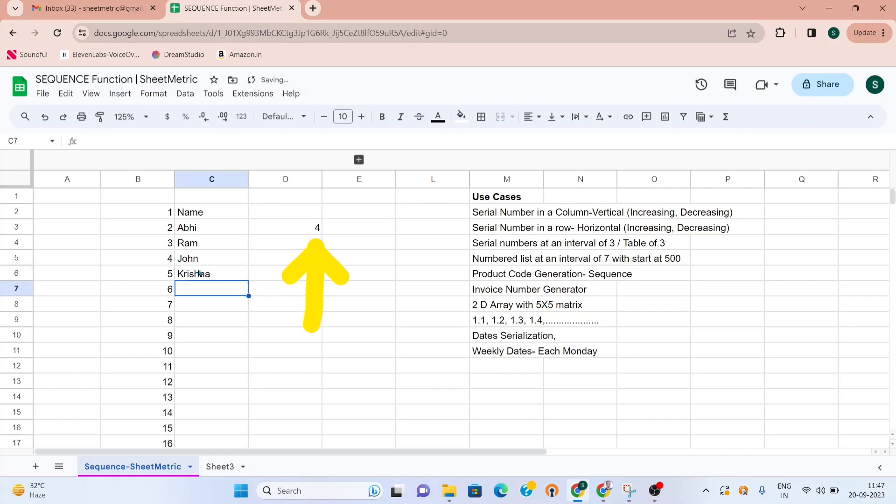
key("Up")
key("Up")
key("Down")
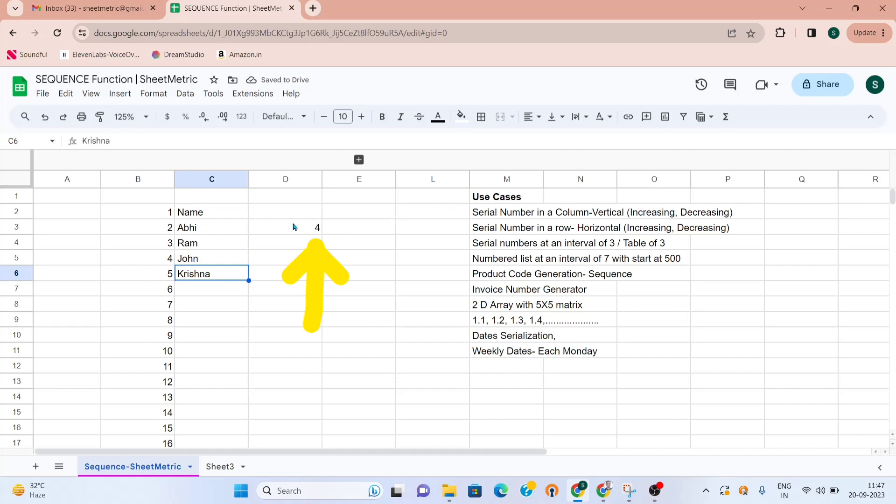
Enter =SEQUENCE(D3) in cell A2 so its row count comes from the name count
left_click(87, 211)
type("=se")
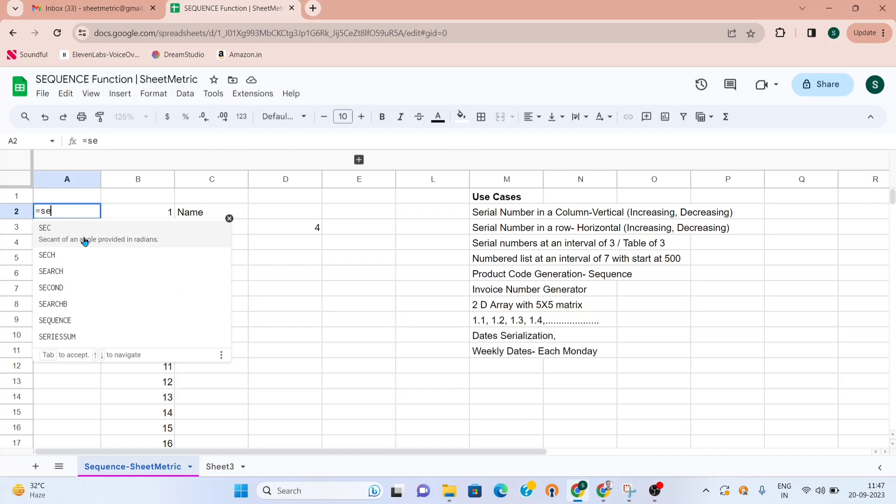
left_click(76, 322)
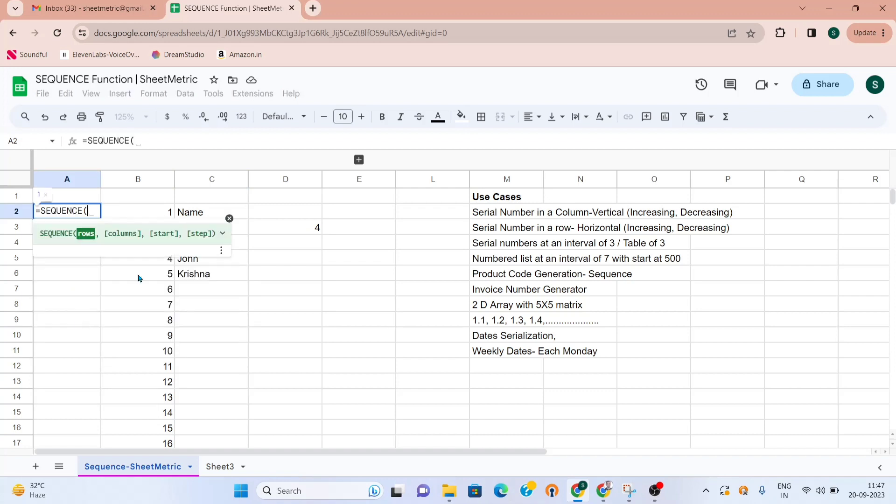
left_click(309, 229)
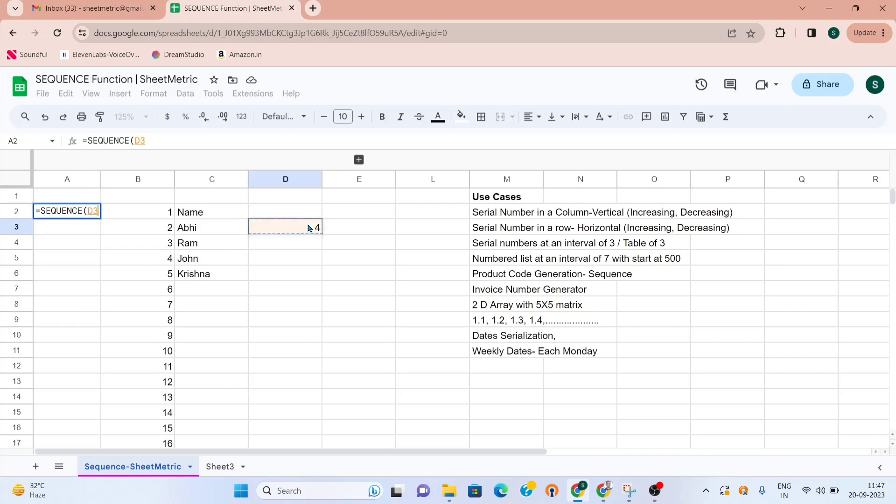
key("Return")
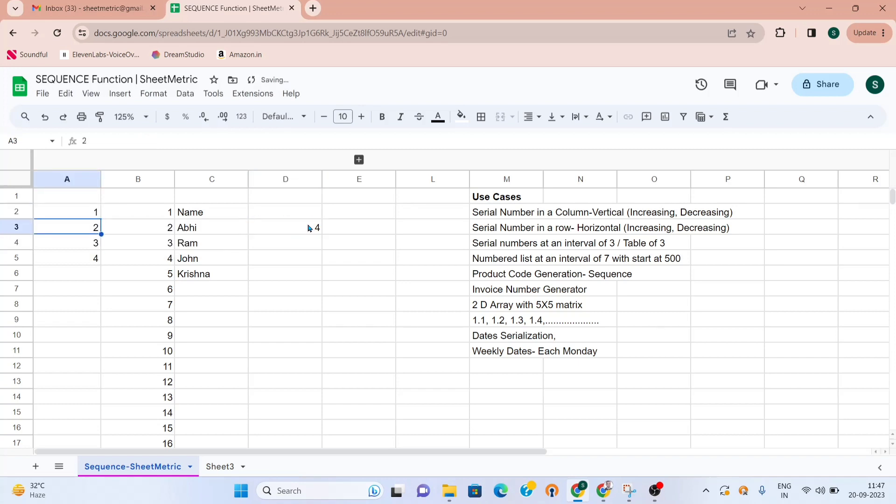
Move the =SEQUENCE(D3) formula from A2 to A3 so the numbering starts beside the first name
key("Up")
left_click(151, 142)
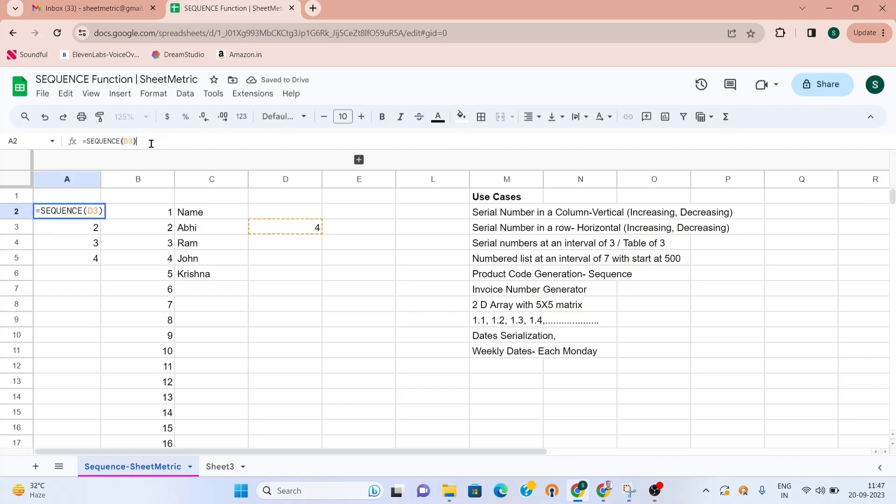
left_click_drag(153, 141, 74, 145)
key("ctrl+c")
key("BackSpace")
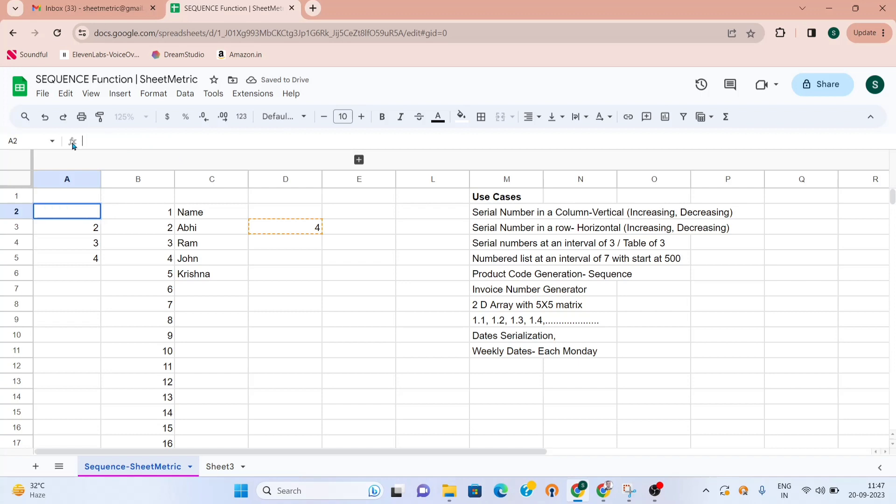
left_click(64, 221)
key("ctrl+v")
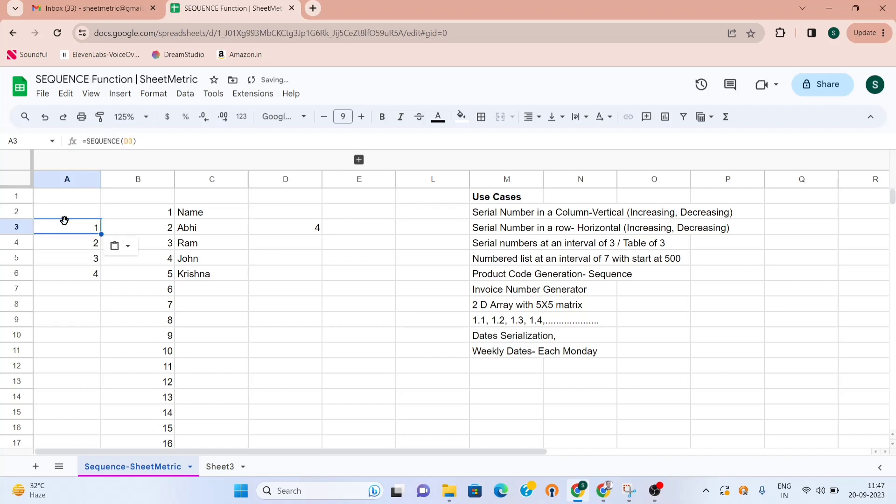
Add the sample entries Asd in C7 and BGH in C9 to extend the name list
left_click(221, 293)
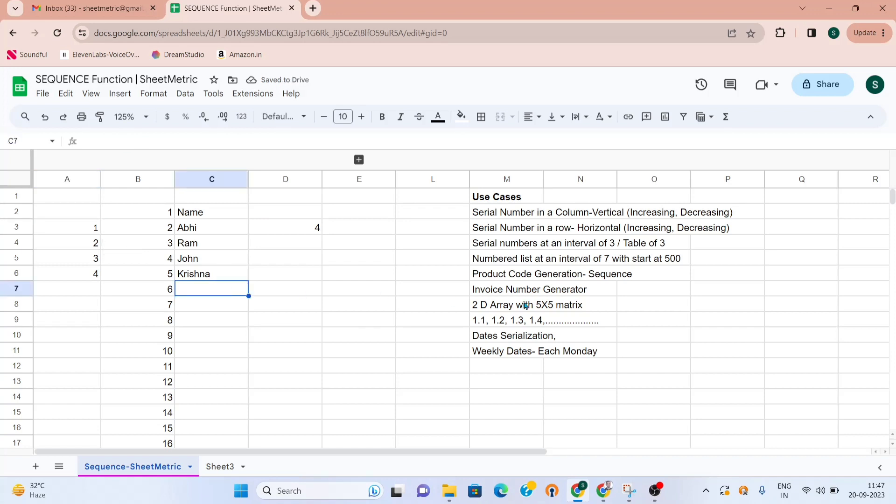
type("Asd")
key("Return")
key("Return")
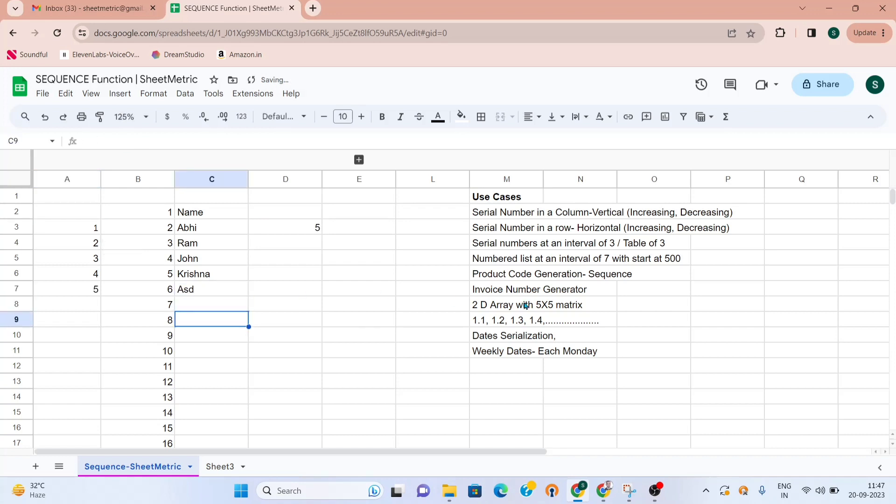
type("BGH")
key("Return")
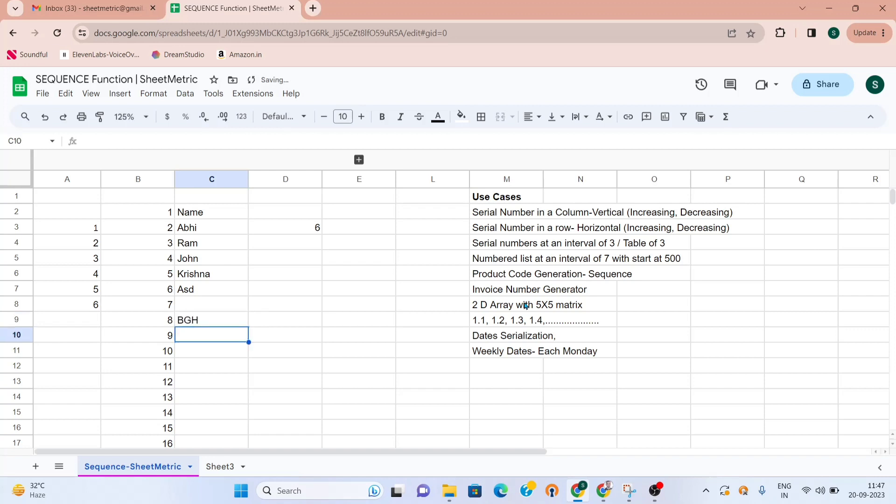
Move the BGH entry from C9 up to C8 to close the gap in the name list
key("Up")
key("ctrl+x")
key("Up")
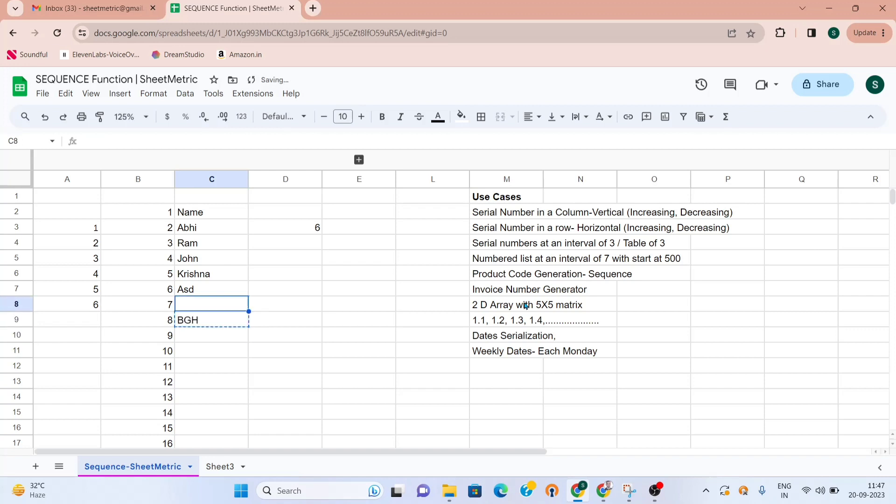
key("ctrl+v")
key("Down")
key("Up")
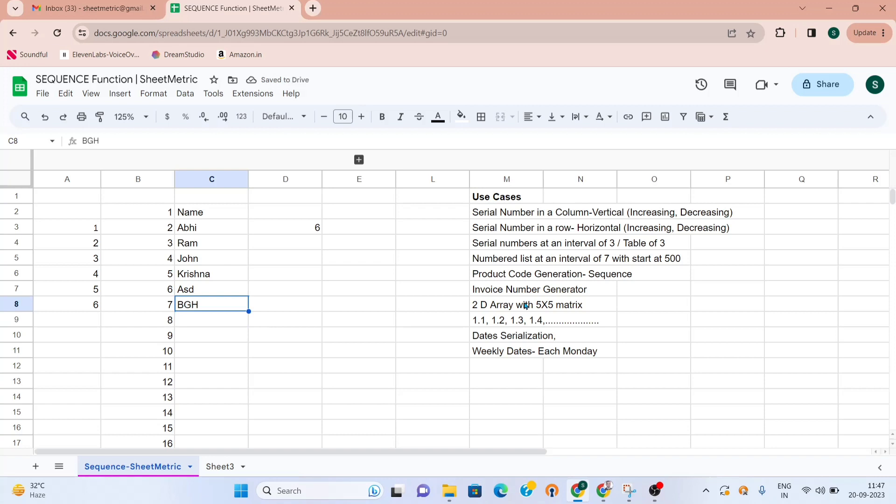
Delete the old sequence formula in B2 to clear the fixed serial numbers from column B
key("Left")
key("Up")
key("Up")
key("Up")
key("Up")
key("Up")
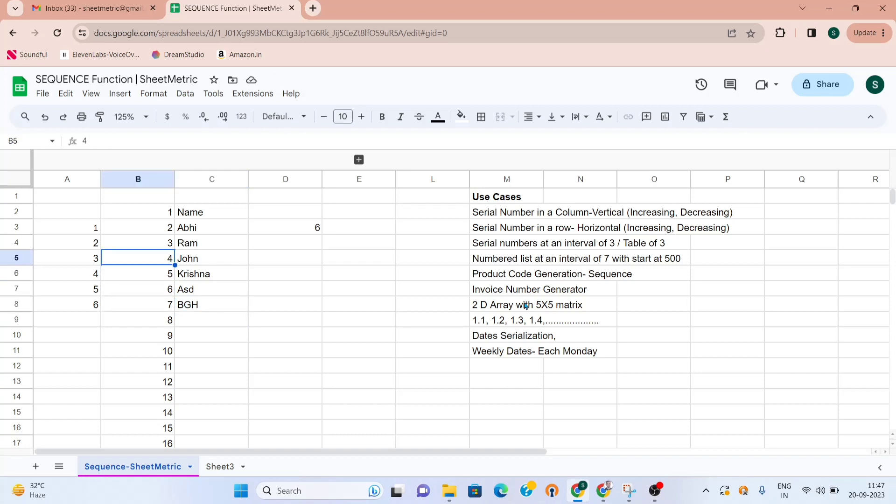
key("Left")
key("Right")
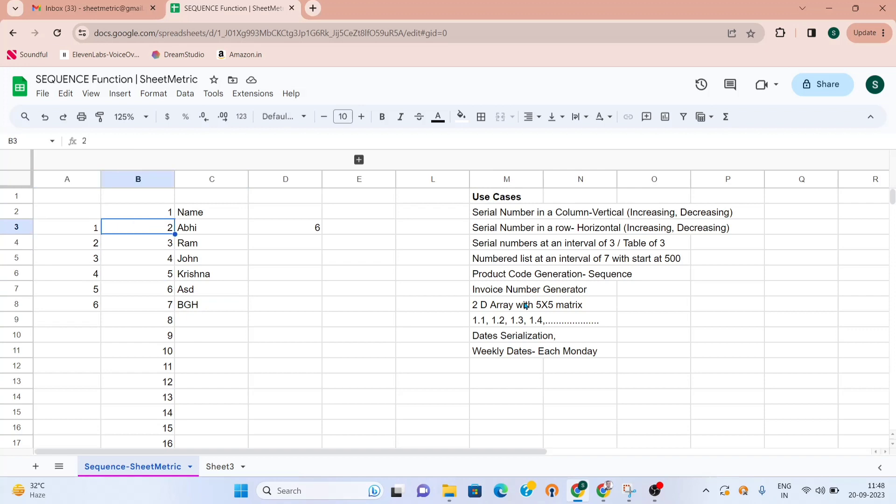
key("Up")
key("Delete")
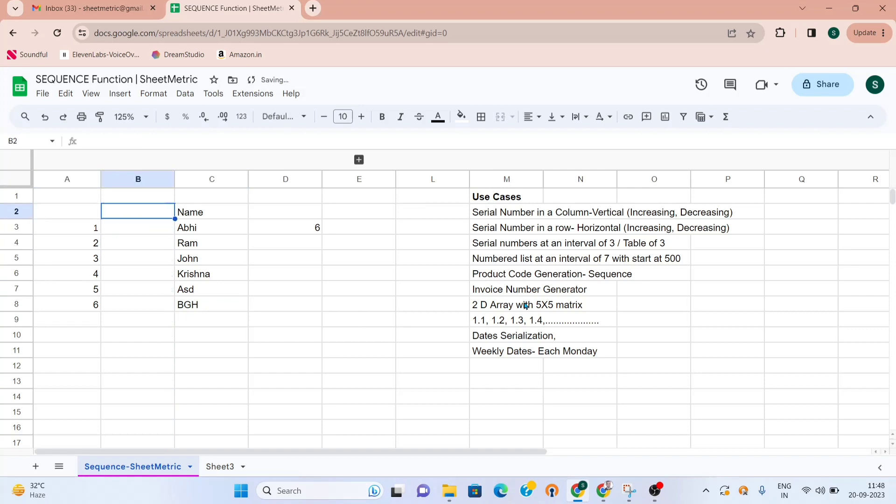
Enter =SEQUENCE(COUNTA(C3:C)) in B3 to number the names with one nested formula
key("Down")
type("=sequ")
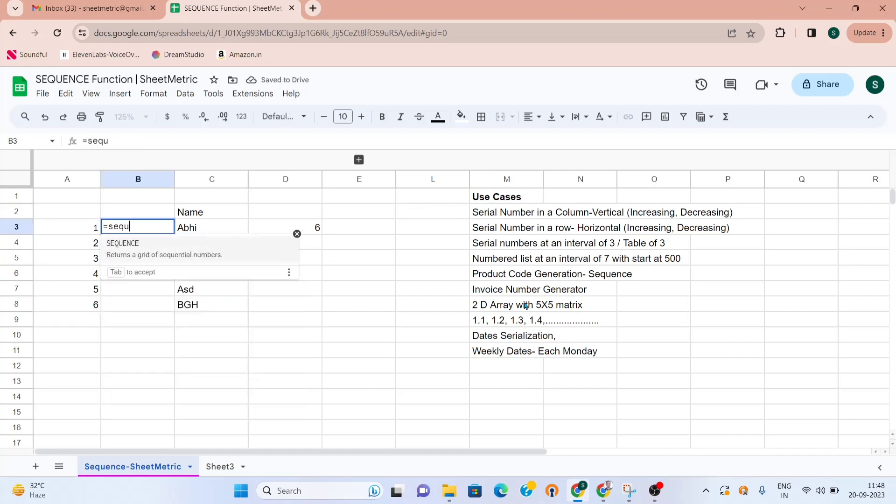
type("en")
left_click(233, 255)
type("coun")
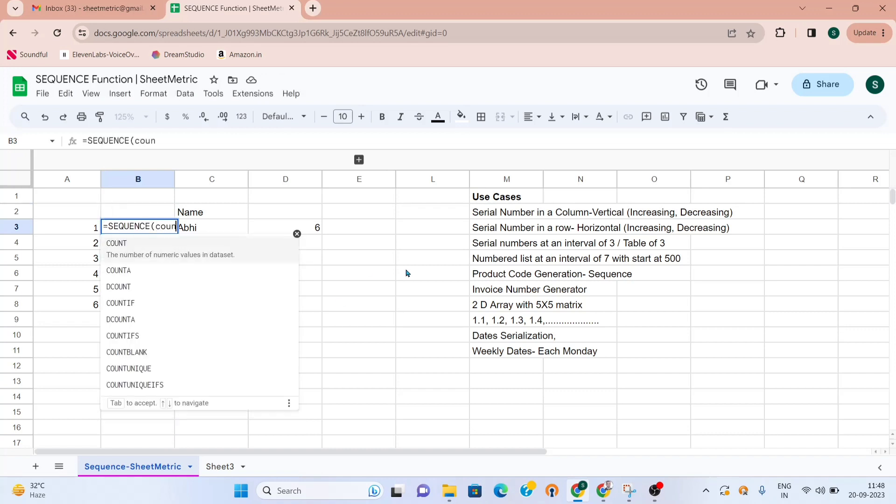
type("ta")
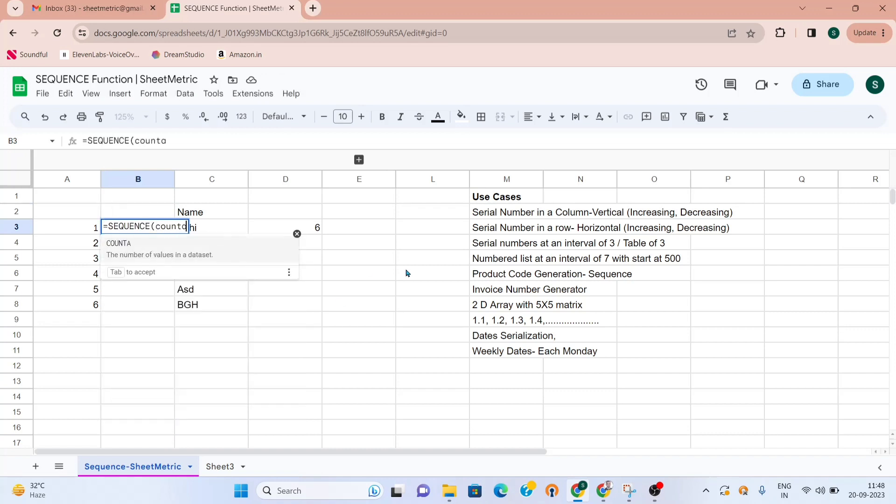
left_click(213, 250)
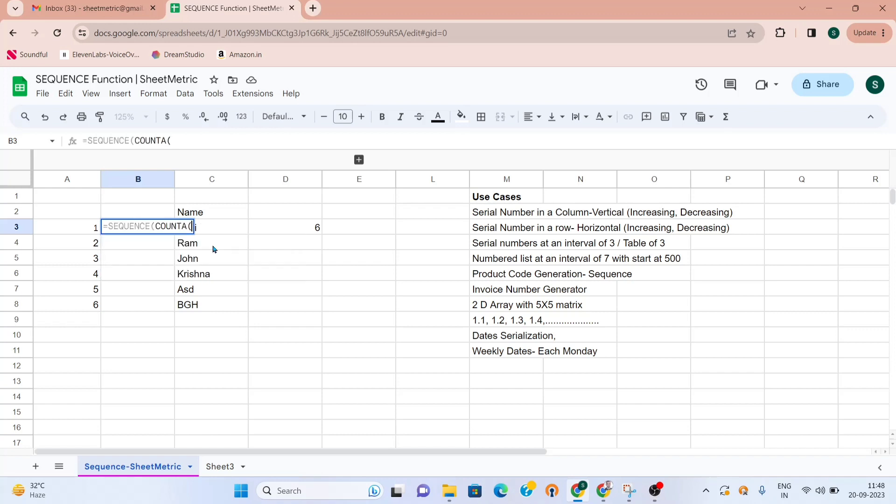
left_click(242, 232)
type(":C))")
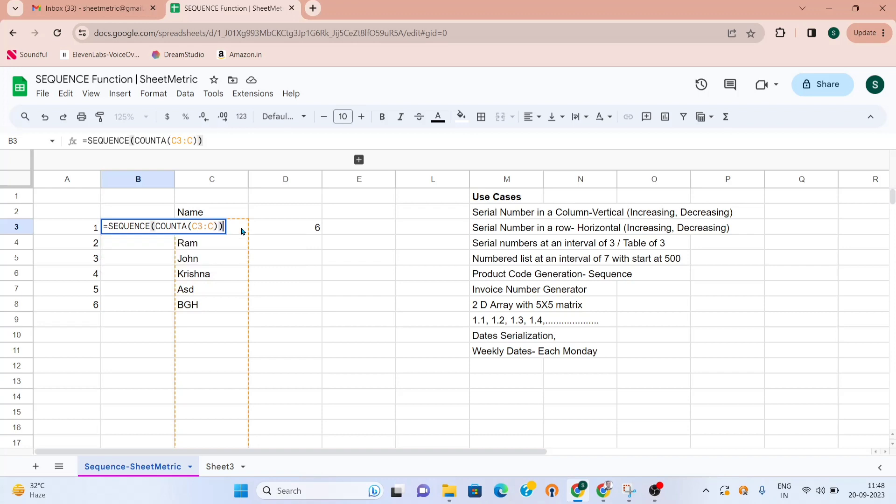
key("Return")
Add the sample entry AB in C9 below the last name to test the automatic numbering
key("Up")
key("Down")
key("Down")
key("Down")
key("Down")
key("Down")
key("Down")
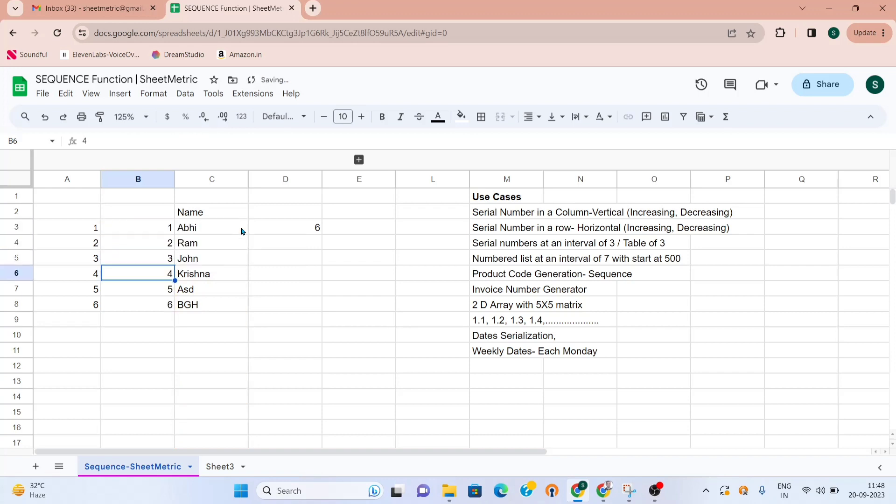
key("Right")
type("AB")
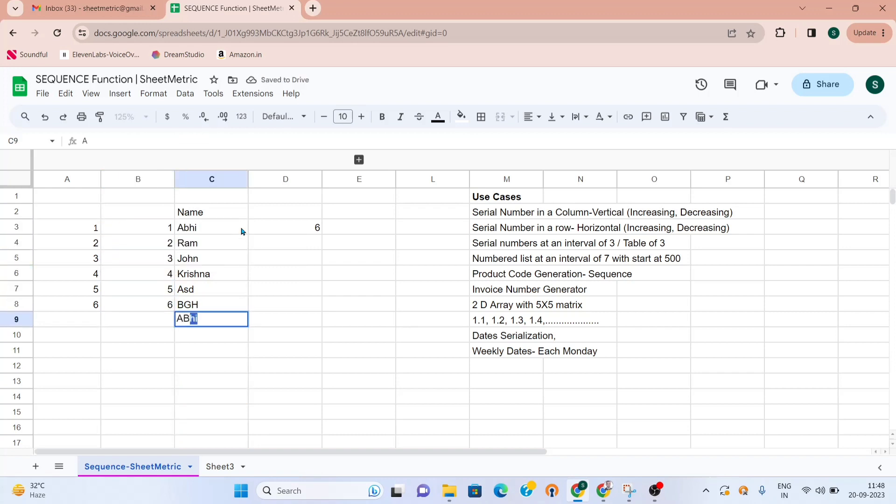
key("BackSpace")
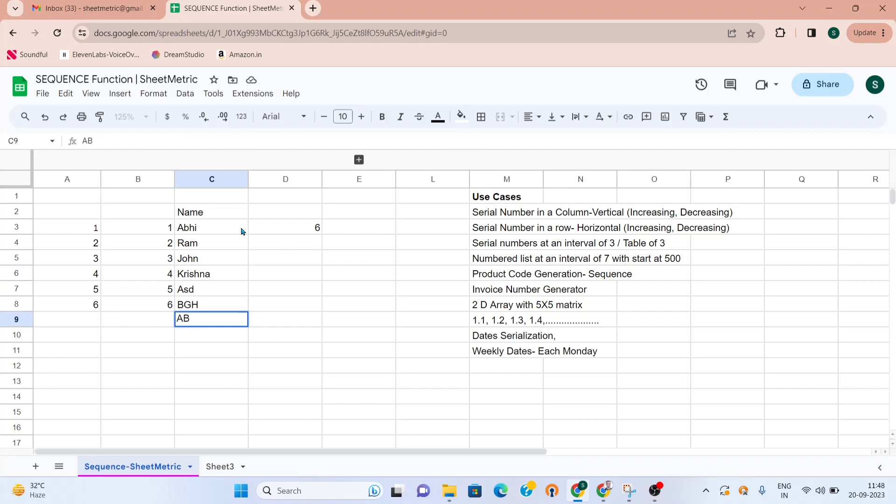
key("Return")
key("Down")
key("Down")
key("Up")
key("Up")
key("Up")
key("Up")
key("Up")
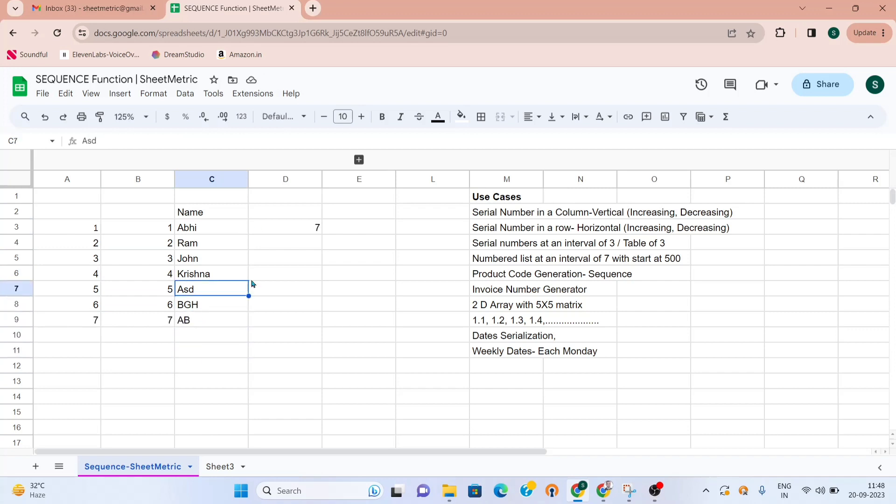
Enter =SEQUENCE(1,10,2,2) in B13 for a horizontal series of 10 columns starting at 2 with step 2
left_click(140, 383)
type("=")
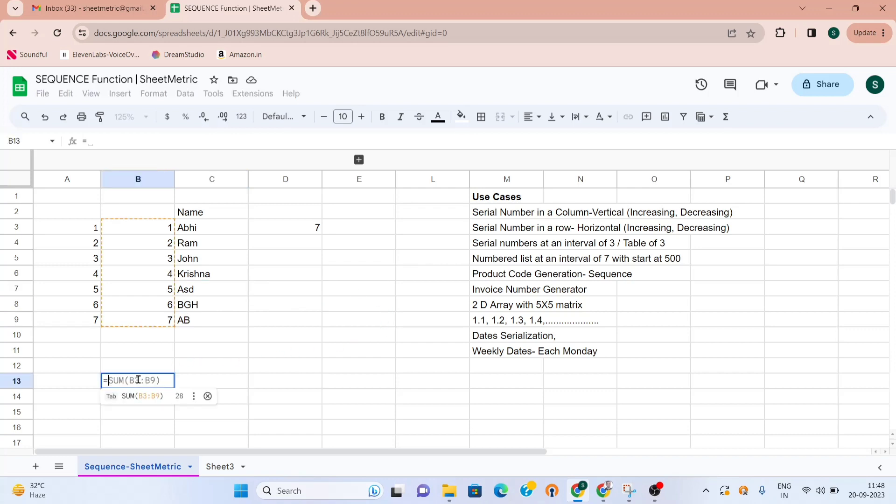
type("sequen")
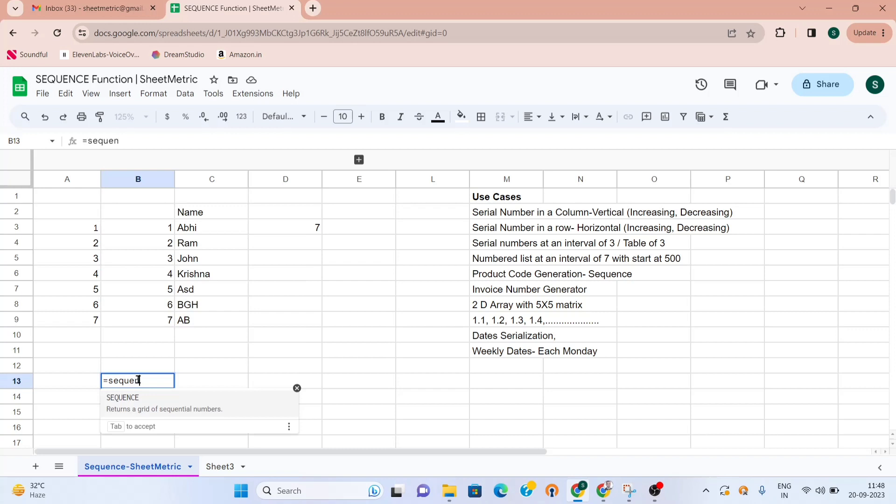
left_click(159, 405)
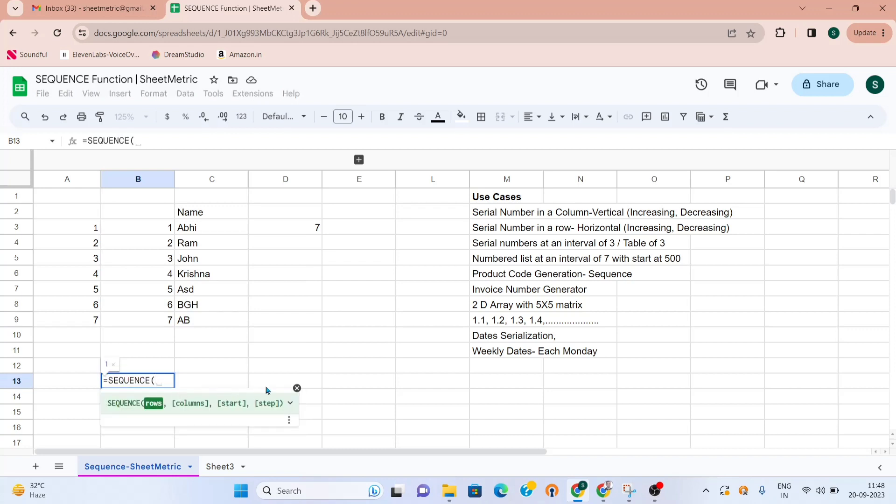
type("1,")
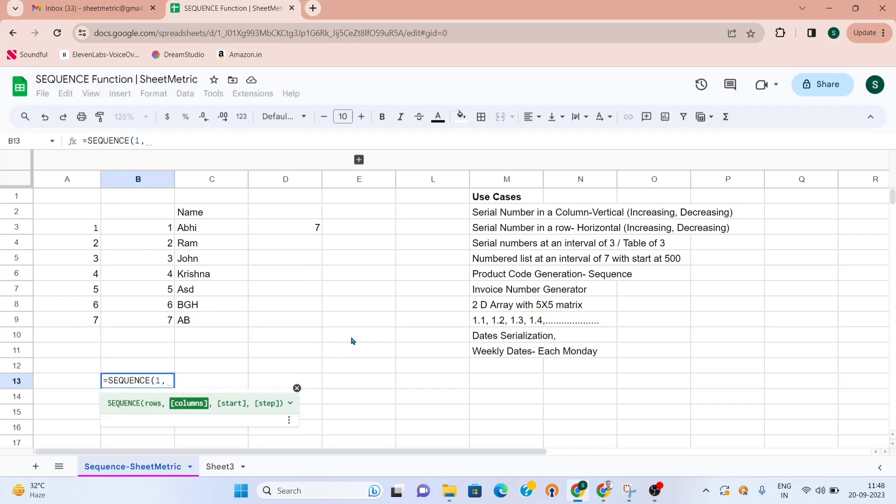
type("10")
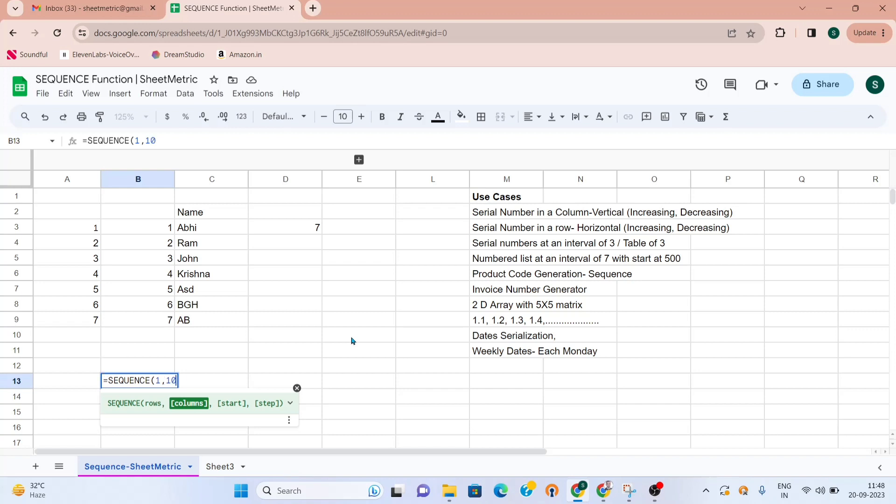
type(",")
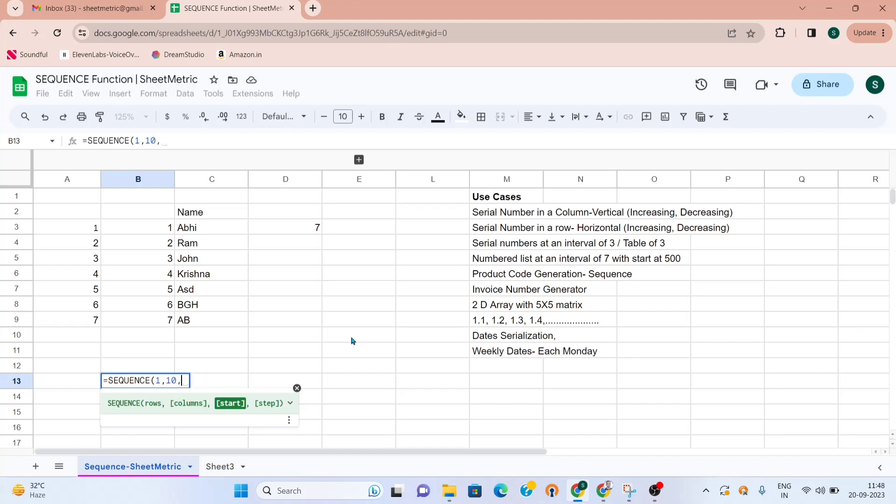
type("2,")
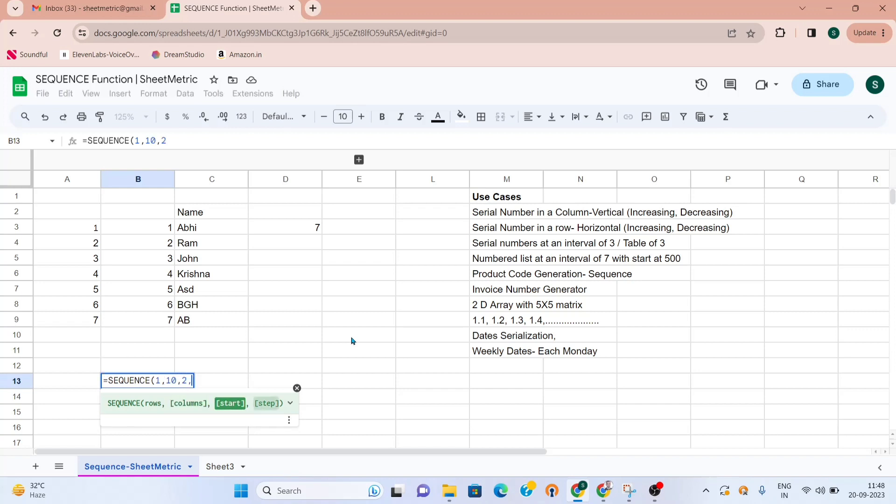
type("2")
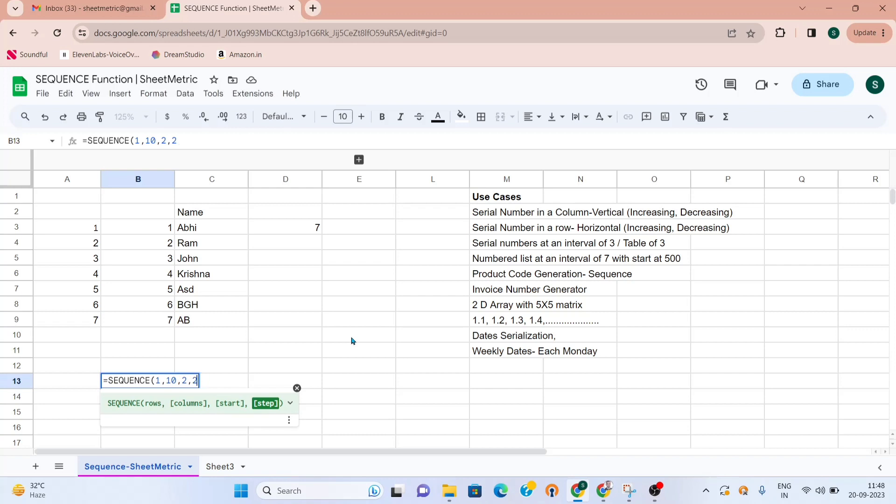
type(")")
key("Return")
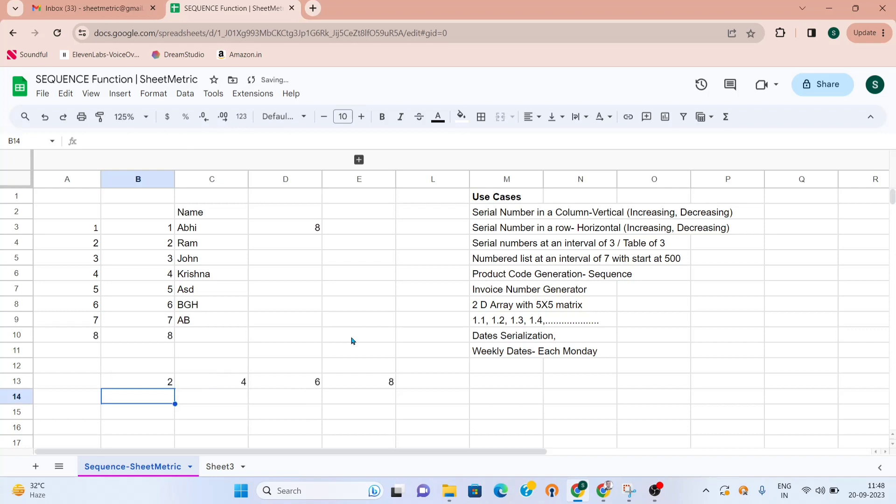
Expand the grouped columns F to K to check the rest of the row 13 series, and collapse them again
key("Up")
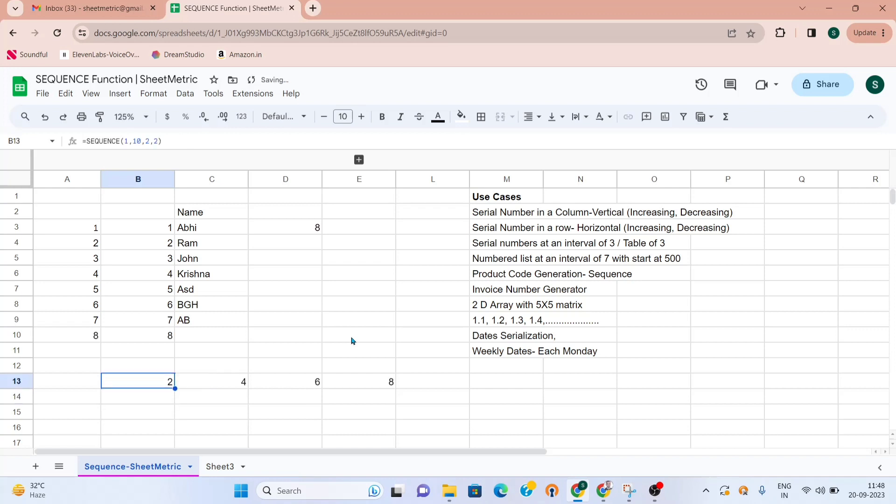
left_click(360, 160)
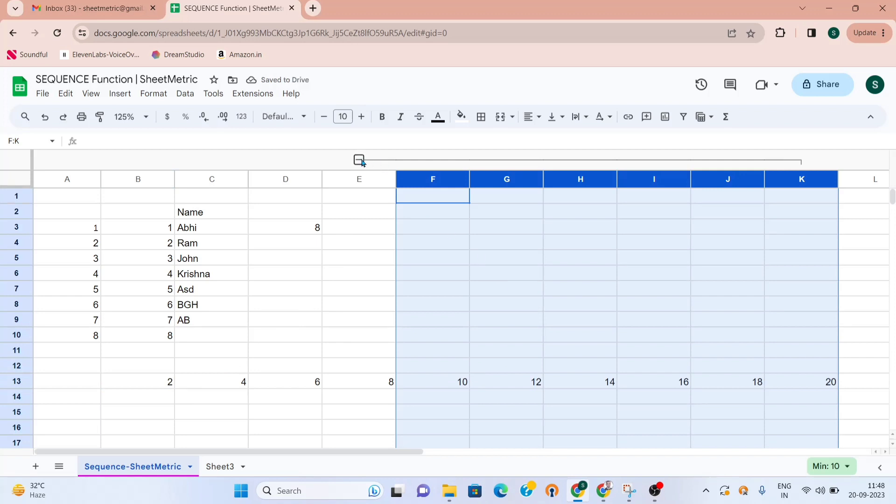
left_click(360, 160)
Change the formula in B13 to =SEQUENCE(1,10,20,-2) for a decreasing horizontal series starting at 20
left_click(156, 382)
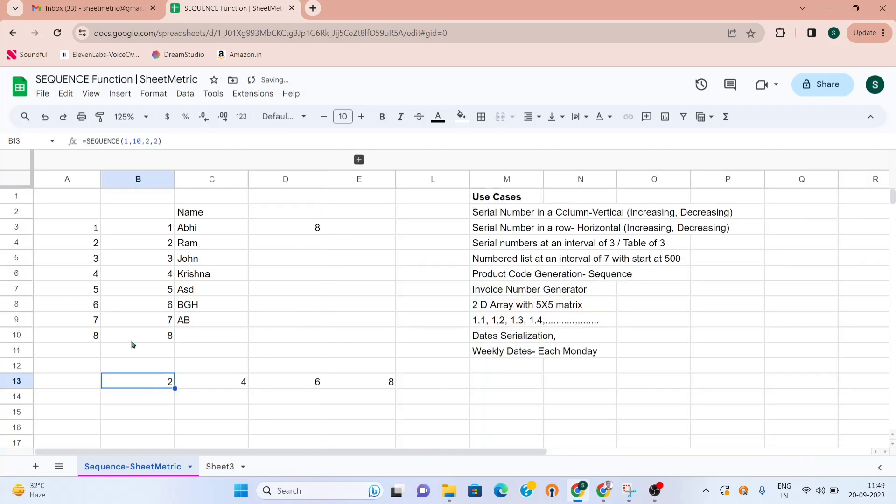
left_click(157, 143)
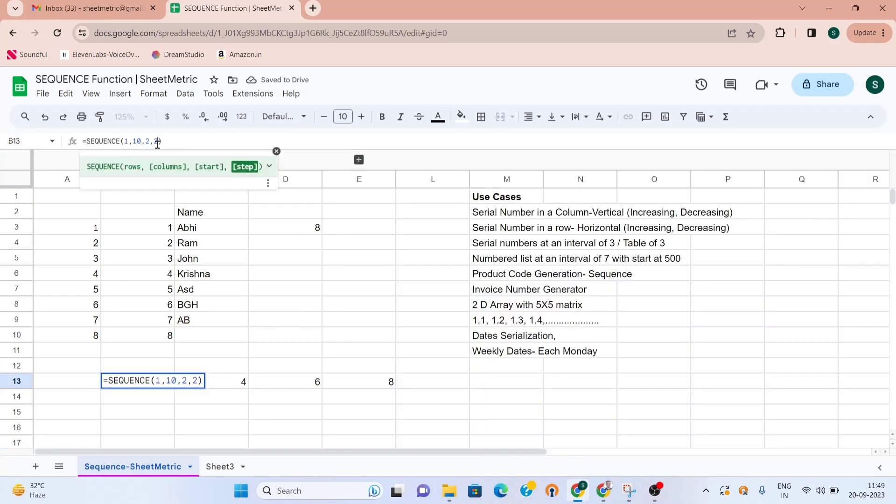
key("Left")
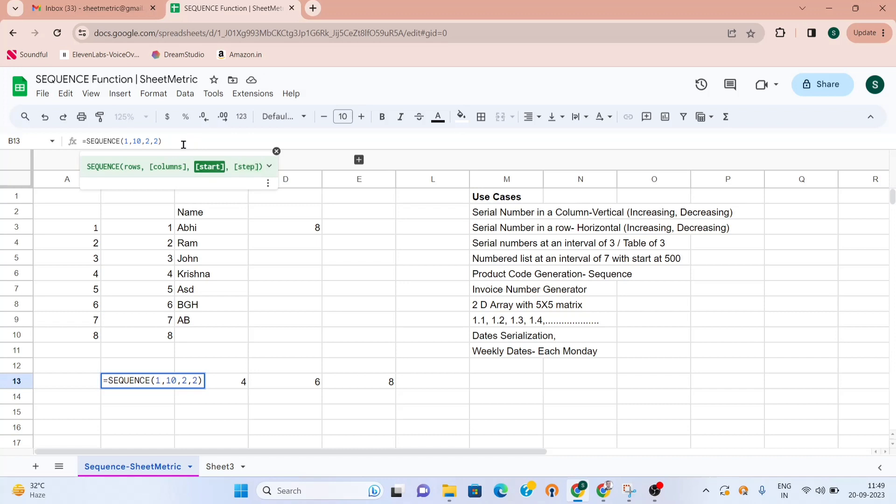
type("0")
key("Right")
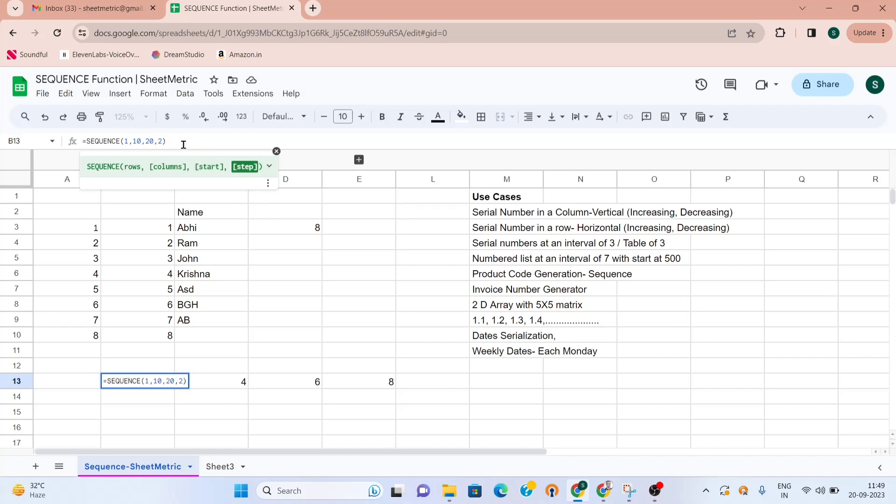
type("-")
key("Return")
key("Up")
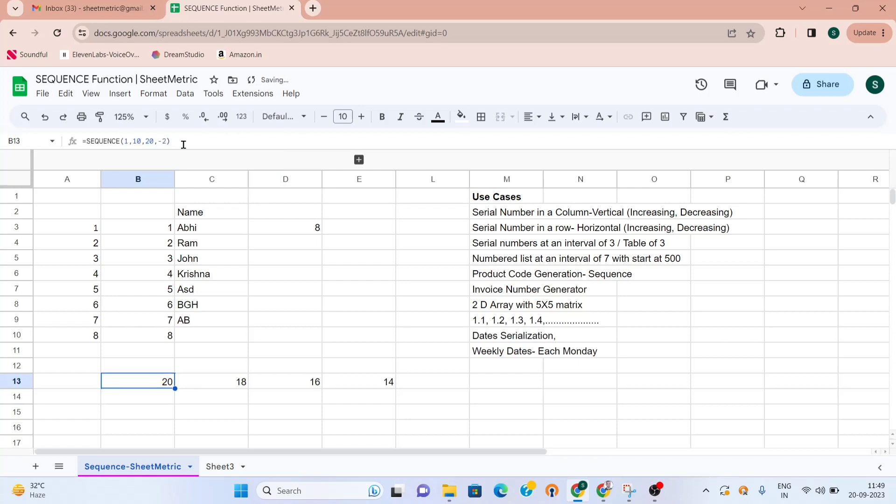
key("Right")
key("Right")
key("Right")
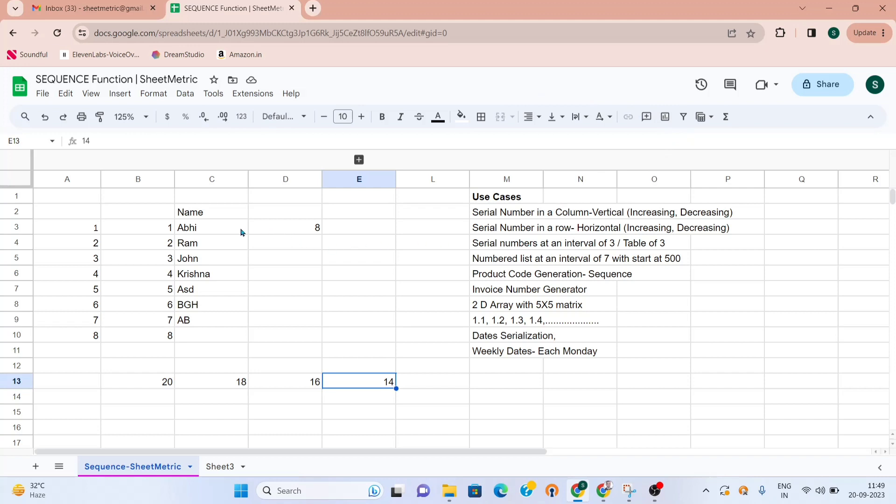
Replace the contents of D3 with =SEQUENCE(10,1,3,3) for the first ten multiples of 3 in a column
left_click(306, 226)
key("Delete")
type("=seq")
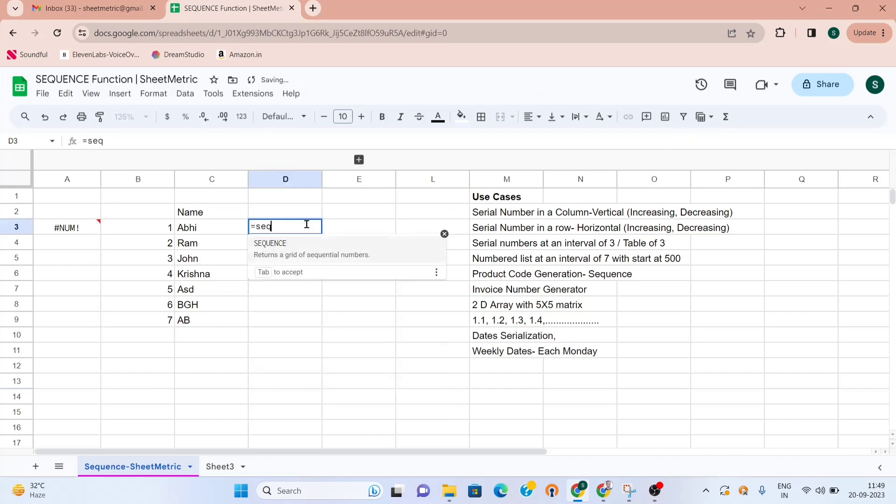
left_click(309, 251)
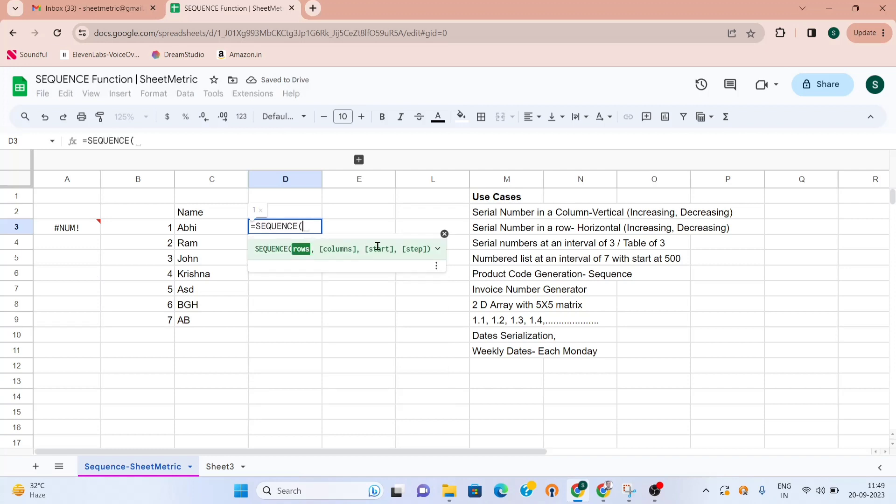
type("10")
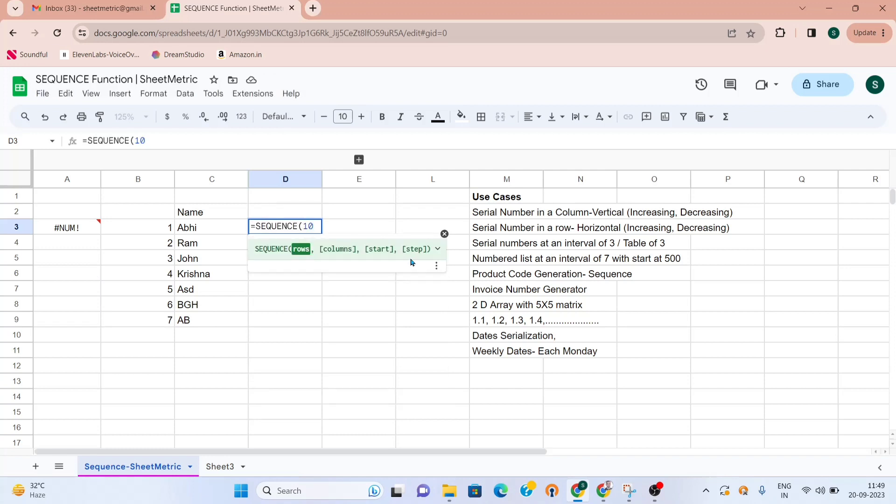
type(",")
type("1,")
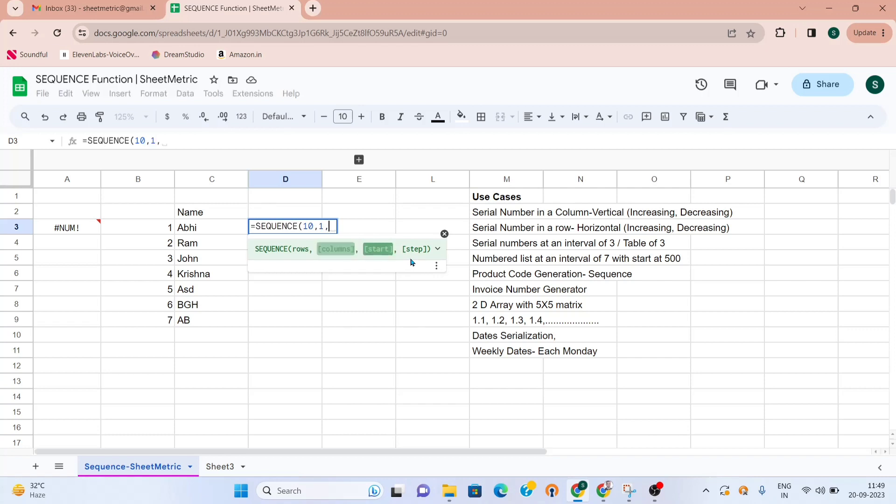
type("3,")
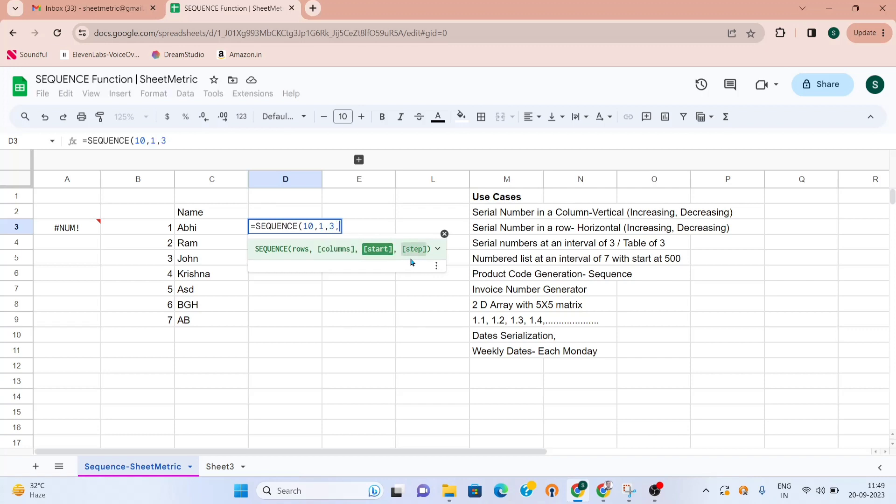
type("3")
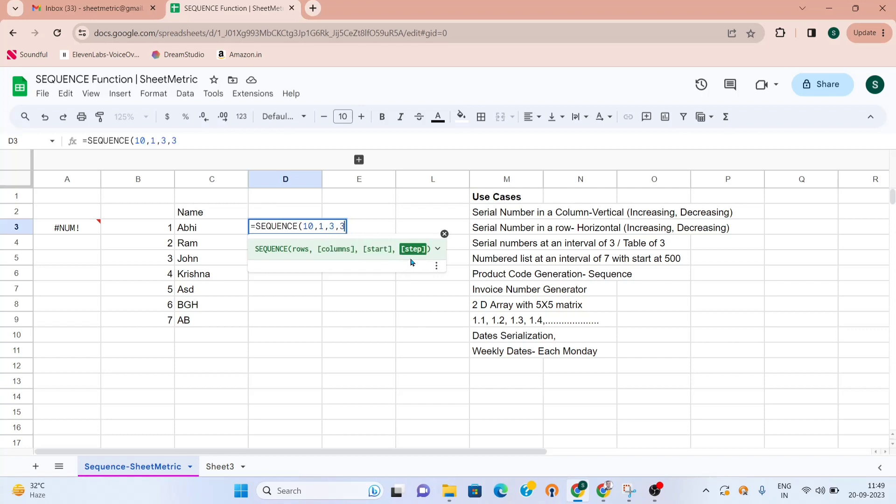
type(")")
key("Return")
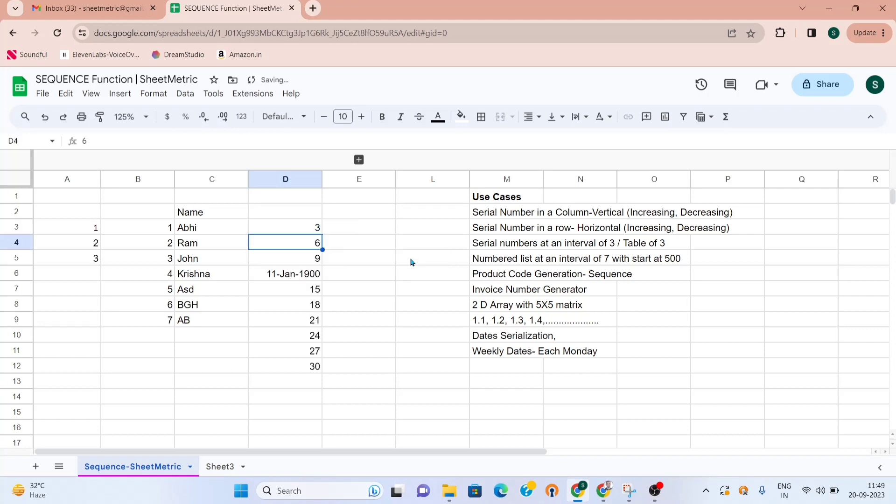
Copy the number format of D5 onto the date-formatted cell D6
key("Down")
key("Down")
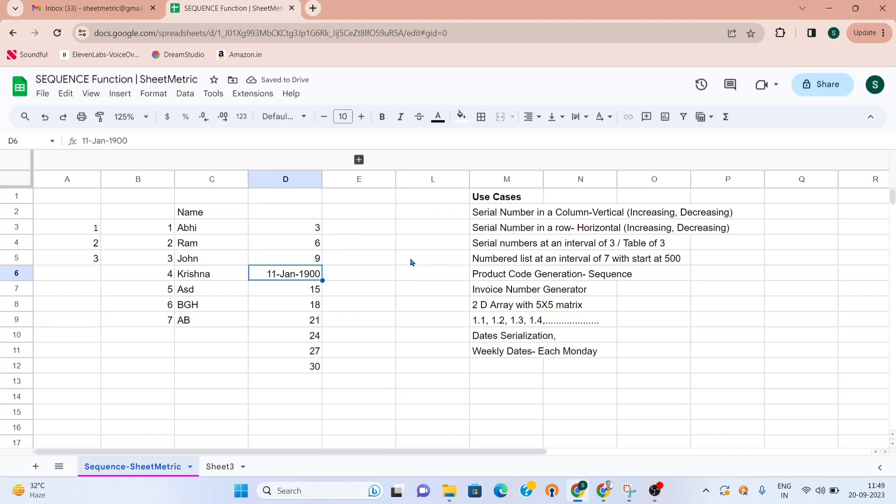
key("Up")
left_click(101, 118)
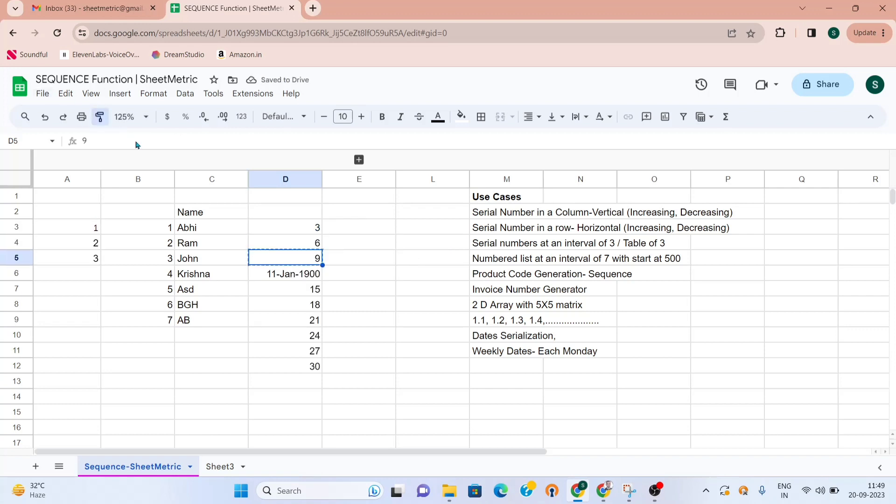
left_click(297, 274)
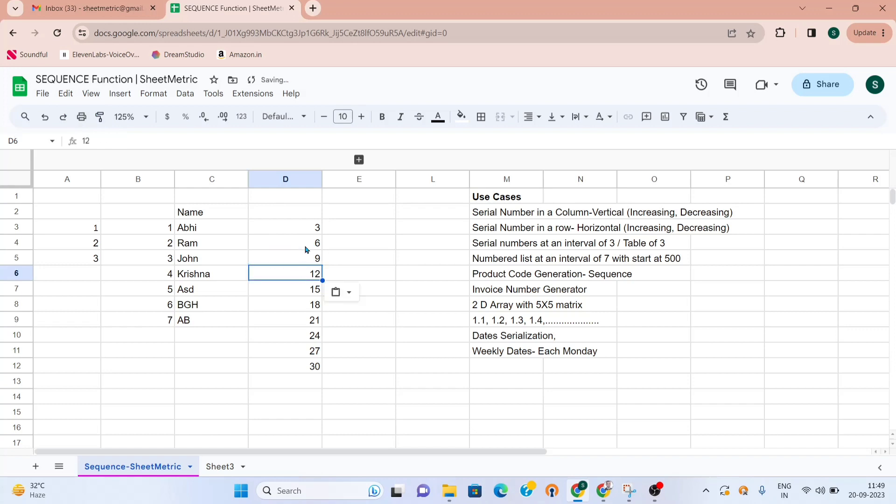
Change the start value of the D3 series to 300, keeping the step at 3
left_click(316, 230)
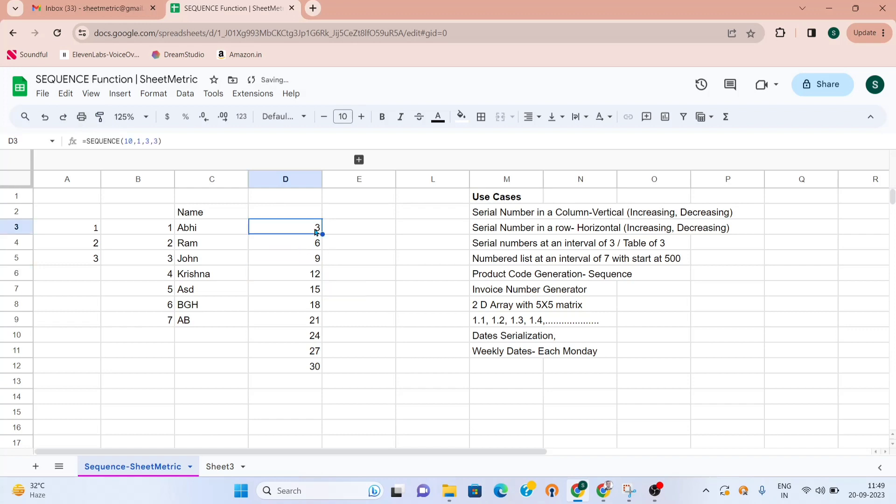
left_click(153, 141)
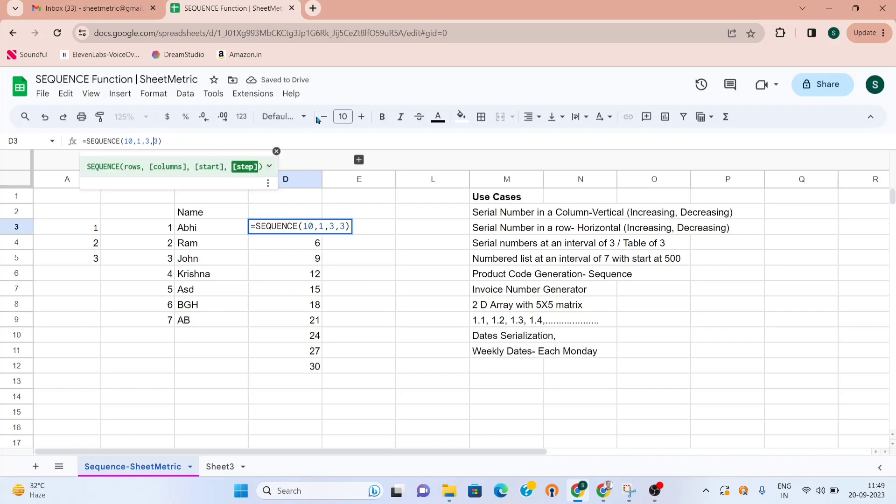
type("00")
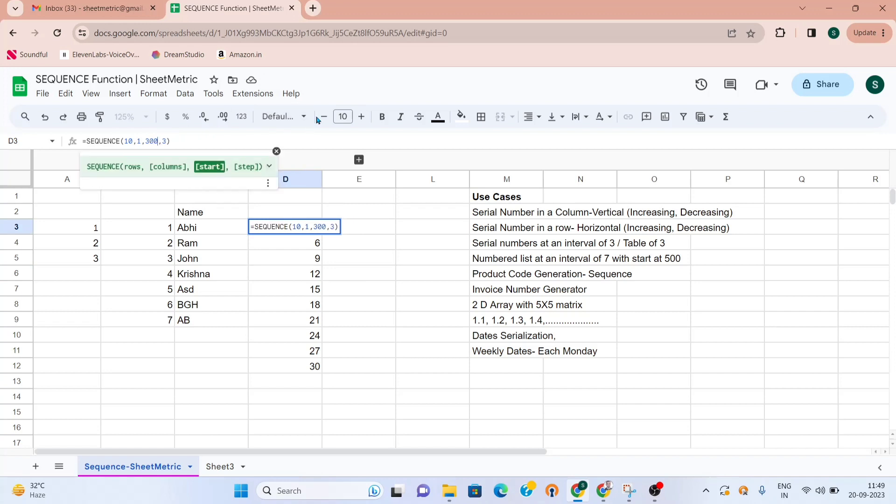
key("Return")
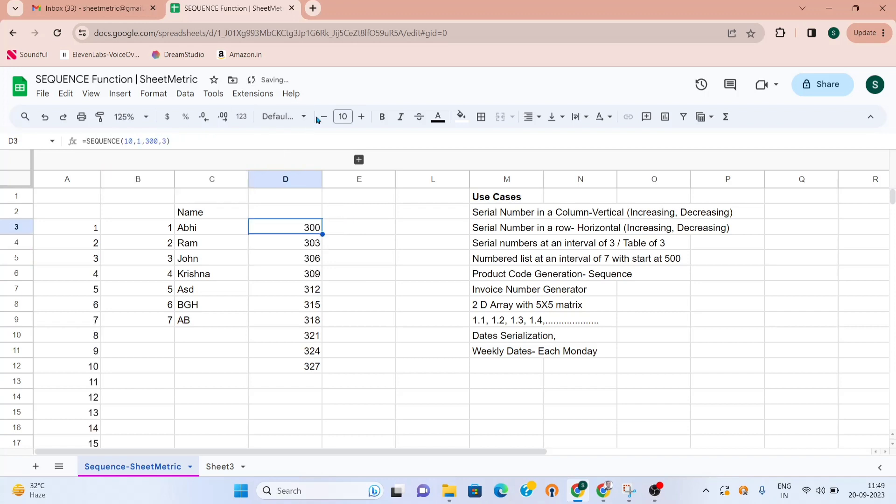
key("Down")
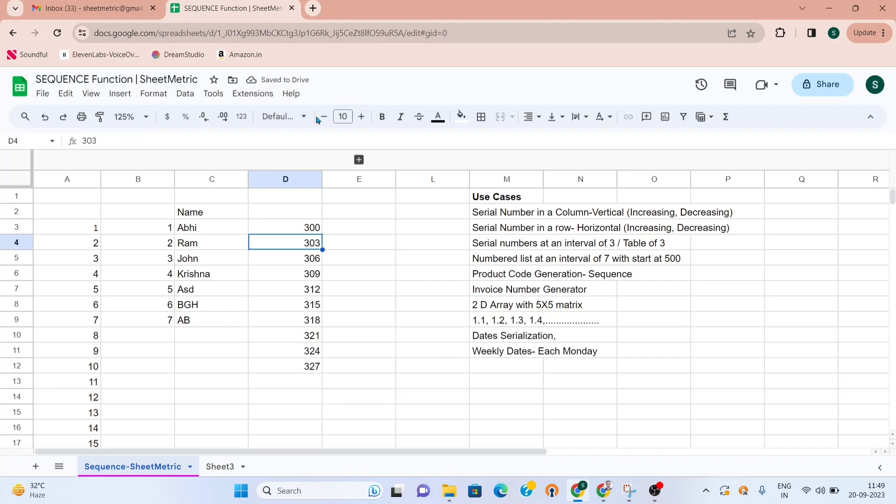
key("Down")
key("Up")
key("Up")
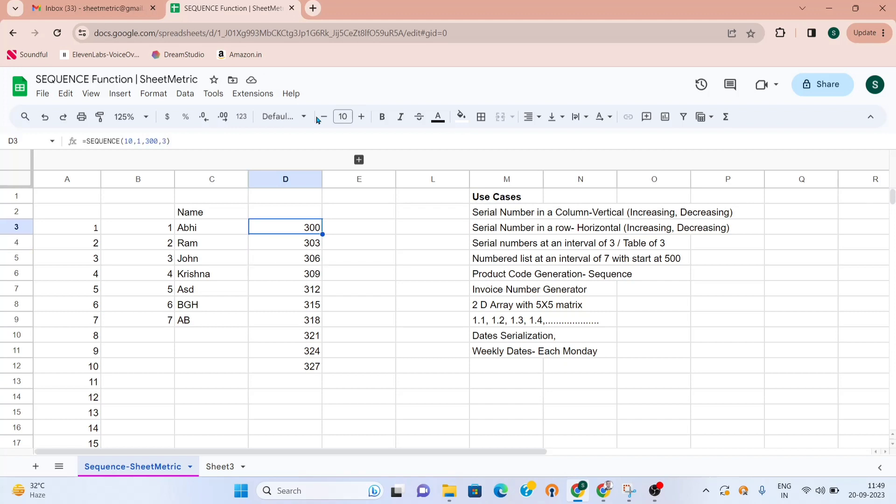
Set the step in the D3 formula to -3 for a decreasing series
left_click(165, 143)
type("-")
key("Return")
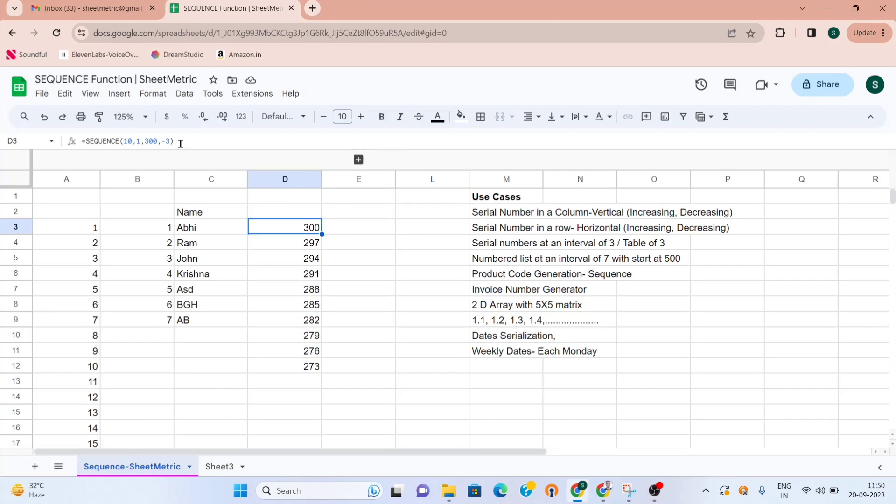
Change the D3 formula to =SEQUENCE(10,1,500,7) for a list starting at 500 with an interval of 7
left_click(148, 141)
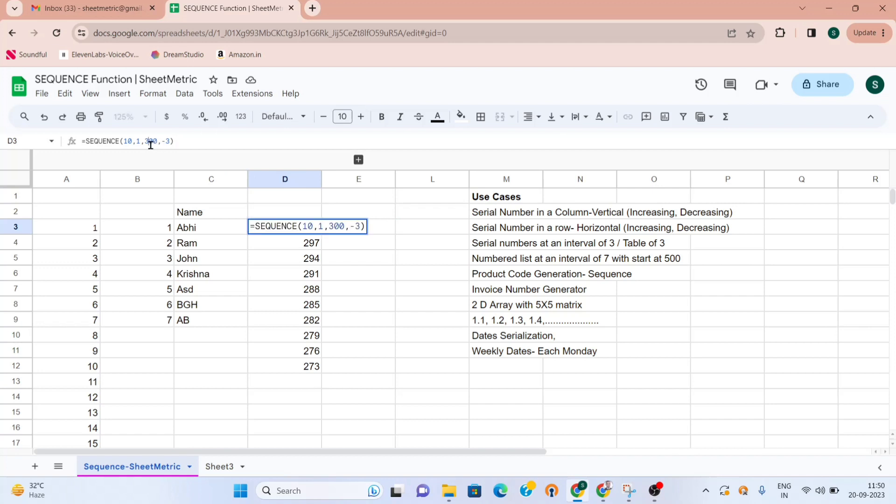
key("BackSpace")
type("5")
key("Right")
key("Right")
key("Right")
key("Right")
key("Right")
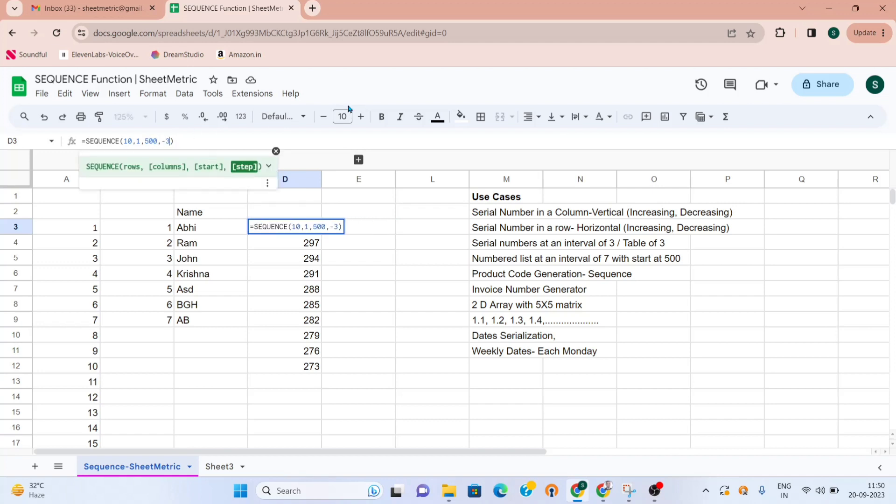
key("BackSpace")
key("BackSpace")
type("7")
key("Return")
key("Up")
key("Down")
key("Down")
key("Down")
key("Down")
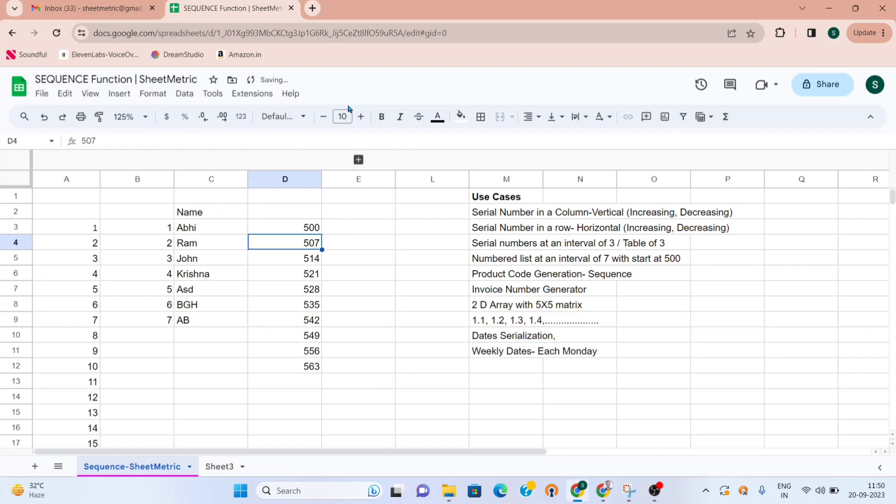
Go through the remaining use cases in column M, starting from Product Code Generation- Sequence
key("Up")
key("Right")
key("Right")
key("Right")
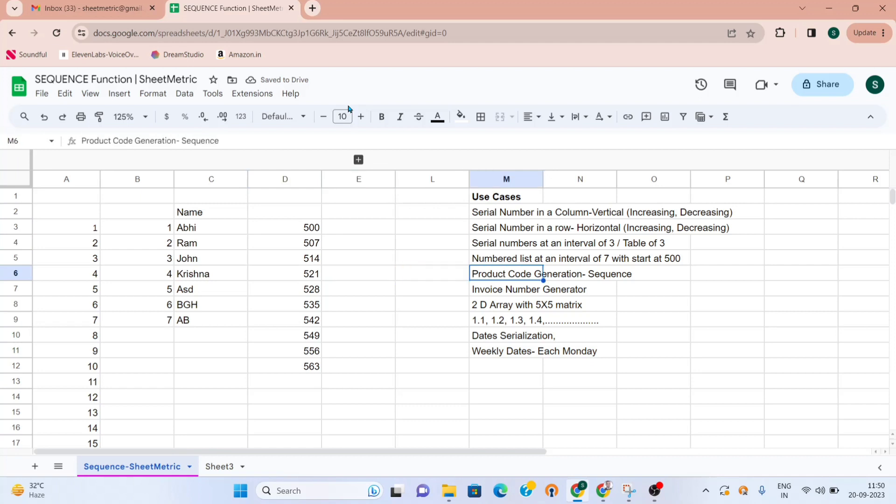
key("Down")
key("Down")
key("Down")
key("Down")
key("Down")
key("Down")
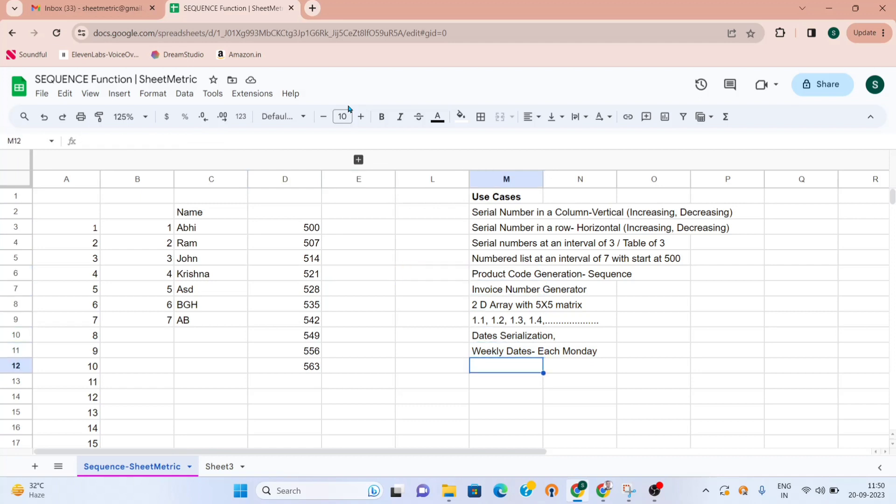
key("Down")
key("Down")
key("Down")
key("Down")
Enter sample product codes PDT1000 in D14, PDT1001 in D15 and PDT1009 in D17
key("Left")
key("Left")
key("Left")
key("Left")
key("Up")
key("Up")
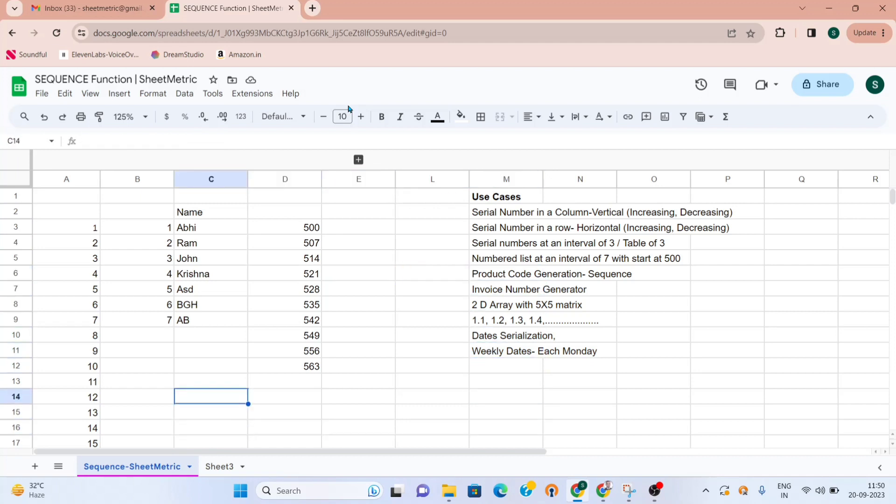
key("Right")
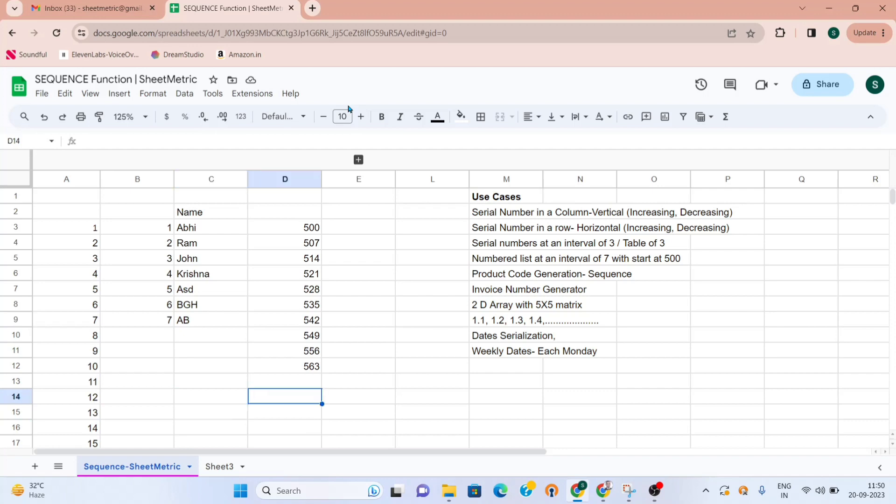
type("PDT1000")
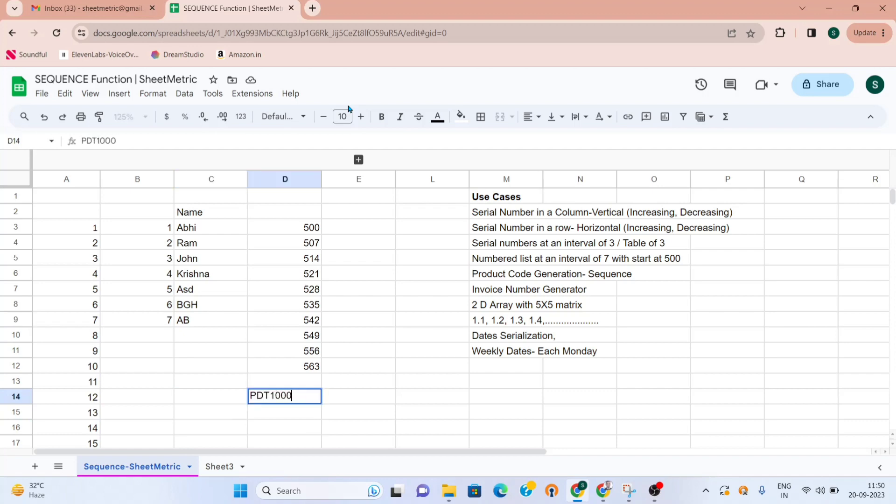
key("Return")
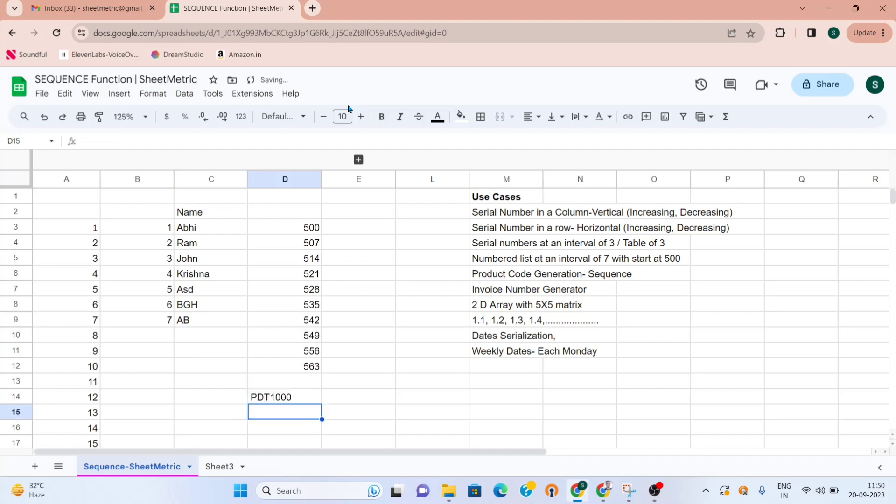
type("PDT1001")
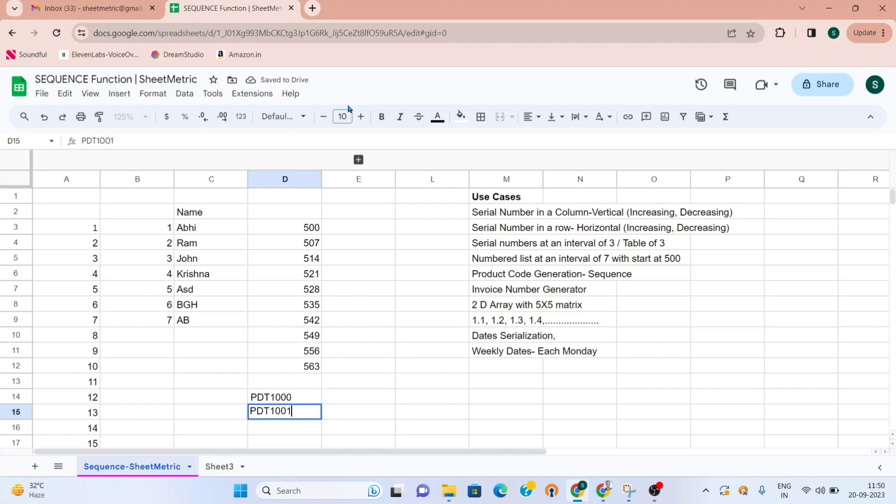
key("Return")
key("Down")
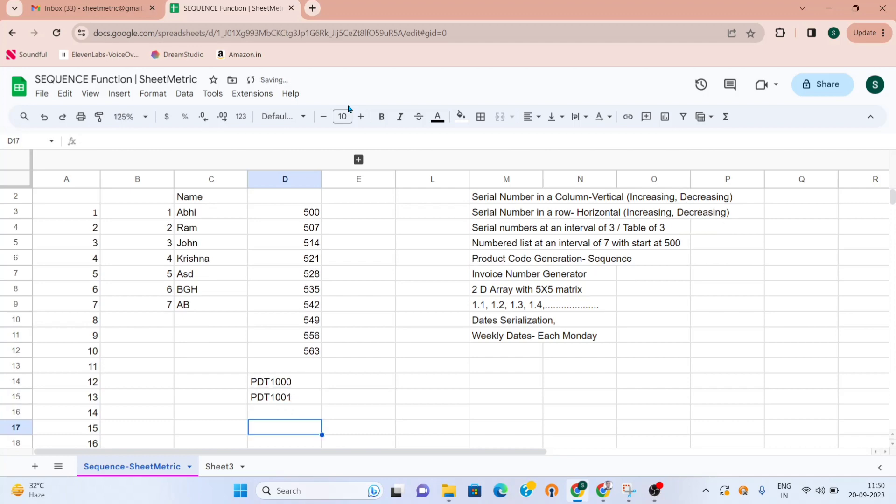
type("PDT10")
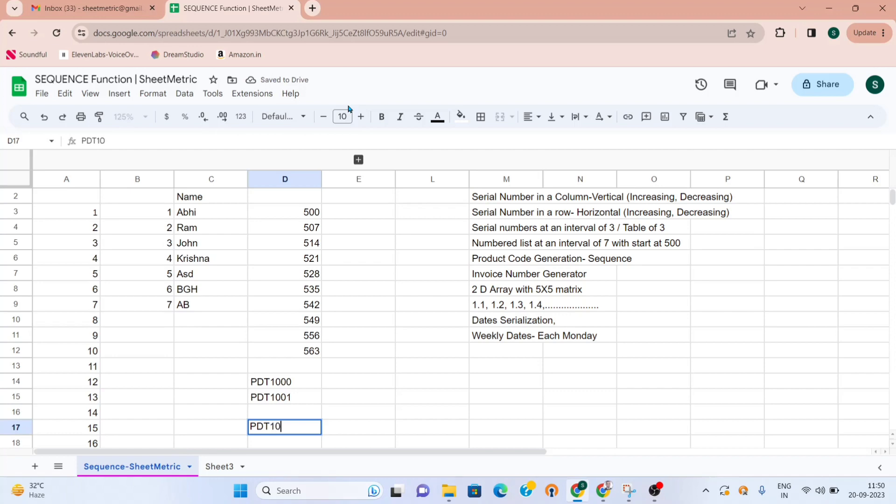
type("09")
key("Up")
key("Up")
key("Up")
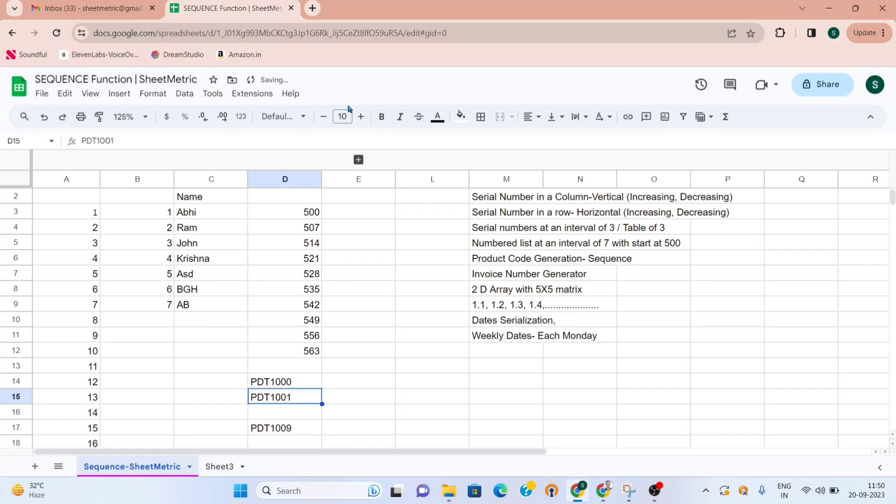
Enter the formula ="PDT"&SEQUENCE(10,1,1000,1) in E14 to generate ten product codes starting at 1000
key("Down")
key("Down")
key("Down")
key("Down")
key("Up")
key("Up")
key("Up")
key("Up")
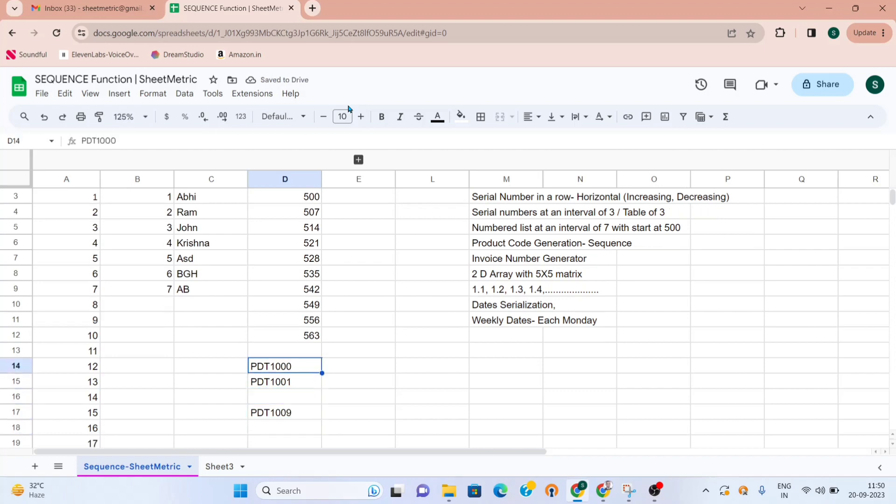
key("Right")
type("=")
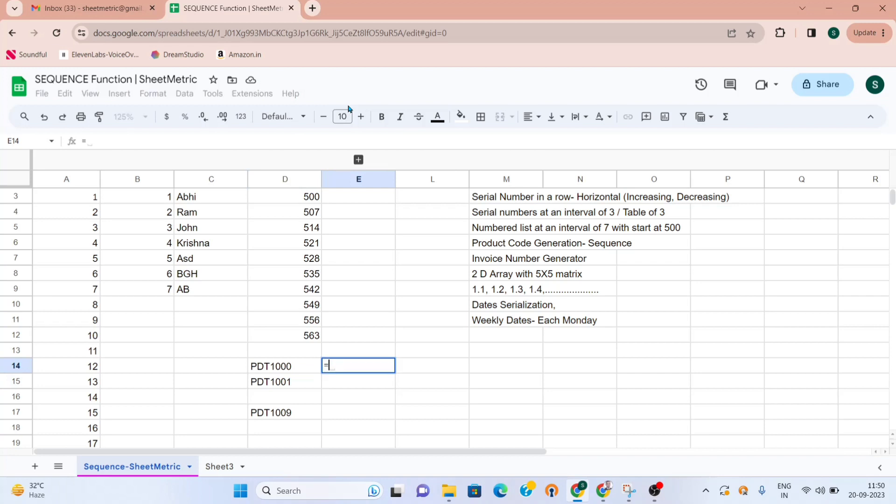
type("\"P")
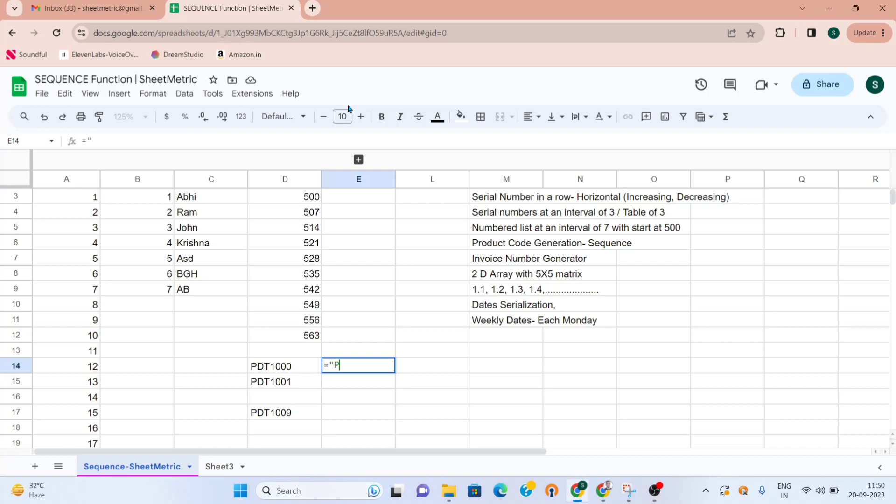
type("DT\"&")
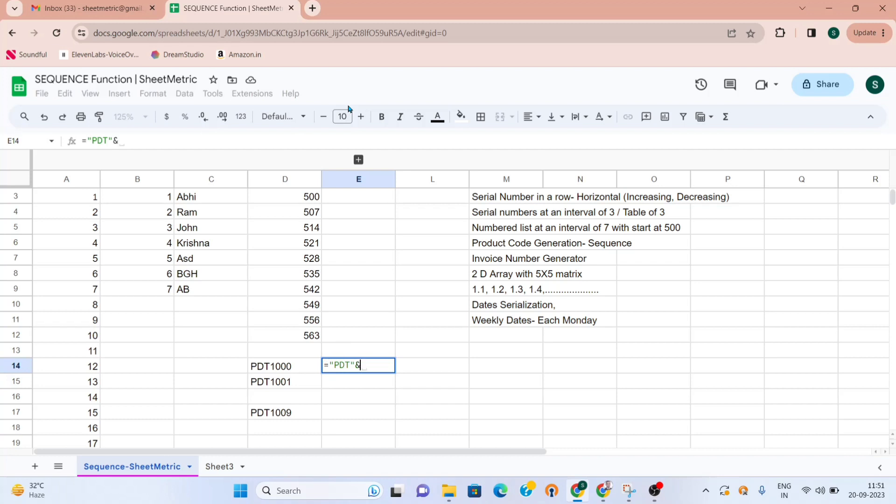
type("Seque")
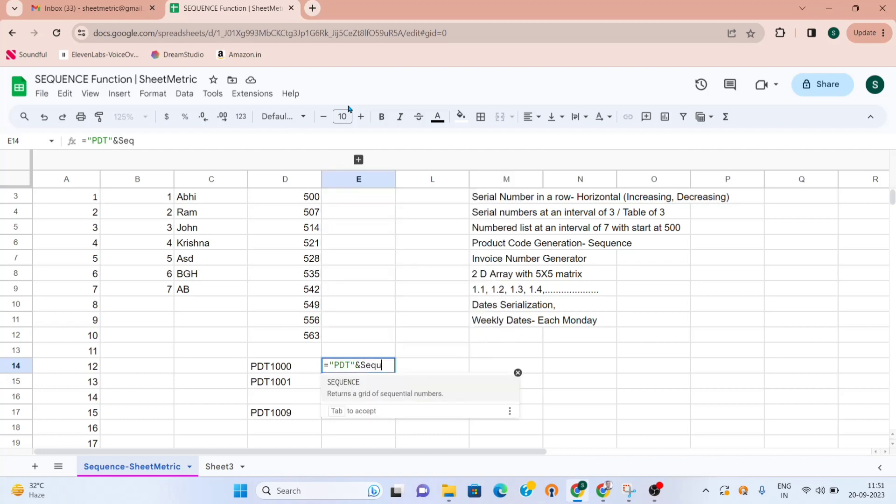
left_click(386, 383)
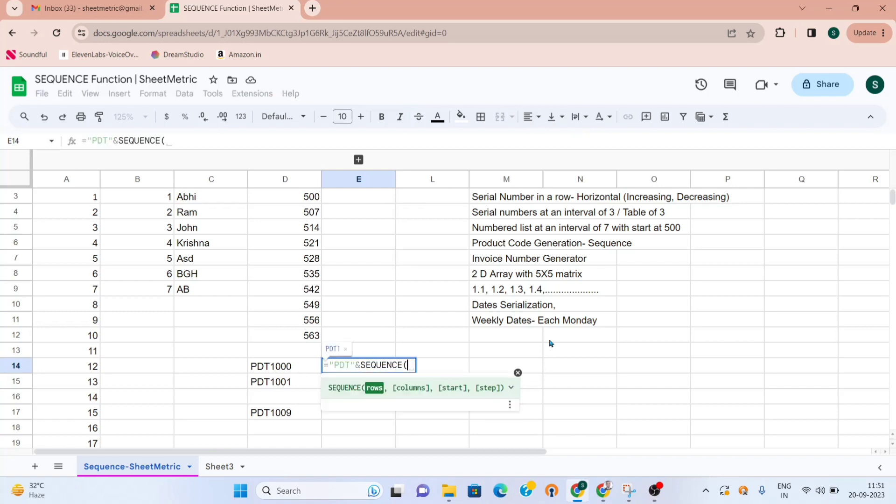
type("10")
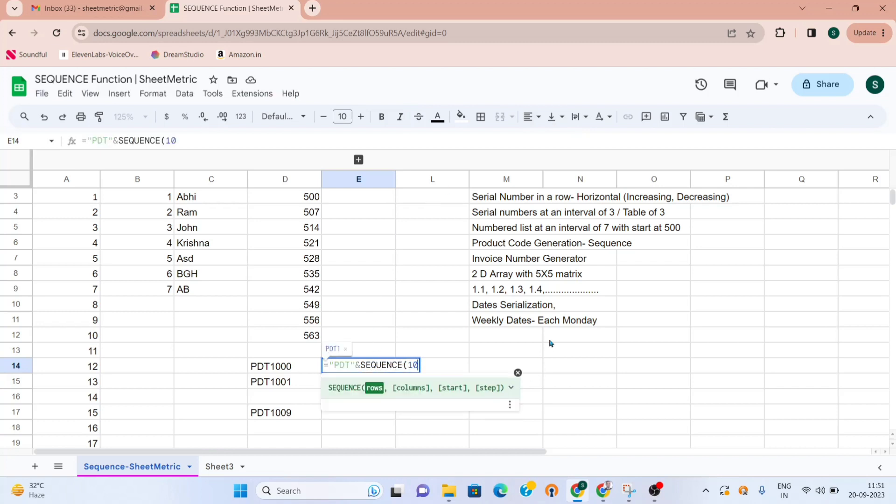
type(",")
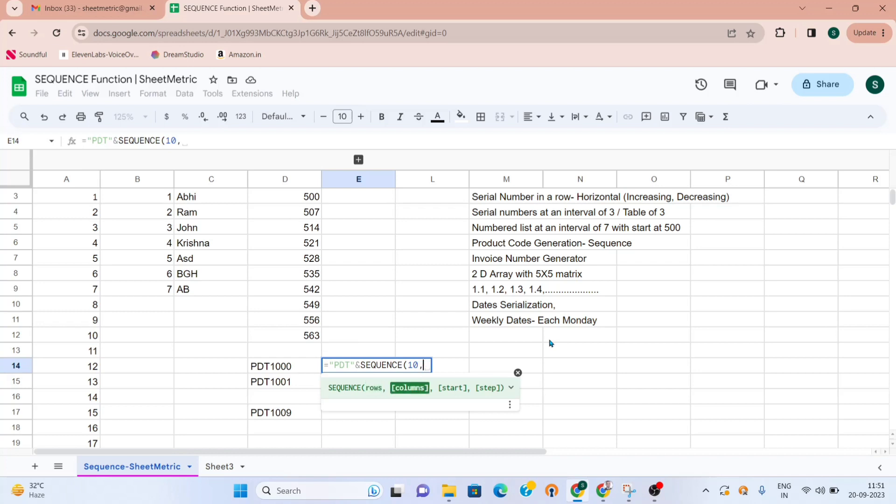
type("1,1")
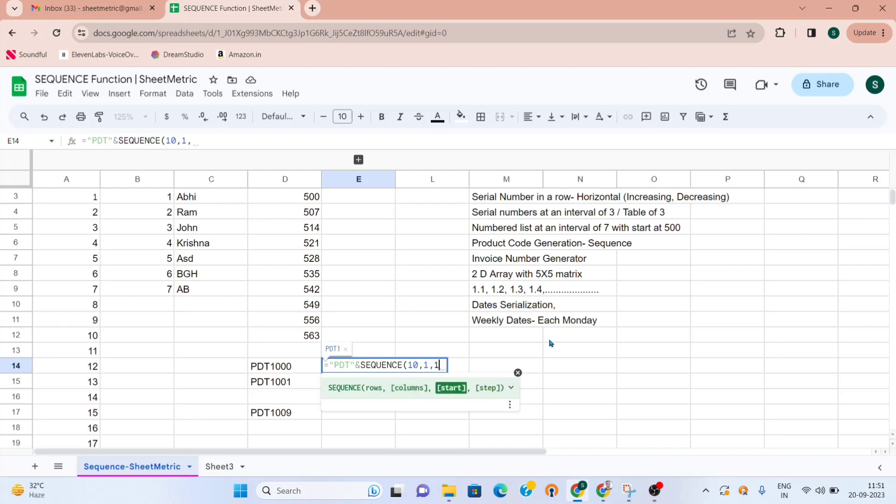
type("000")
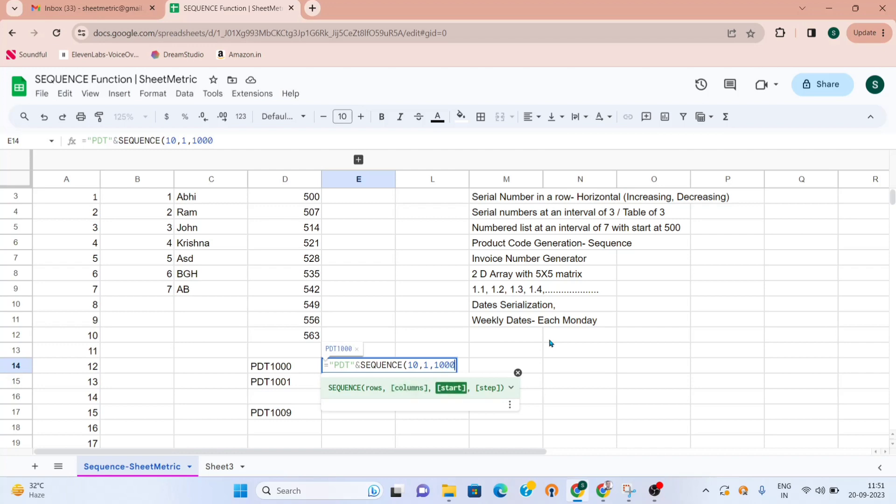
type(",1")
key("Return")
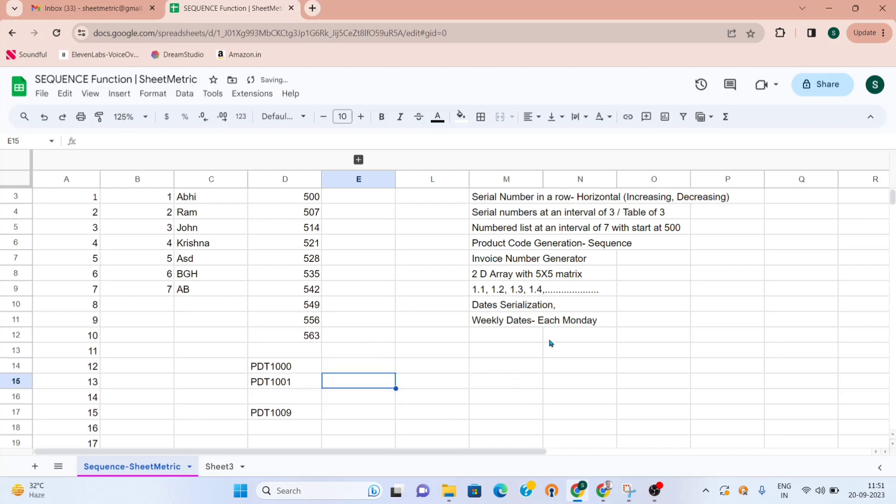
Wrap the product code formula in E14 in ArrayFormula so it covers all rows
key("Up")
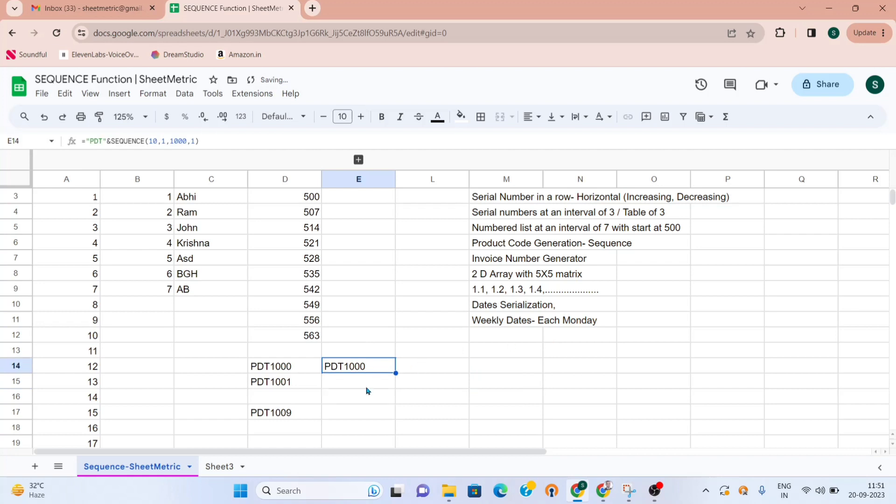
left_click(127, 142)
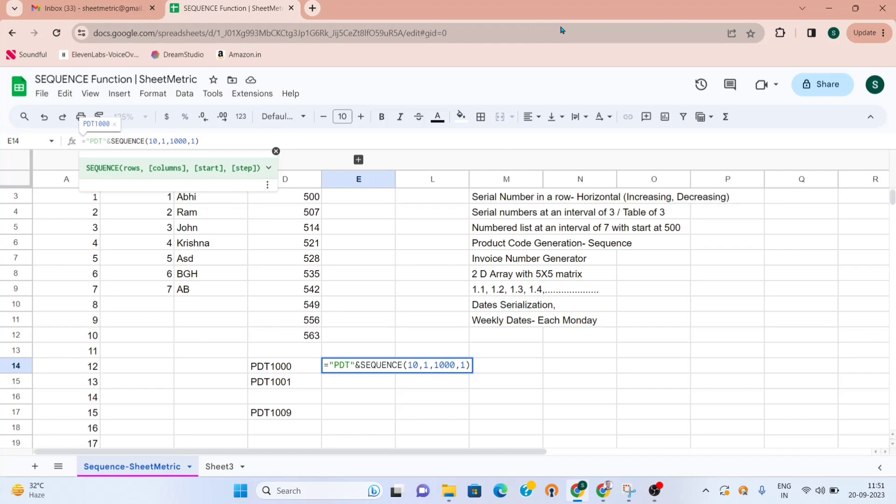
key("ctrl+shift+Return")
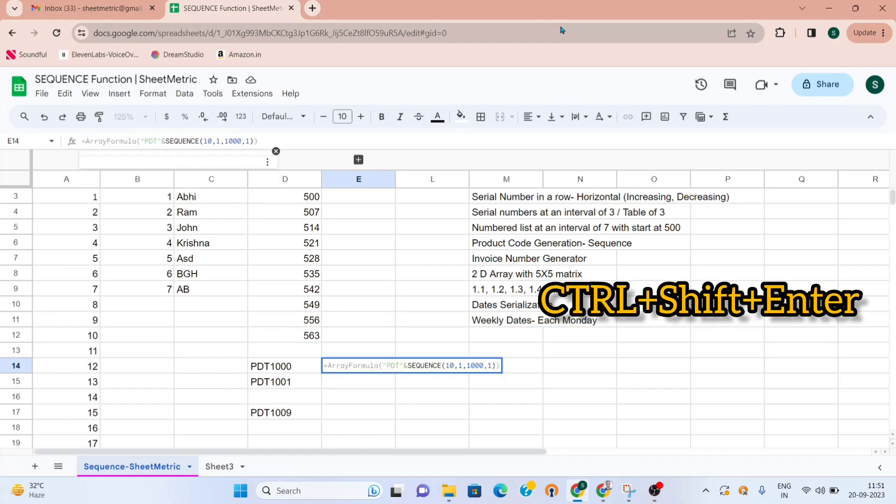
key("Return")
Examine the generated product codes in column E from E14 down to E20
key("Down")
key("Down")
key("Down")
key("Down")
key("Down")
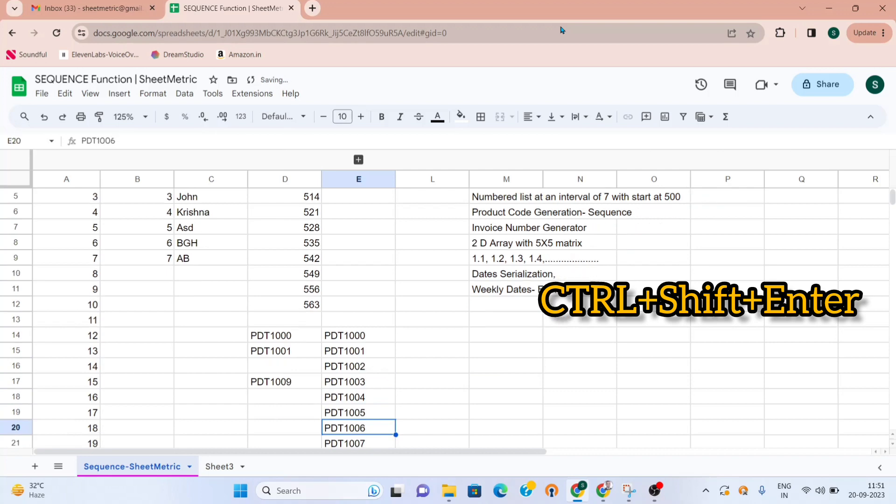
key("Up")
key("Up")
key("Up")
key("Up")
key("Up")
key("Up")
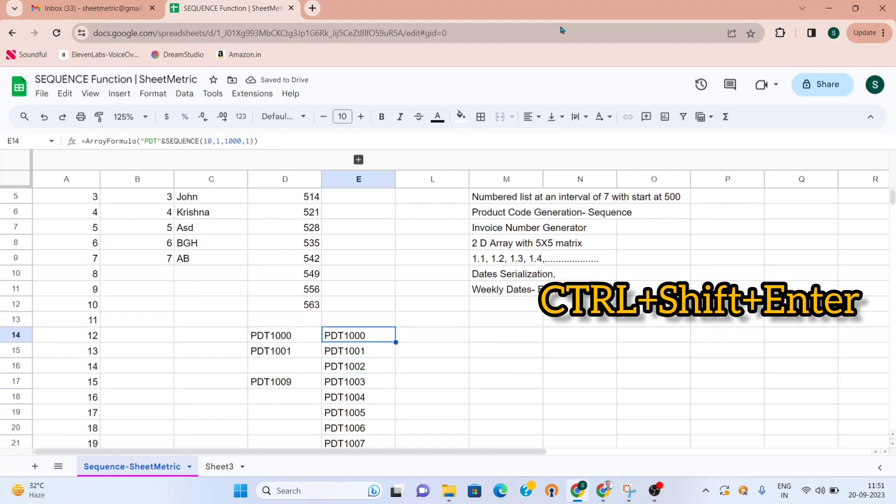
Enter the sample invoice number INV/2223/5000 in L14
key("Right")
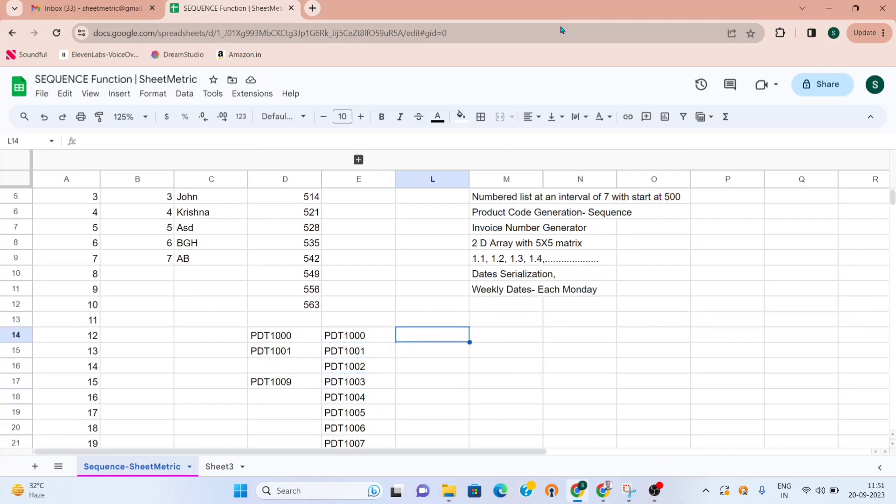
type("INV")
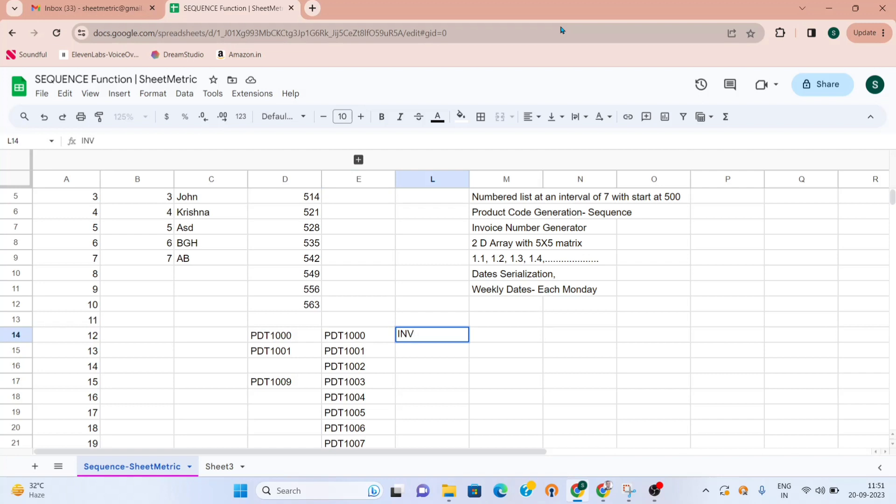
type("/2223/5000")
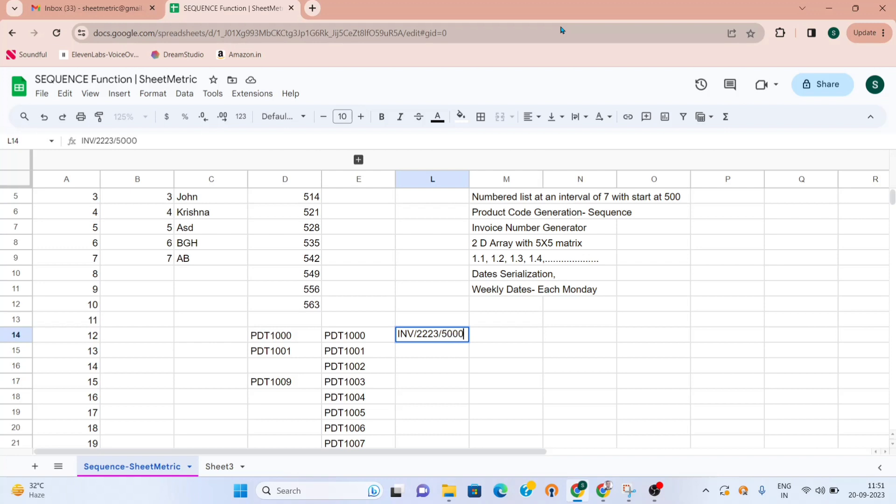
key("Return")
key("Up")
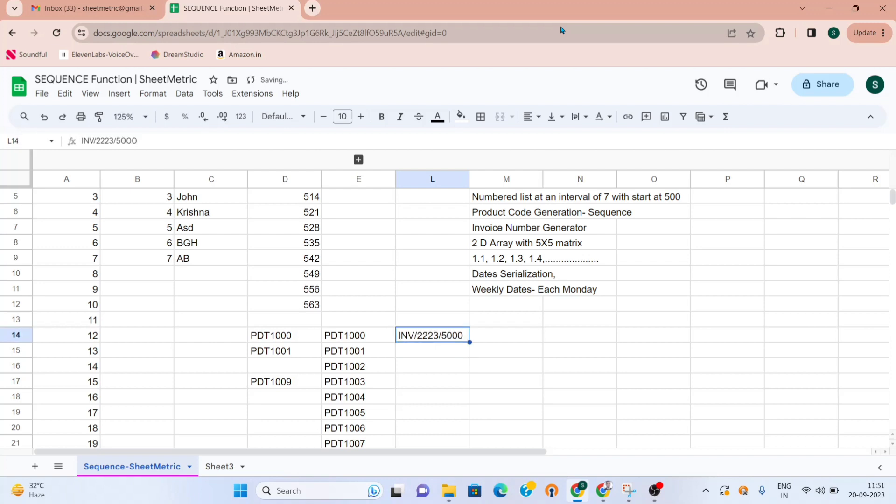
Fill the sample invoice number down to L15 and change it there to INV/2223/5001
key("shift+Down")
key("ctrl+d")
key("Down")
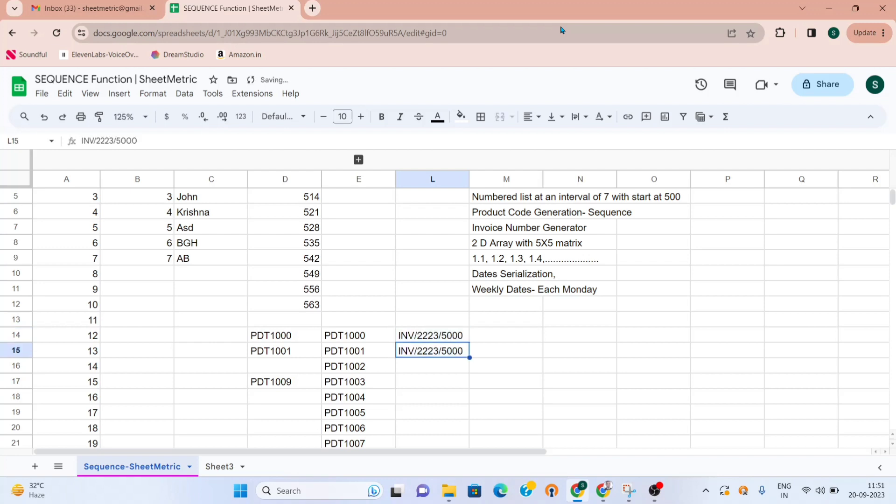
triple_click(463, 350)
left_click(464, 350)
key("BackSpace")
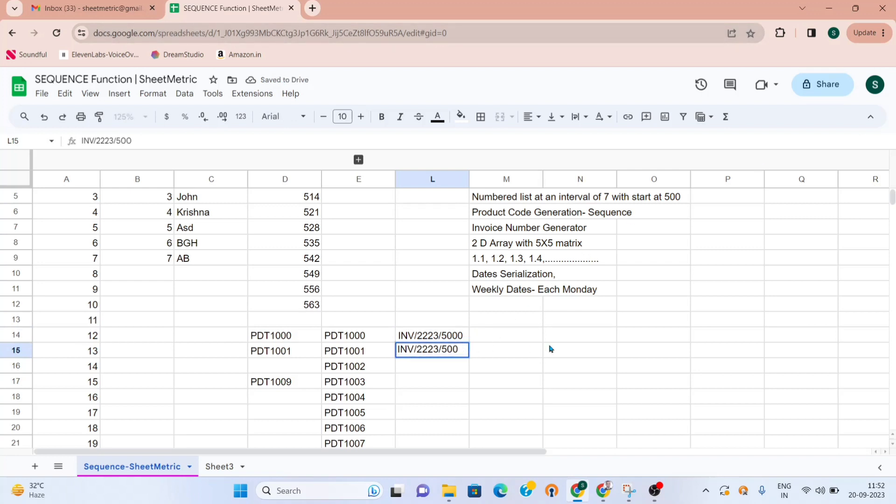
type("1")
key("Return")
Begin a formula in M14 with the invoice prefix "INV/2223/" followed by the & join operator
key("Up")
key("Up")
key("Right")
type("=")
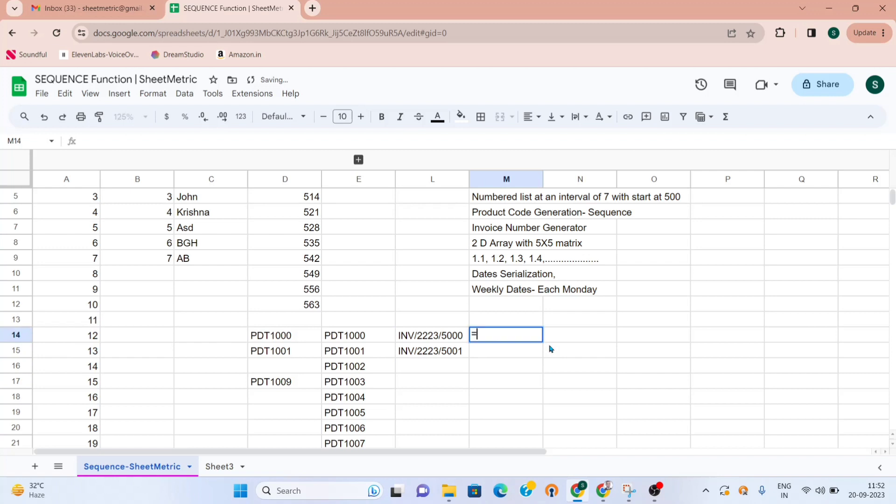
type("\"In")
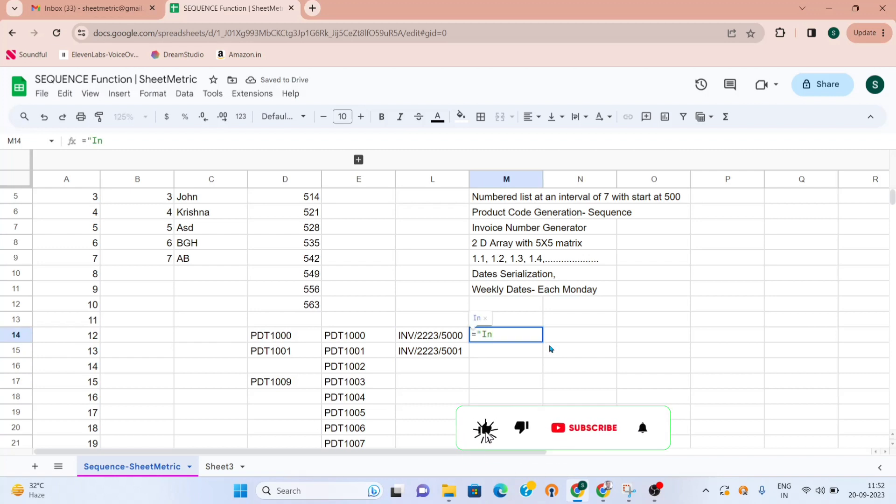
key("BackSpace")
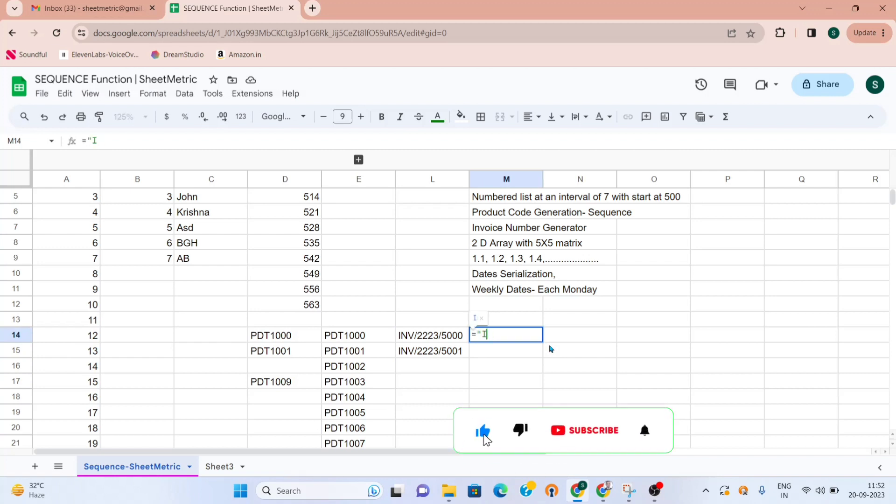
type("NV/2")
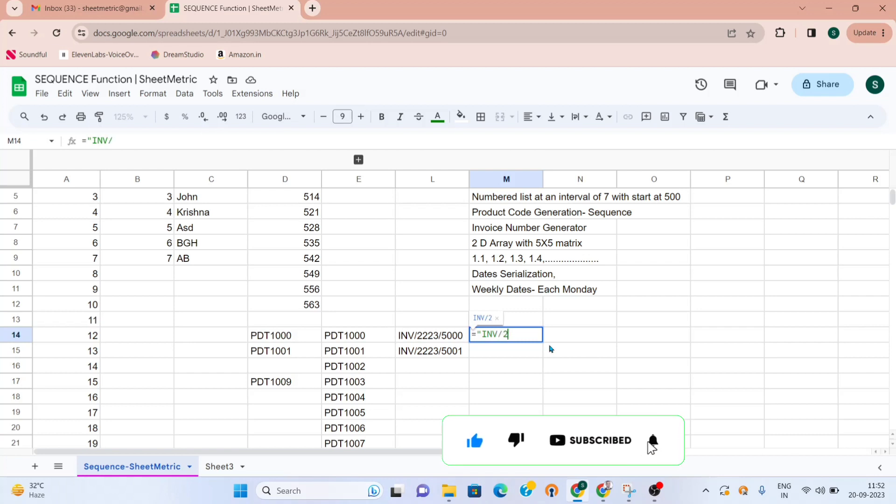
type("223/")
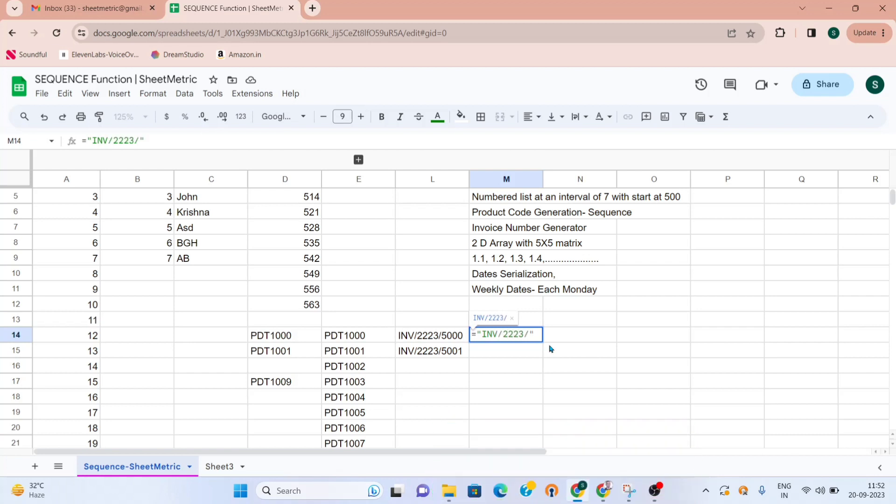
type("\"&")
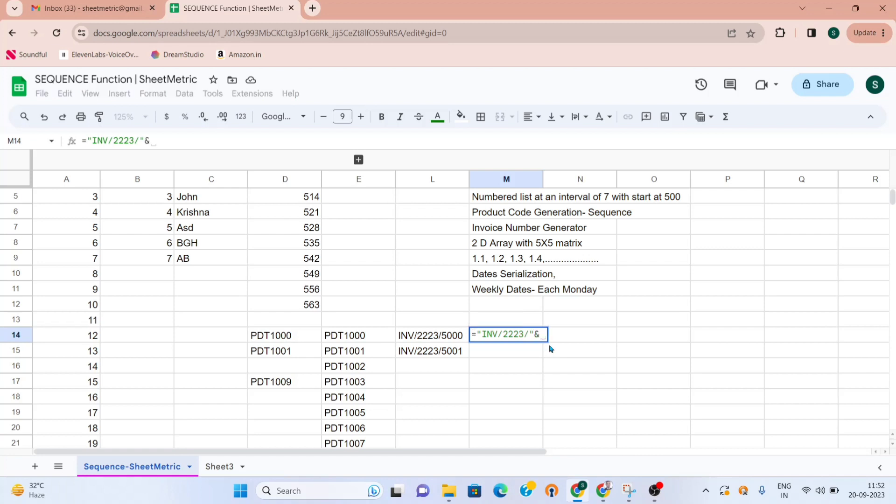
Complete the M14 formula with SEQUENCE(10,1,5000,1) for ten invoice numbers starting at 5000 in steps of 1
type("Se")
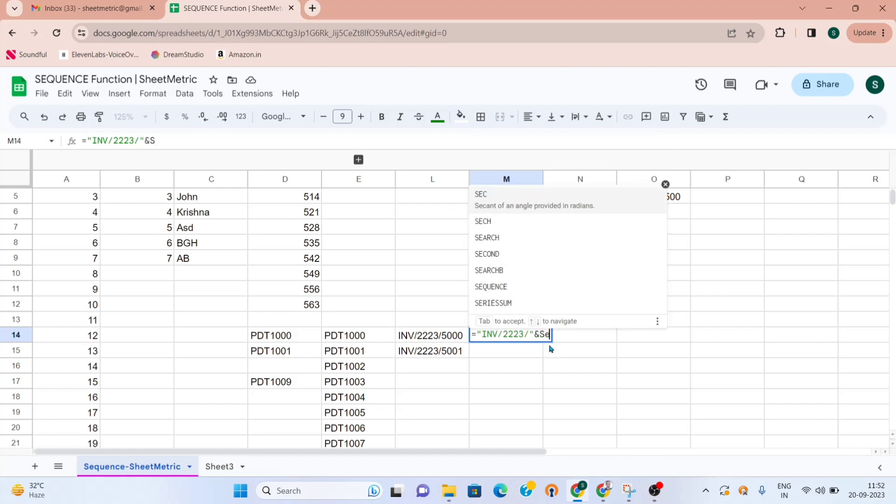
type("qu")
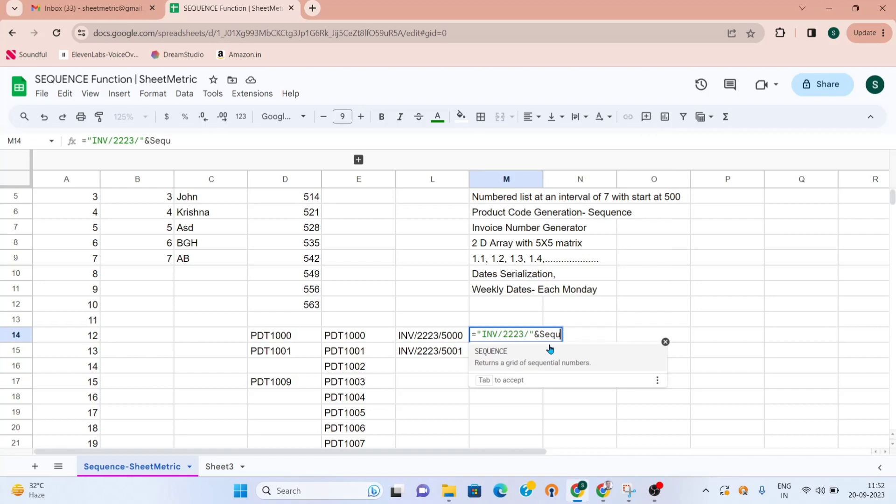
left_click(517, 358)
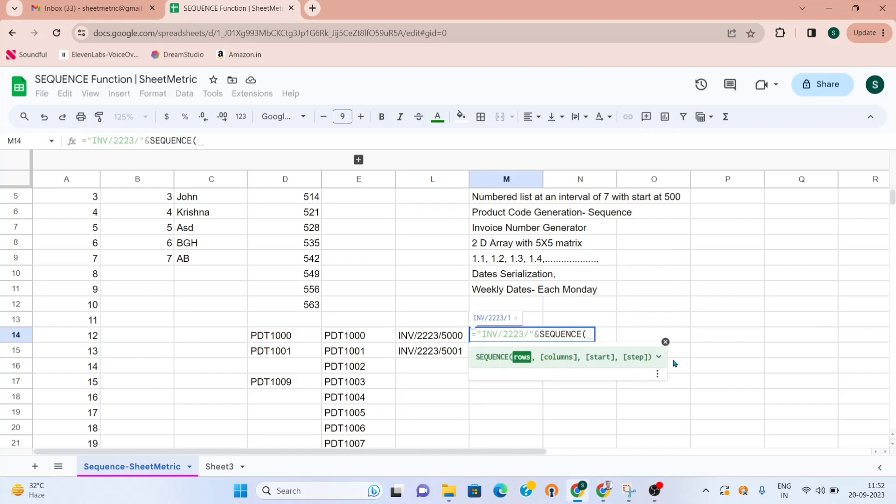
type("10")
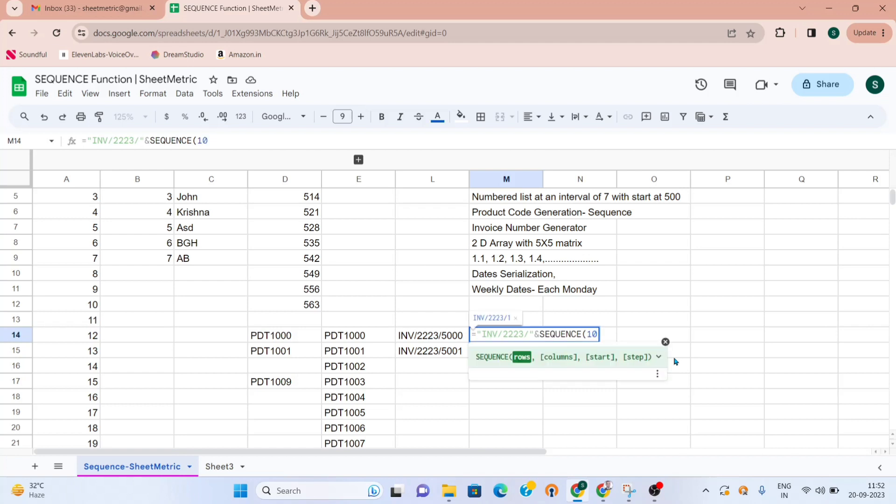
type(",1")
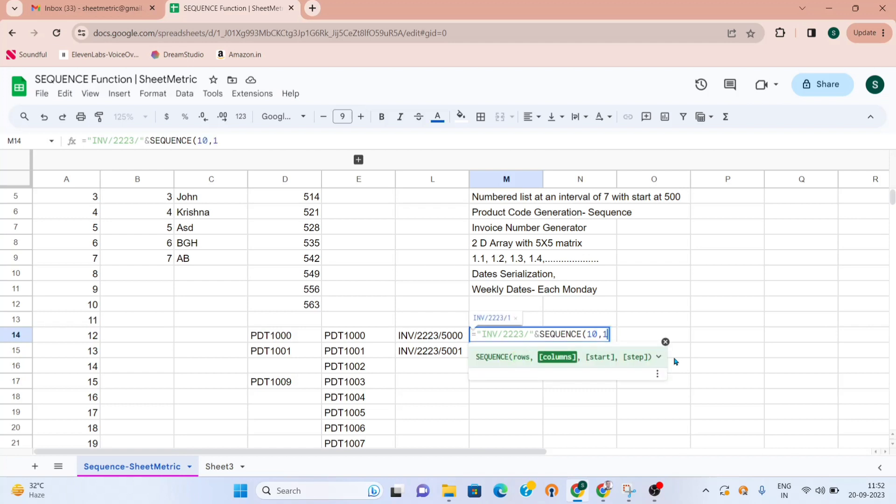
type(",500")
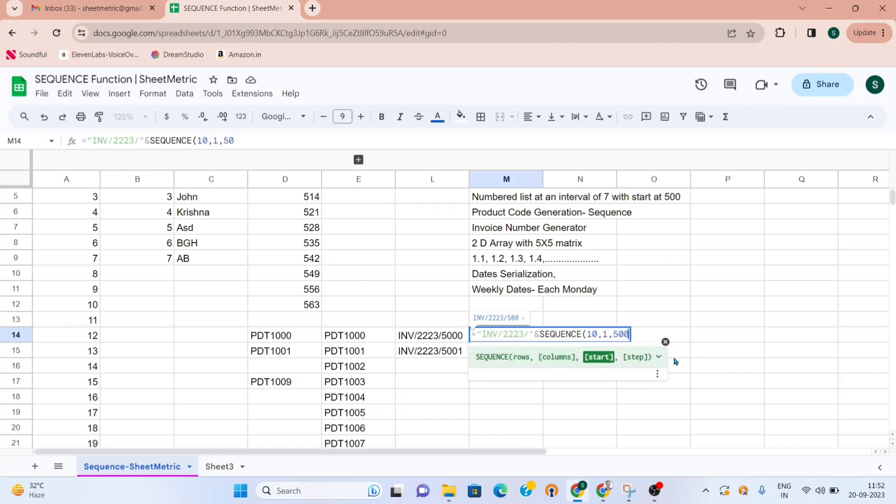
type("0,1")
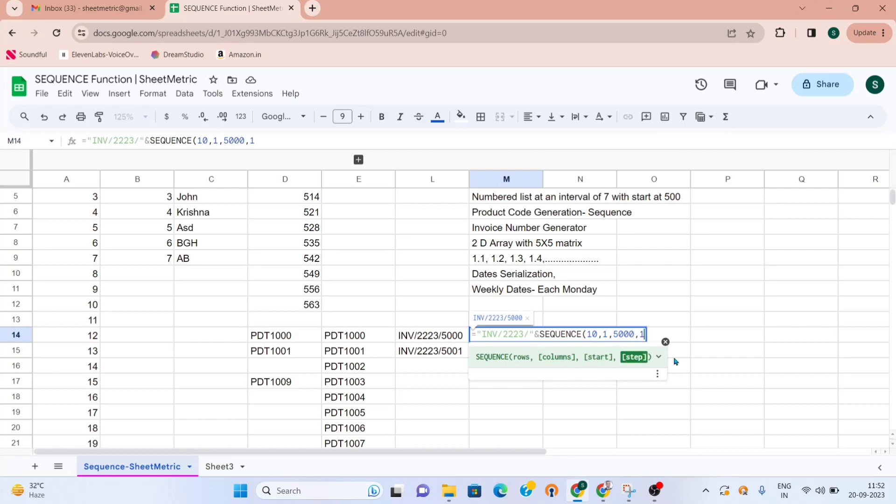
type(")")
key("Return")
Wrap the invoice number formula in M14 in ArrayFormula so it covers all ten rows
key("Up")
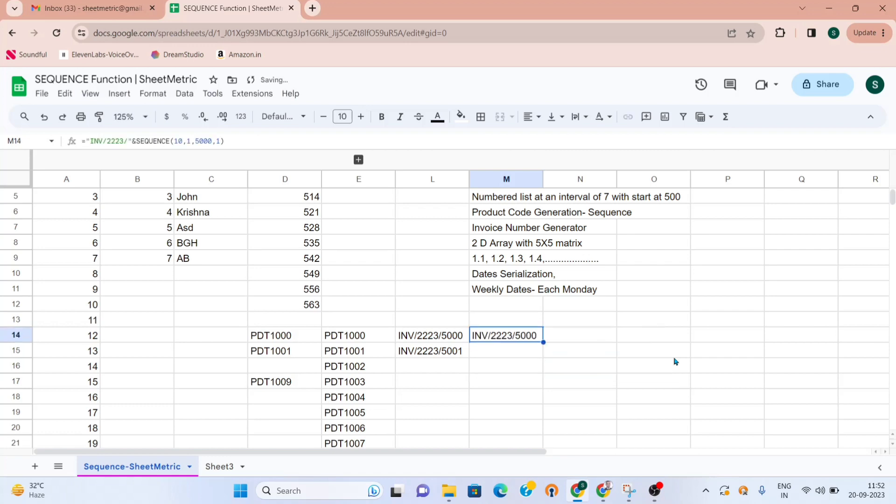
left_click(182, 141)
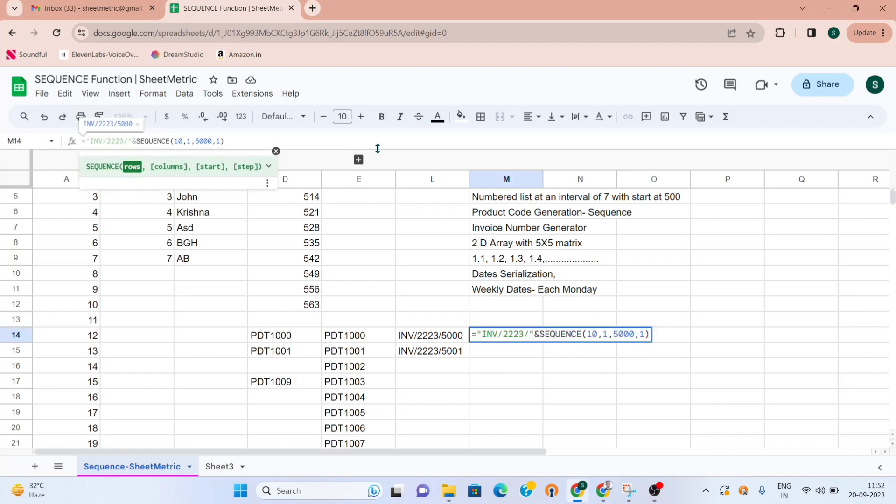
key("ctrl+shift+Return")
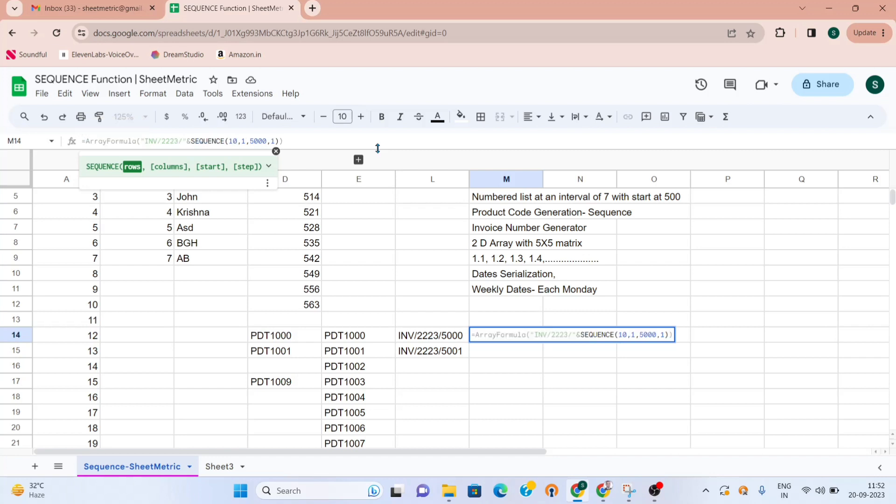
key("Return")
Go up the use case list in column M to review the 2 D Array with 5X5 matrix entry
key("Up")
key("Up")
key("Up")
key("Up")
key("Up")
key("Up")
key("Up")
key("Up")
key("Down")
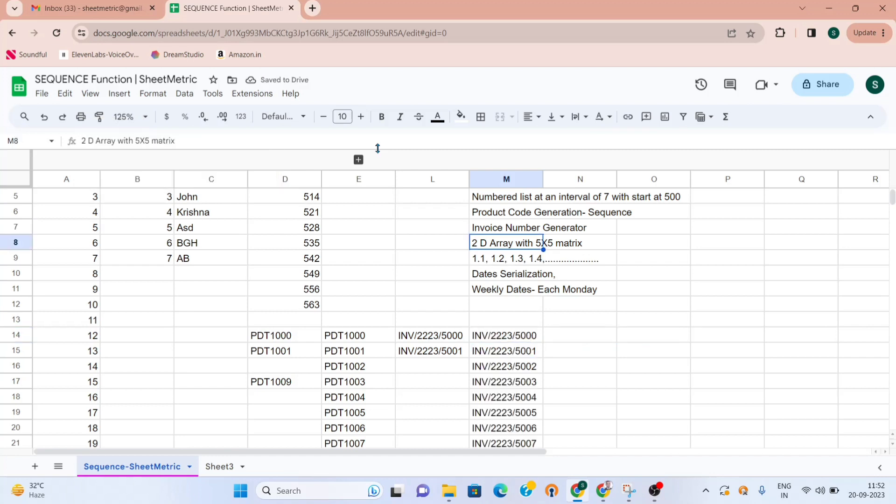
Enter =SEQUENCE(5,5,1,1) in O14 to generate a 5X5 matrix starting at 1 with step 1
key("Right")
key("Right")
key("Down")
key("Down")
key("Down")
key("Down")
key("Down")
key("Down")
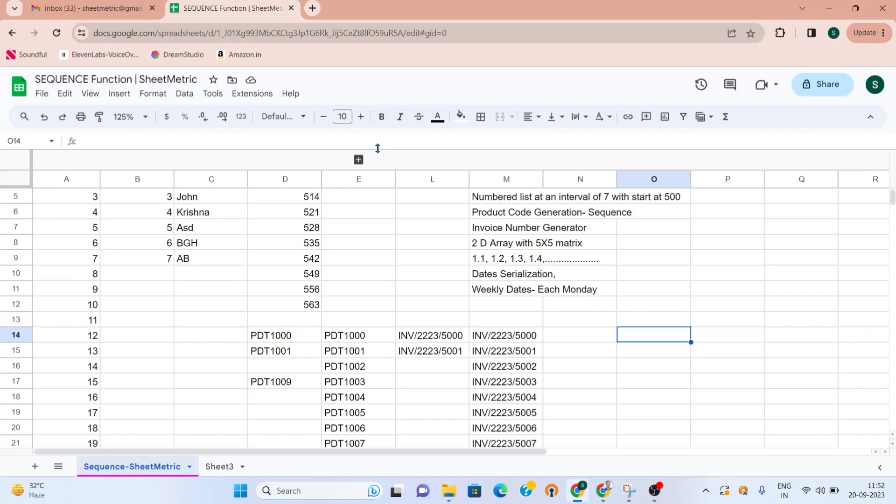
type("=seque")
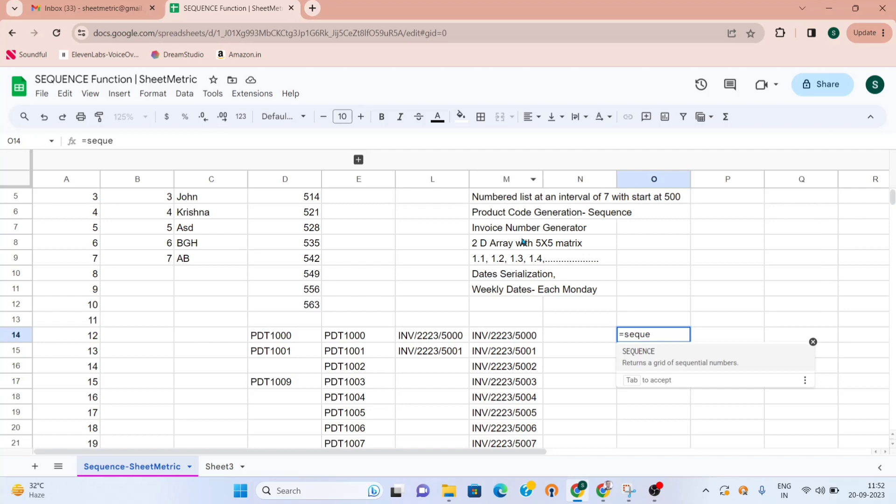
left_click(632, 351)
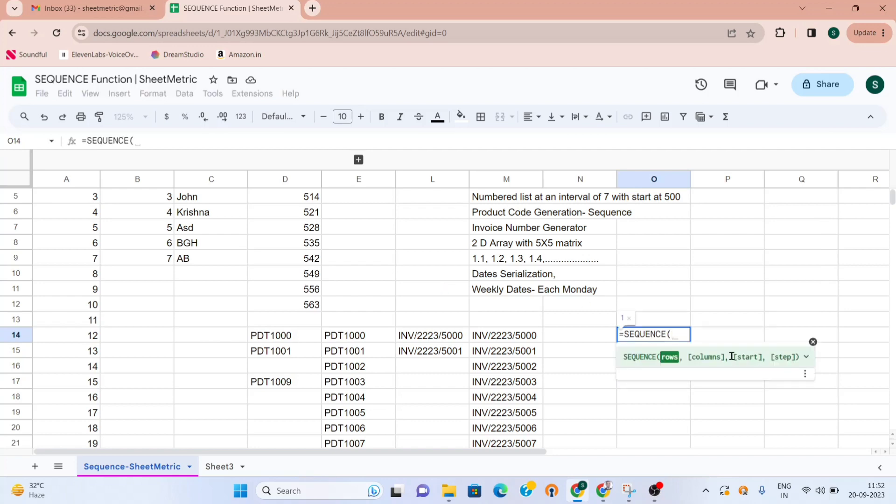
type("5,5,")
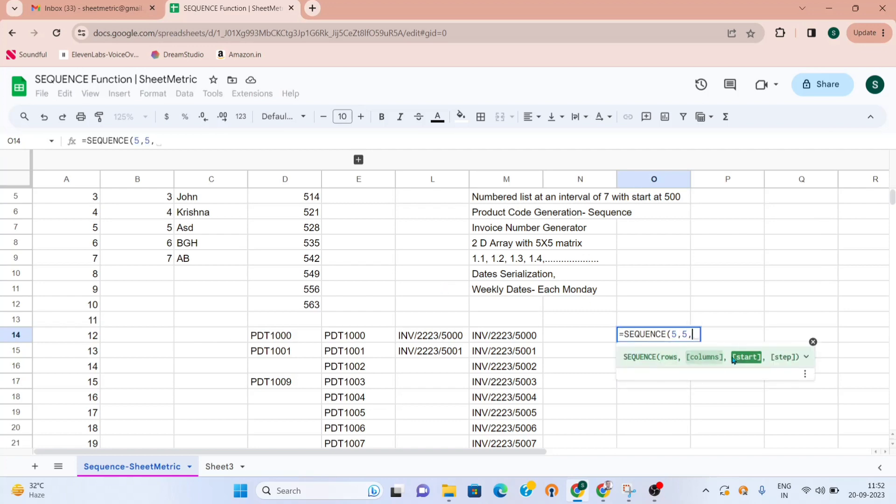
type("1,1")
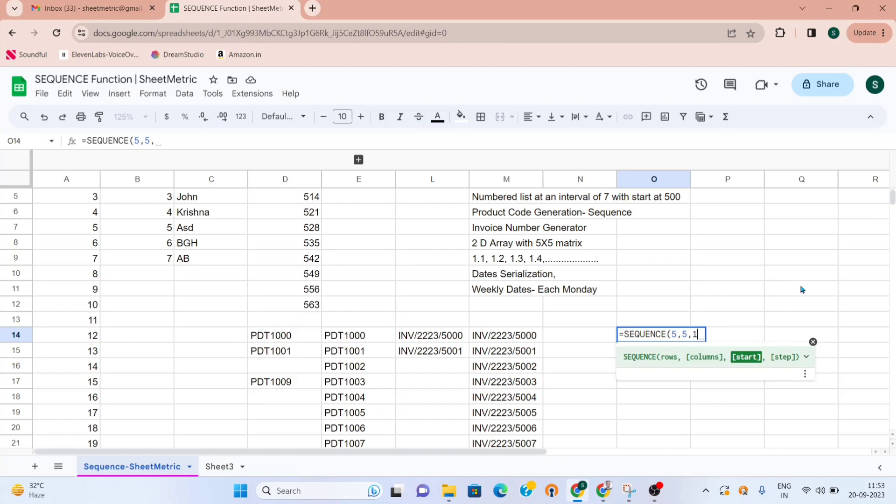
type(")")
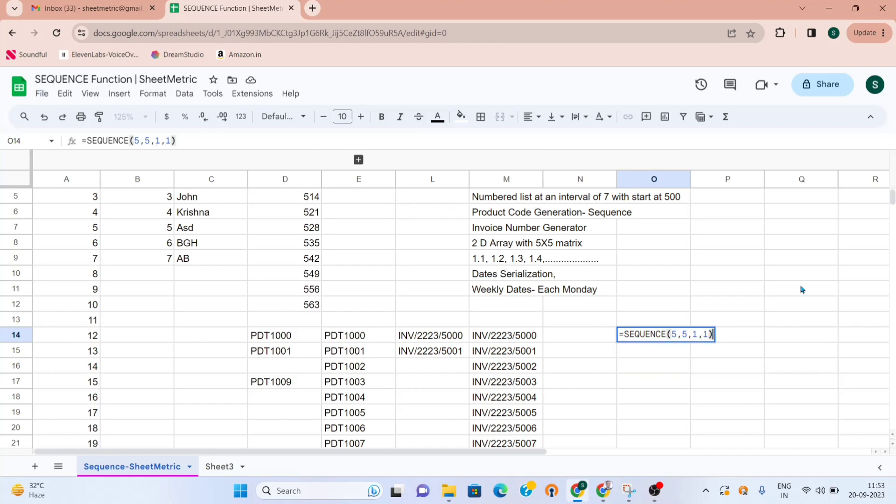
key("Return")
Examine the generated 5X5 matrix along row 15 across columns O to S
key("Right")
key("Right")
key("Right")
key("Right")
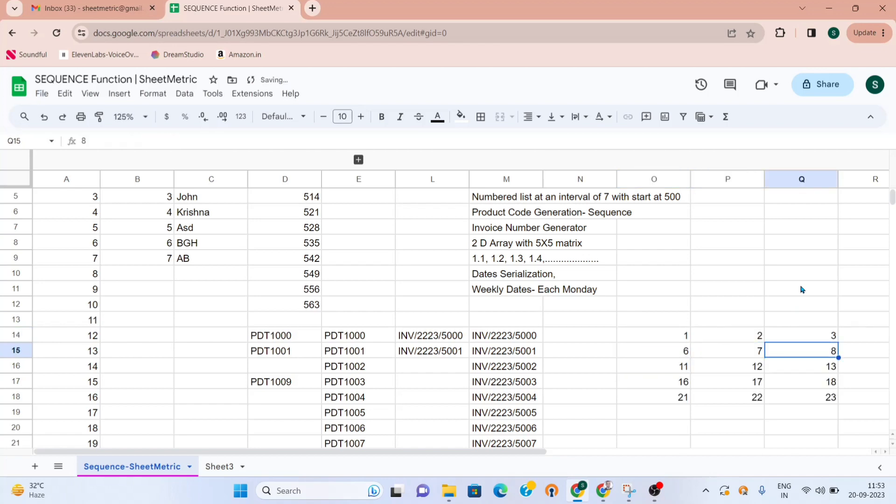
key("Left")
key("Left")
key("Left")
key("Left")
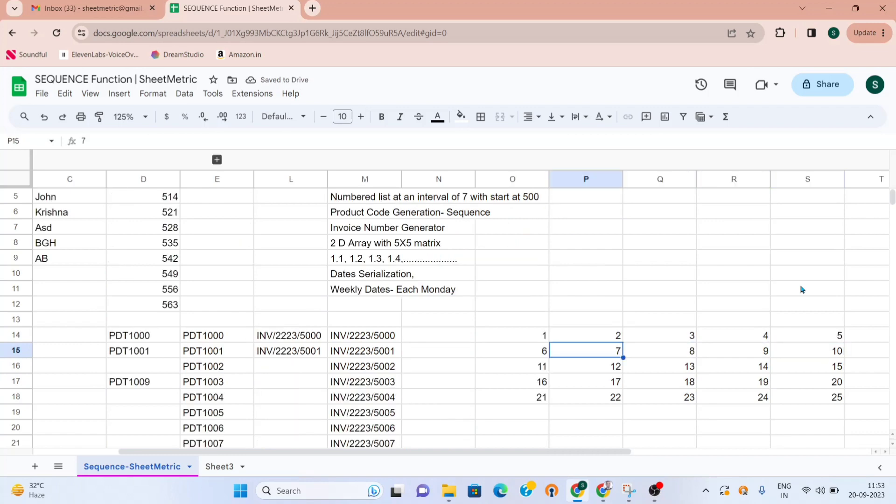
Change the step argument of the matrix formula in O14 to 3, giving =SEQUENCE(5,5,1,3)
key("Up")
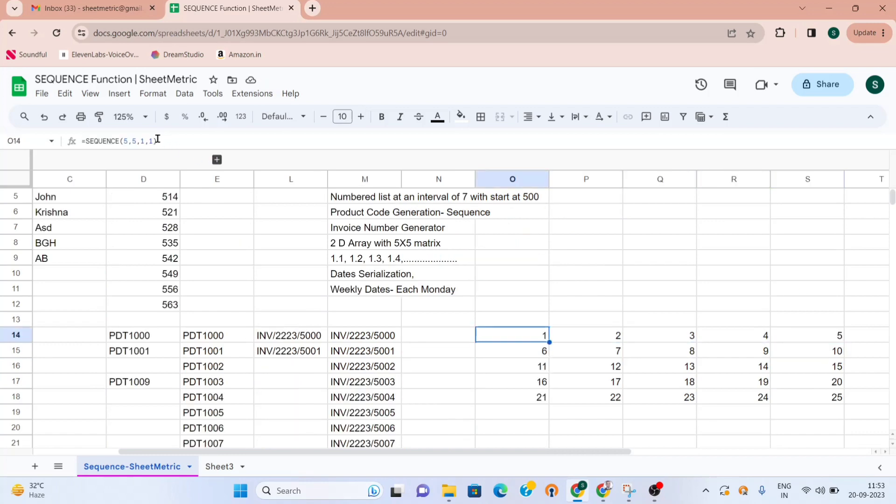
left_click(164, 140)
key("BackSpace")
key("BackSpace")
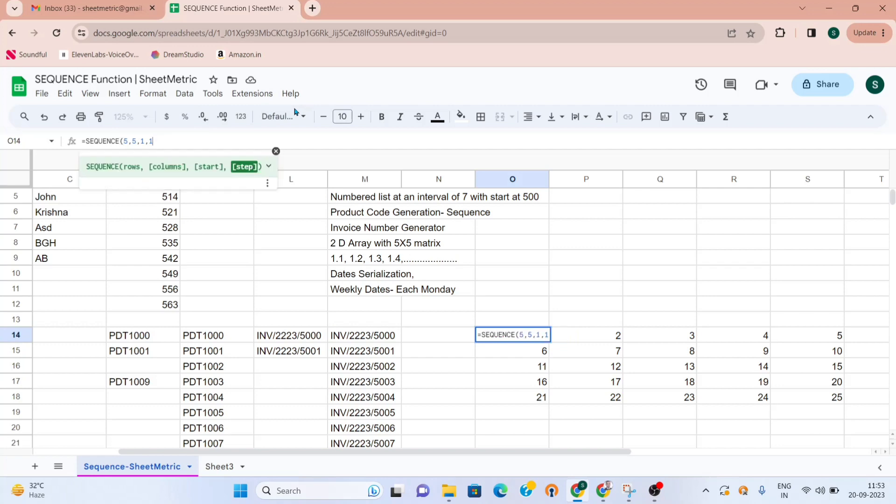
type("3)")
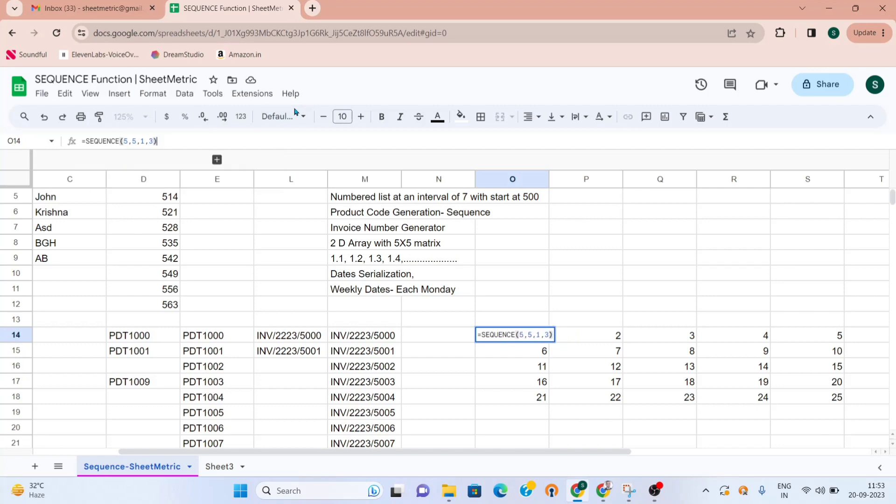
key("Return")
key("Up")
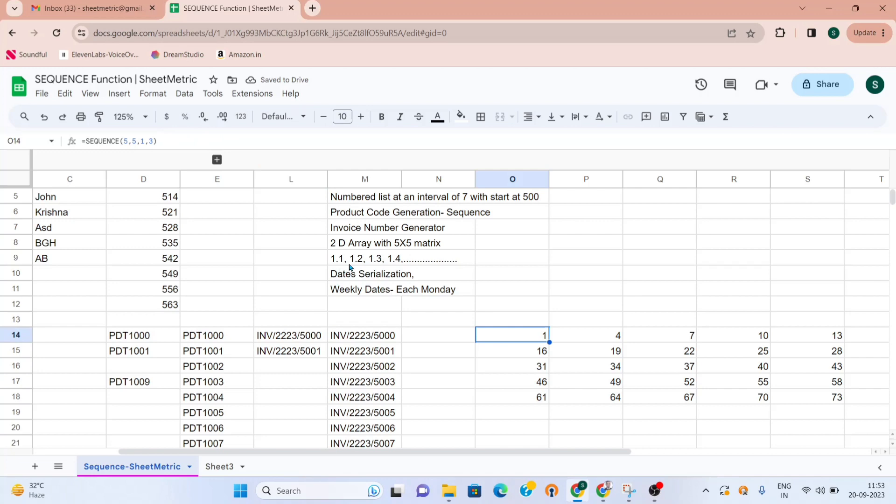
Clear the matrix formula from O14 and enter the sample values 1.1, 1.2 and 1.3 in O14 to O16
key("Left")
key("Left")
key("Up")
key("Right")
key("Right")
key("Right")
key("Down")
key("Left")
key("Delete")
type("1.1")
key("Return")
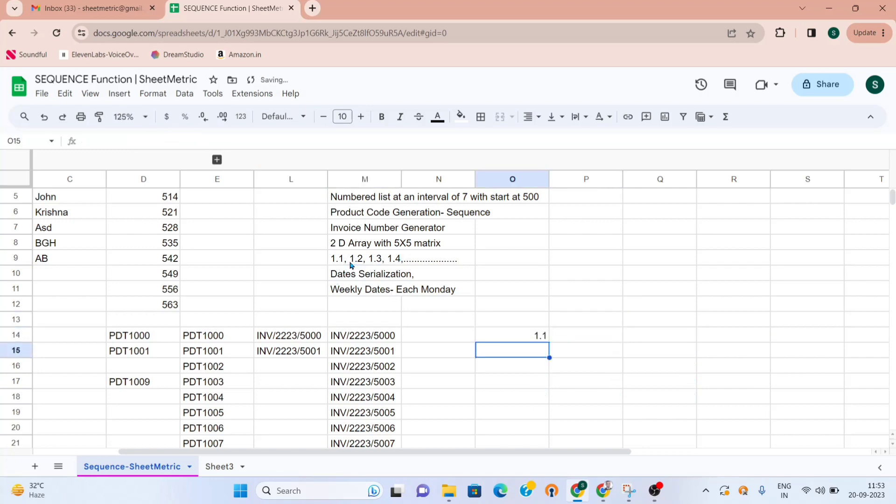
type("1.2")
key("Return")
type("1.3")
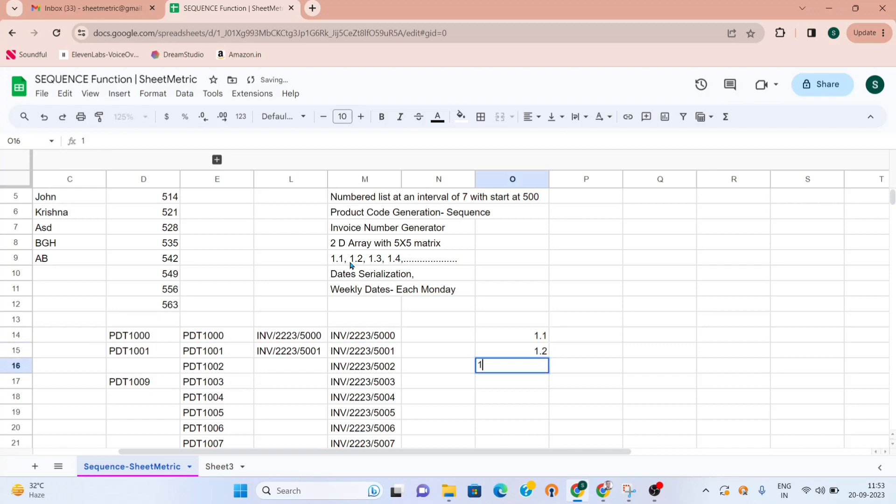
key("Tab")
Enter the whole numbers 11, 12 and 13 in P14 to P16 beside the decimal samples
key("Up")
key("Up")
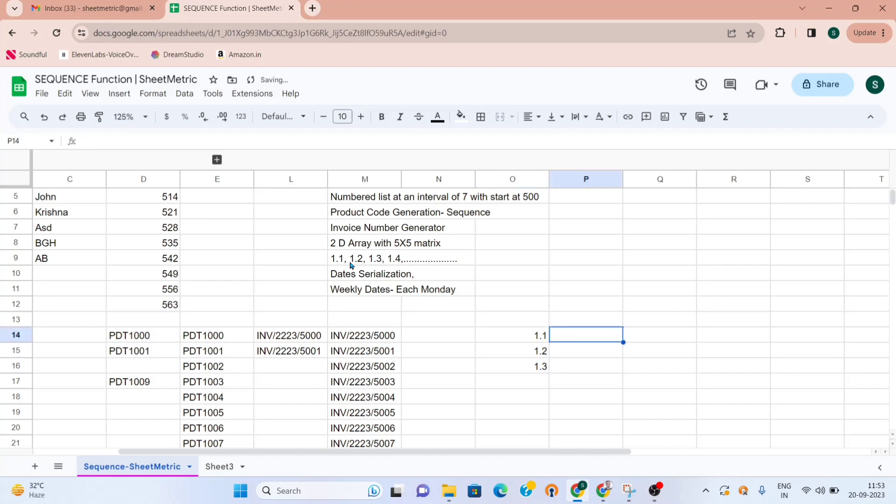
type("11")
key("Return")
type("12")
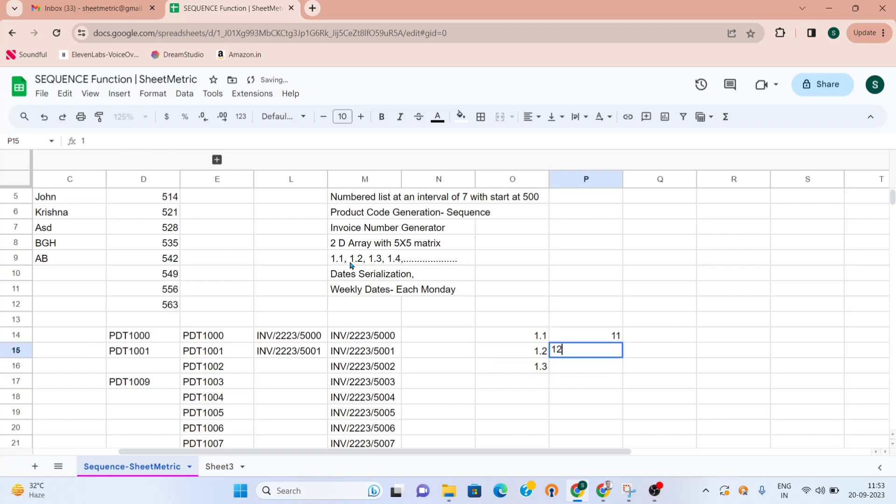
key("Return")
type("13")
key("Return")
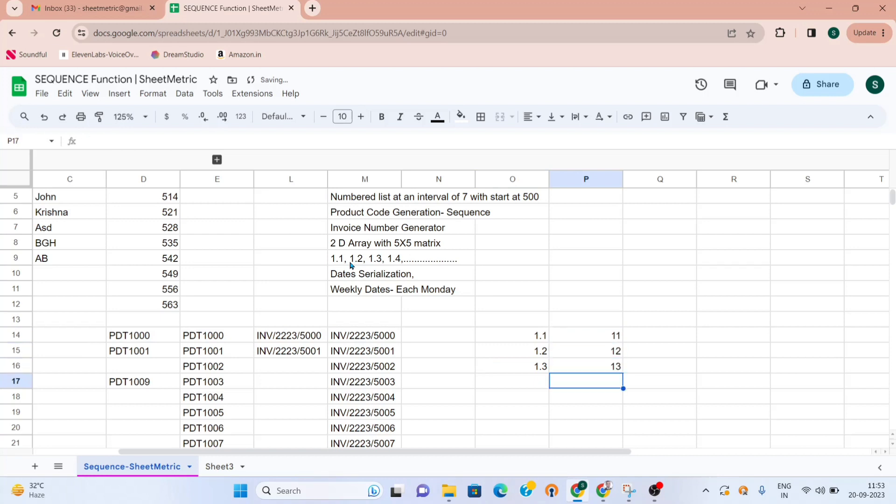
Enter 14 in P17 below the whole-number samples and clear the stray 1 from P18
key("Down")
type("1")
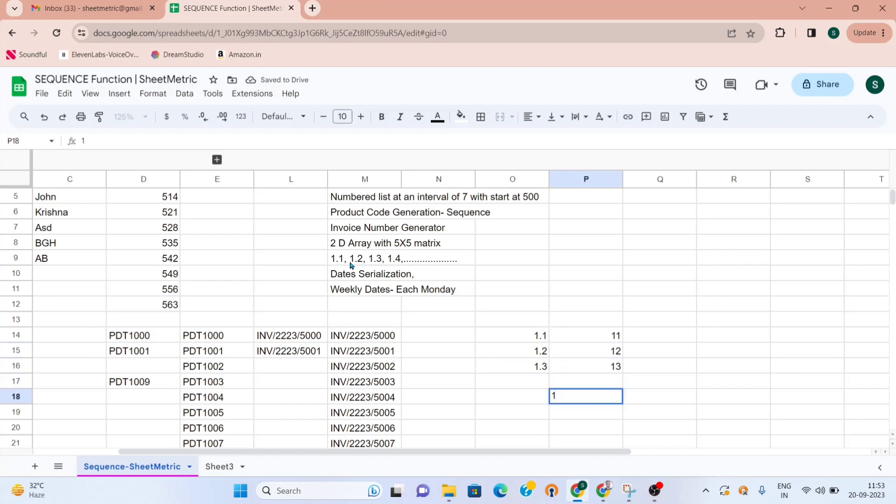
key("Up")
type("14")
key("Return")
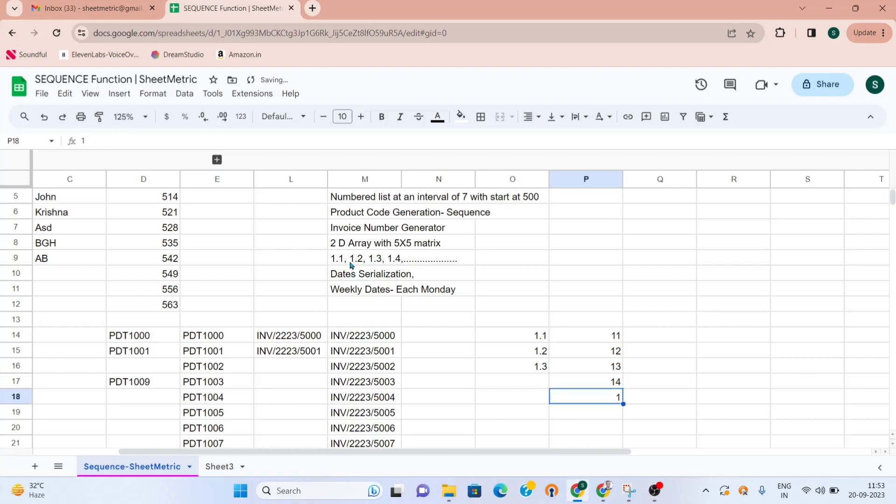
key("Up")
key("Up")
key("Up")
key("Up")
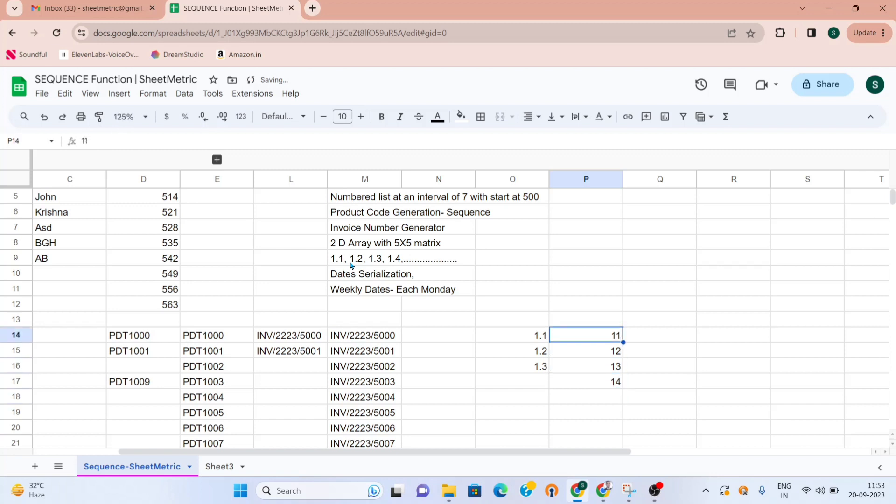
Enter =SEQUENCE(10,1,11,1) in Q14 to generate ten whole numbers starting at 11
key("Down")
key("Down")
key("Down")
key("Up")
key("Up")
key("Up")
key("Right")
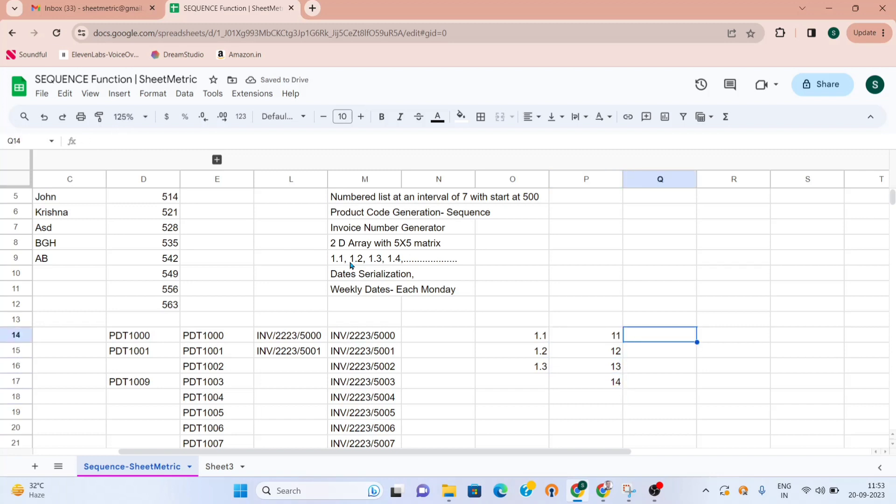
type("=seq")
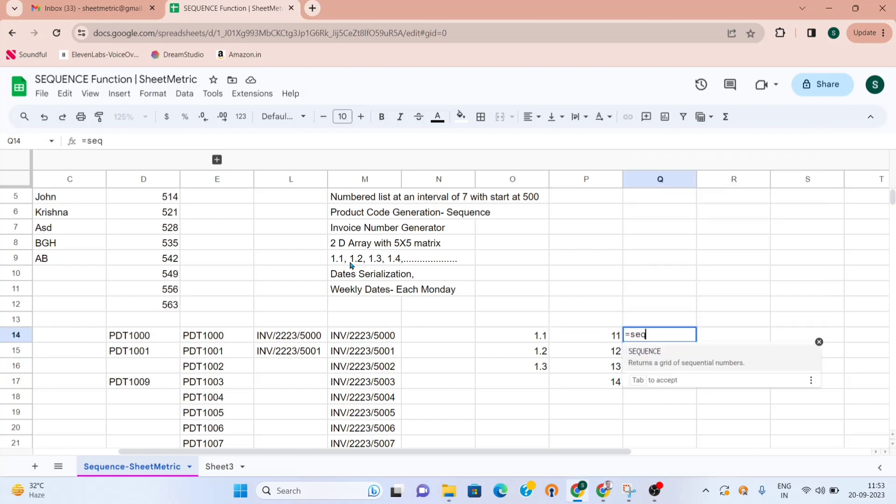
key("Tab")
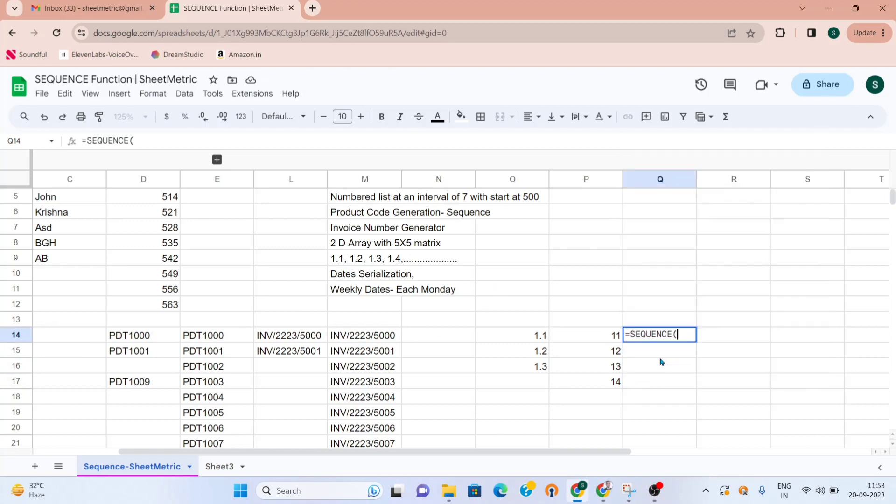
type("1")
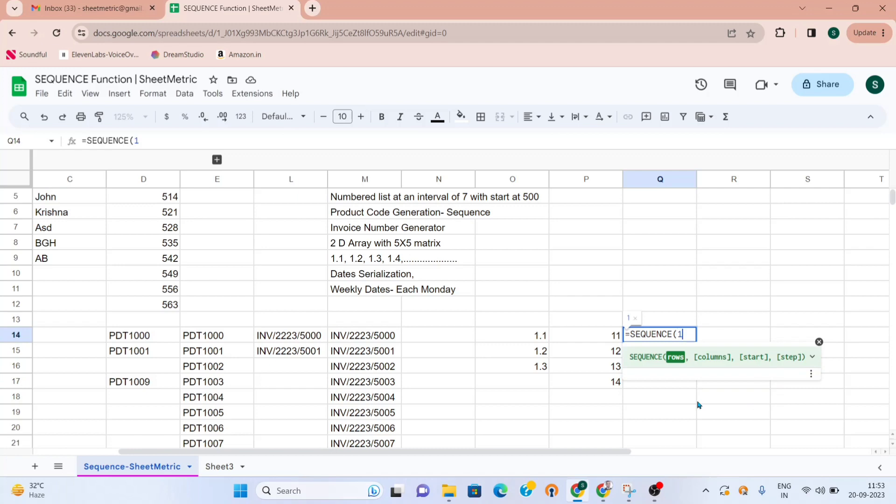
type("0,")
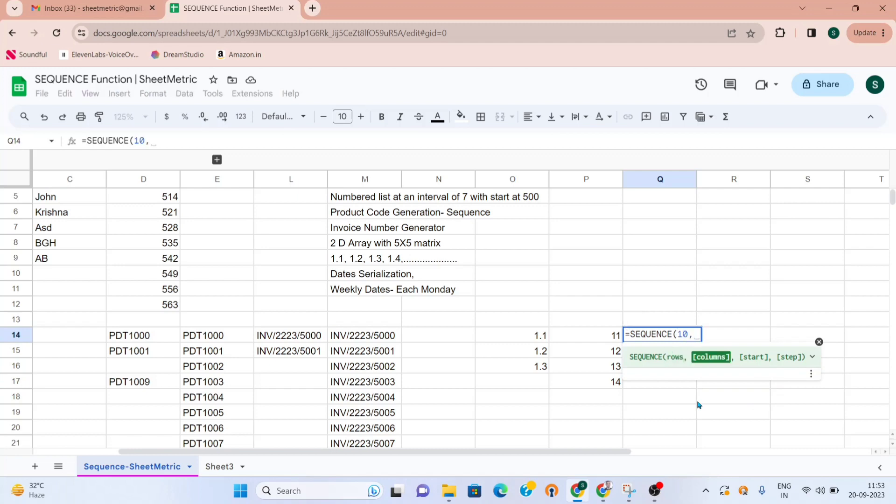
type("1")
type(",11")
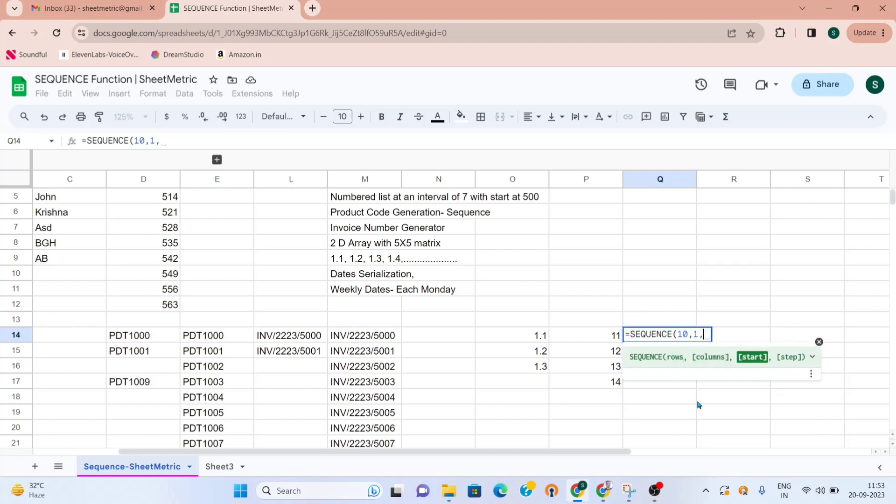
type(",1")
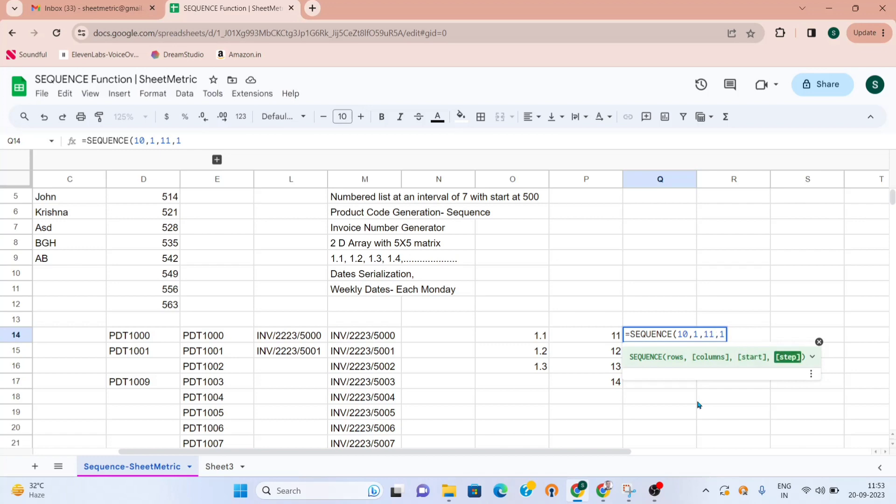
key("Return")
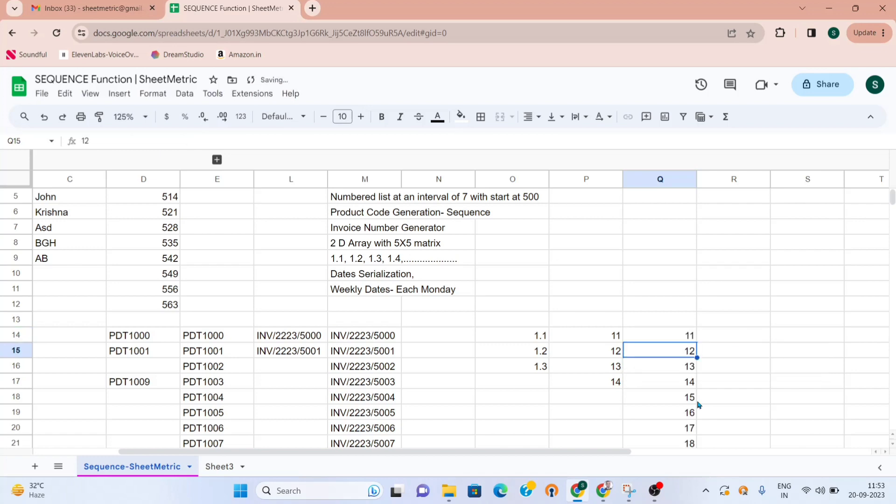
Divide the sequence in Q14 by 10, making the formula =SEQUENCE(10,1,11,1)/10
key("Up")
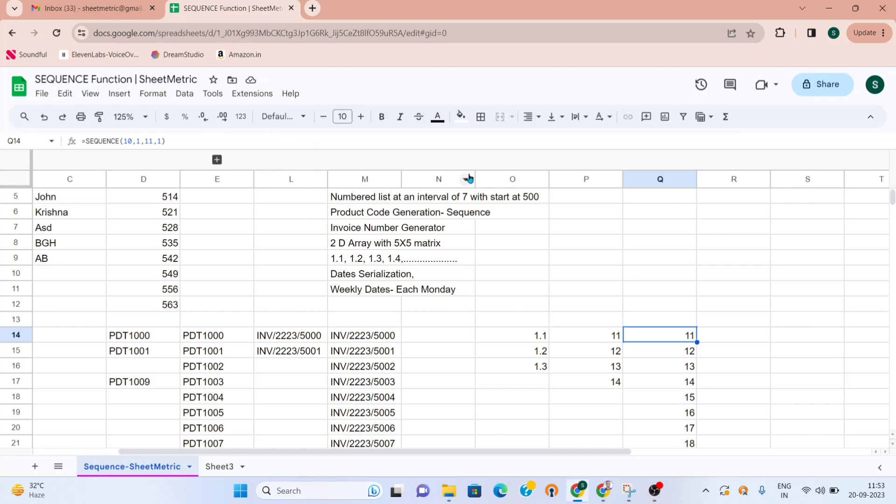
left_click(194, 141)
type("/10")
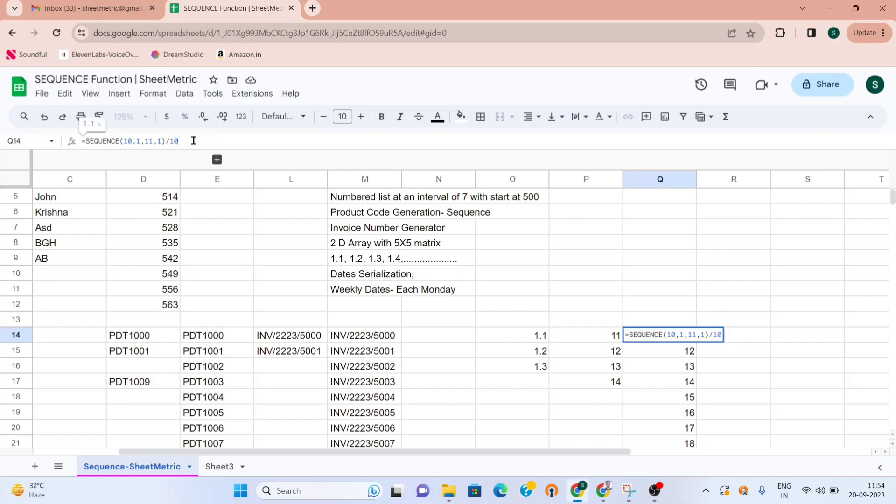
key("Return")
key("Up")
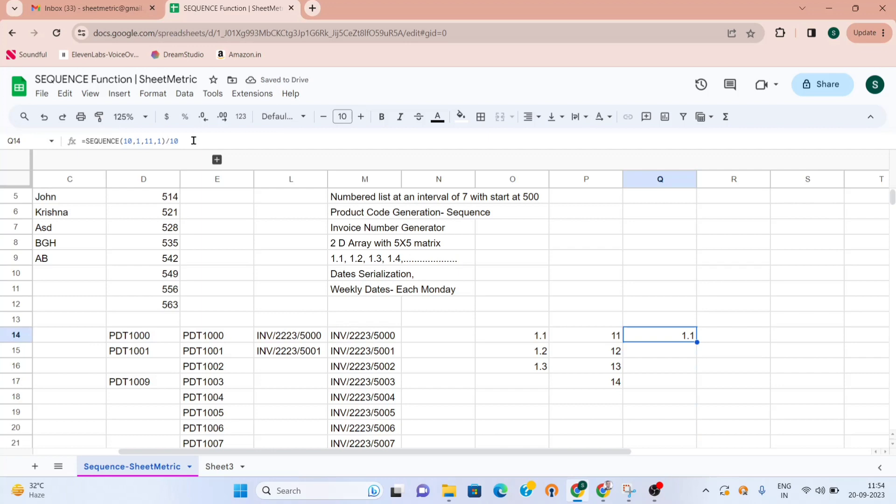
Convert the Q14 formula to an array formula, =ArrayFormula(SEQUENCE(10,1,11,1)/10), so the division applies to every row
left_click(193, 140)
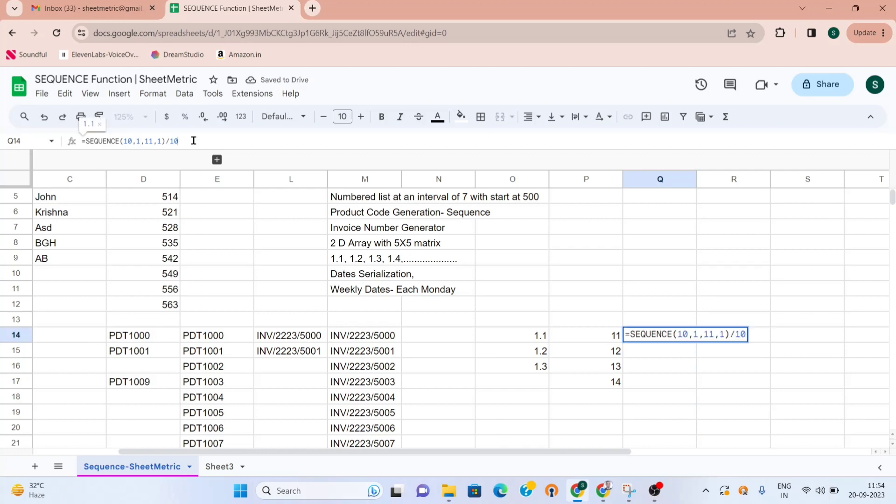
double_click(193, 141)
left_click(194, 140)
key("ctrl+shift+Return")
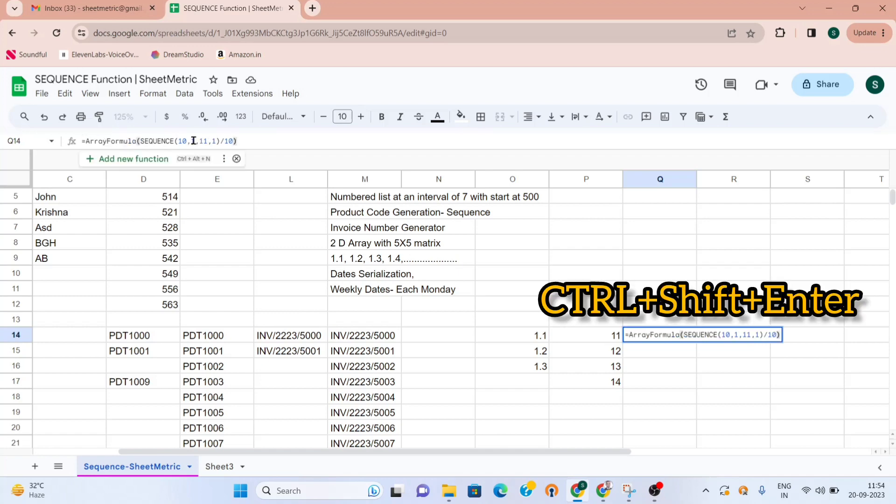
key("Return")
key("Up")
Examine the decimal series in column Q and the array formula in Q14
key("Down")
key("Down")
key("Down")
key("Down")
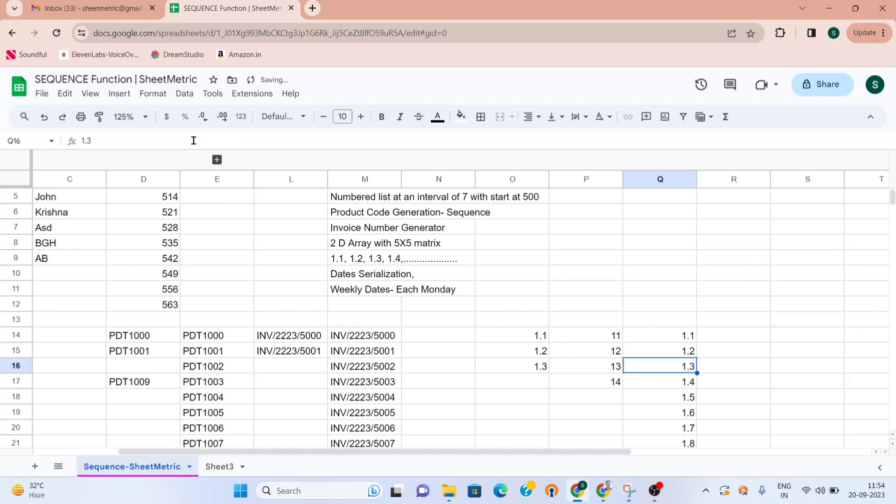
key("Up")
key("Up")
key("Up")
key("Up")
key("Up")
key("Up")
key("Up")
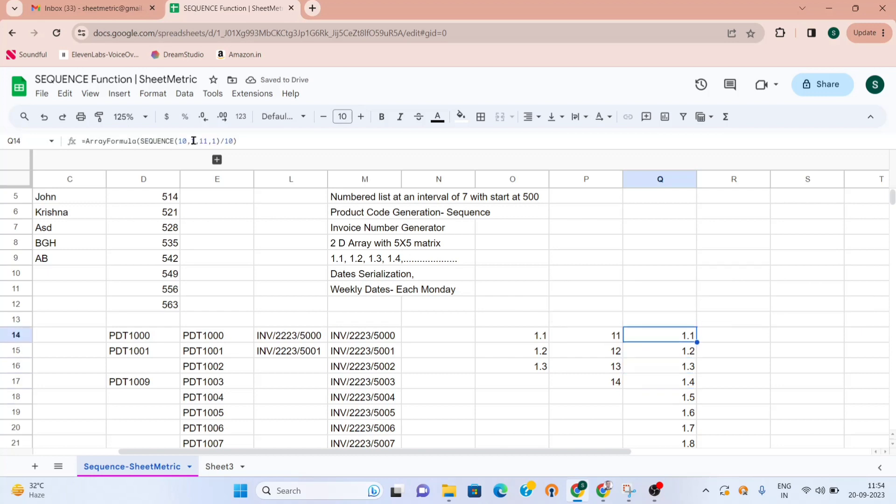
key("Up")
key("Down")
key("Down")
key("Down")
key("Down")
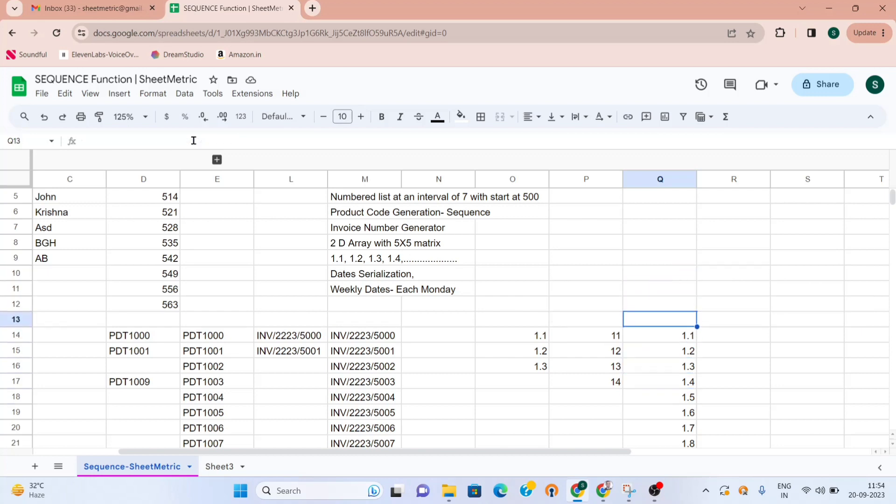
Clear the decimal series formula from Q14 and the sample numbers from columns O and P
key("Delete")
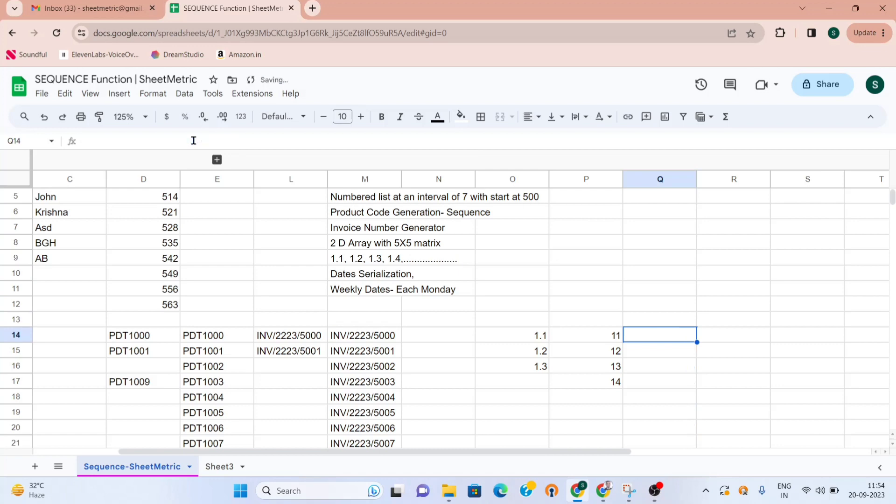
key("Left")
key("Left")
Enter =SEQUENCE(10,1,TODAY(),1) in O14 to generate ten consecutive dates starting today
type("=seq")
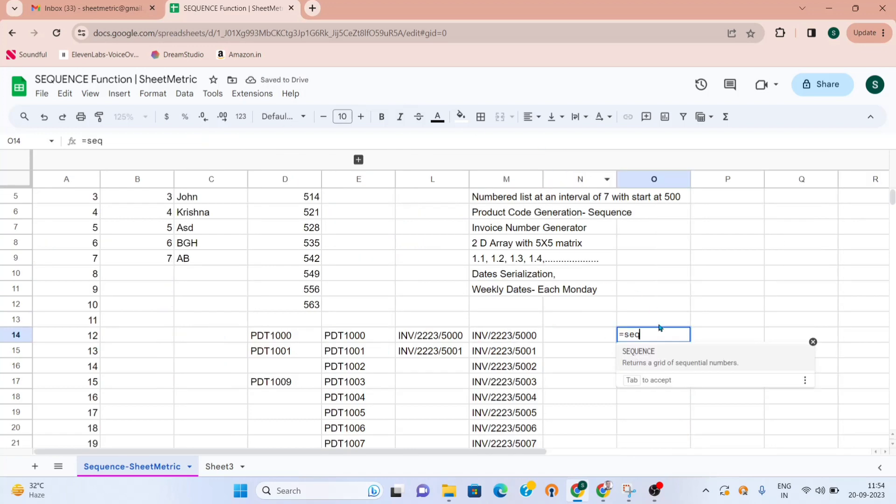
left_click(637, 355)
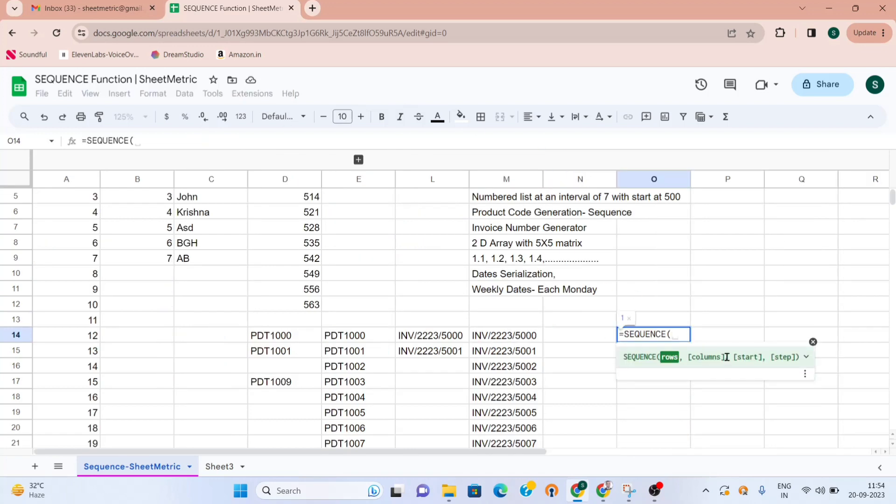
type("10")
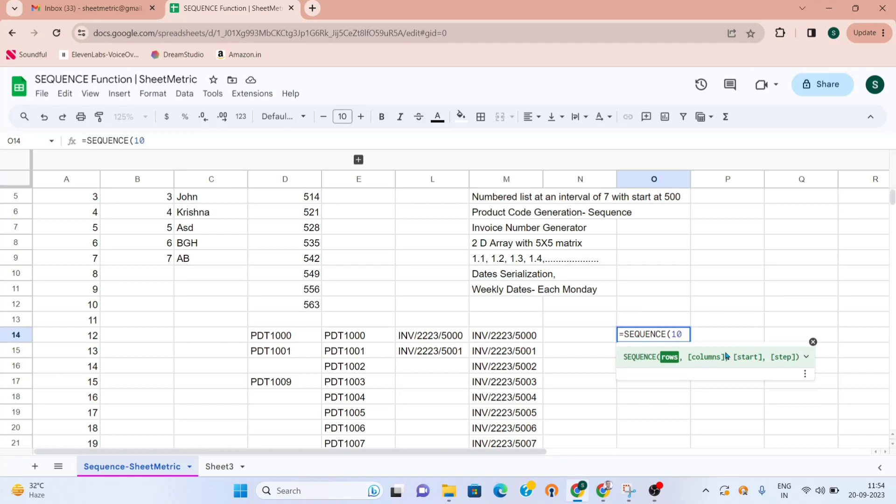
type(",")
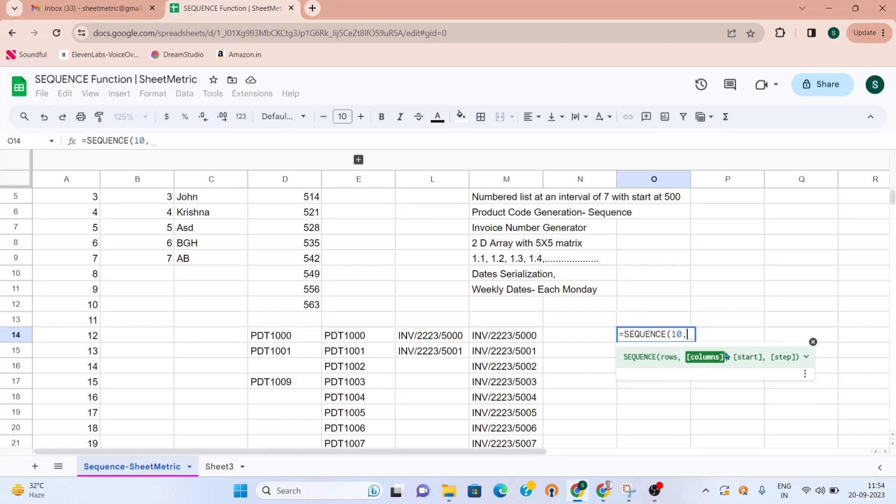
type("1,")
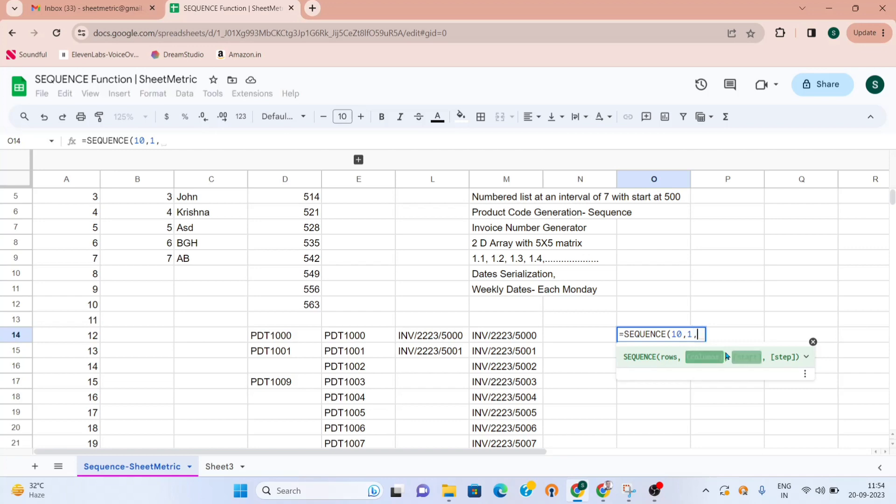
type("today")
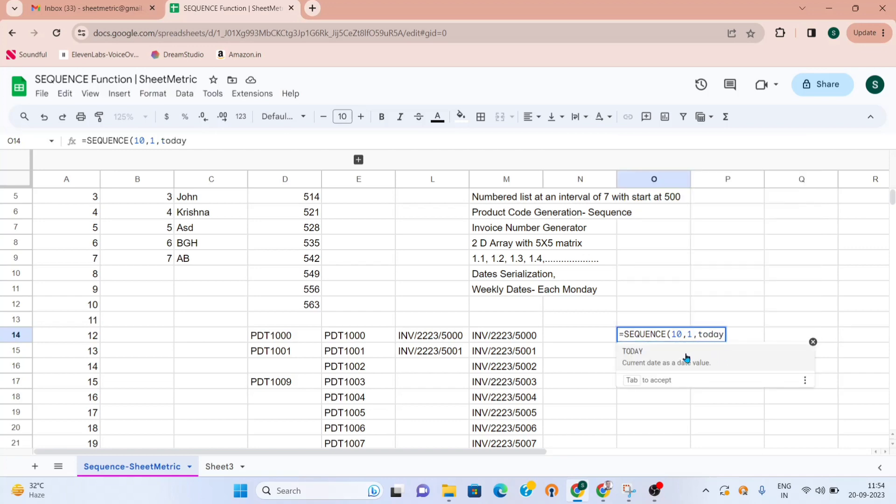
key("Tab")
type(")")
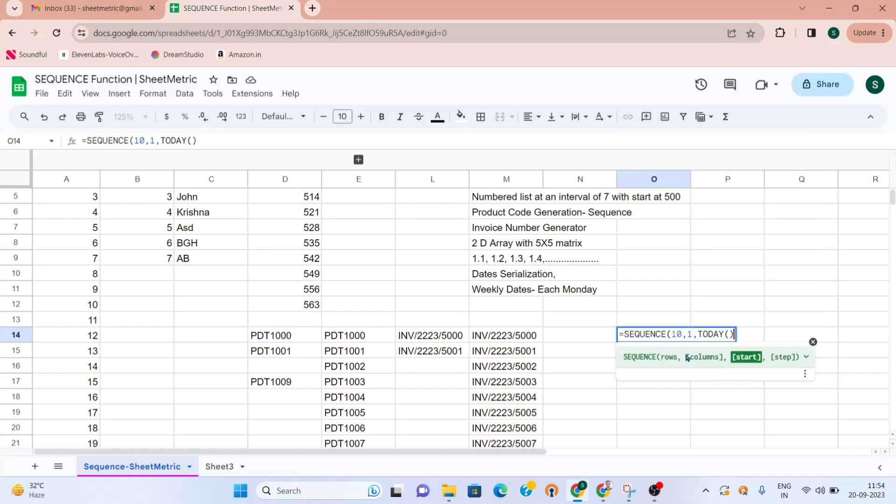
type(",1)")
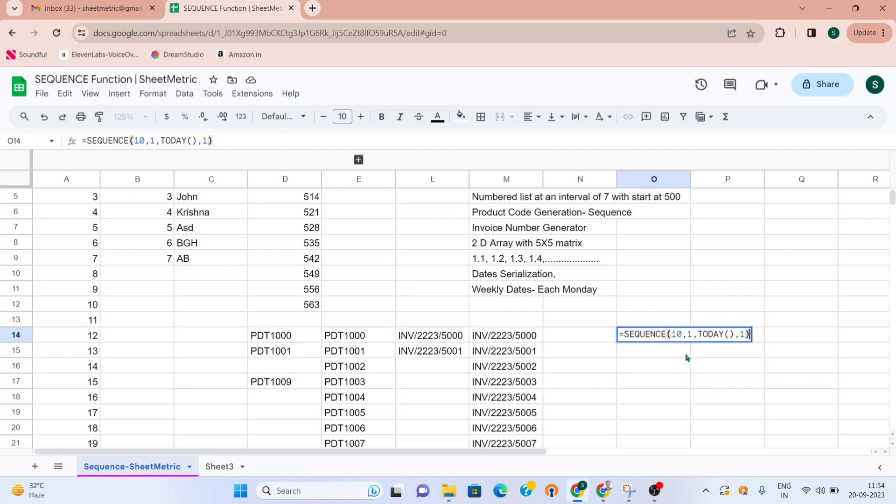
key("Return")
key("Up")
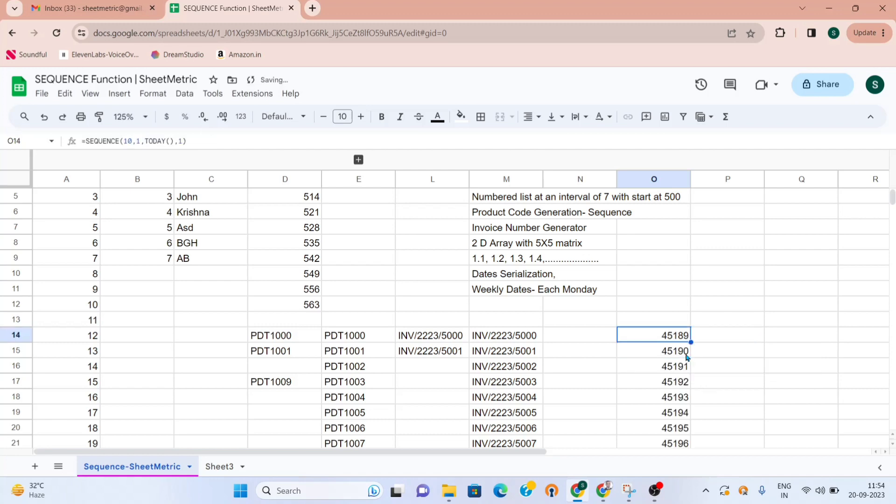
Format the generated serial numbers in O14:O23 as dates in the 26-Sep-2008 style
key("shift+Down")
key("shift+Down")
key("shift+Down")
key("shift+Down")
key("shift+Down")
key("shift+Down")
key("shift+Down")
key("shift+Down")
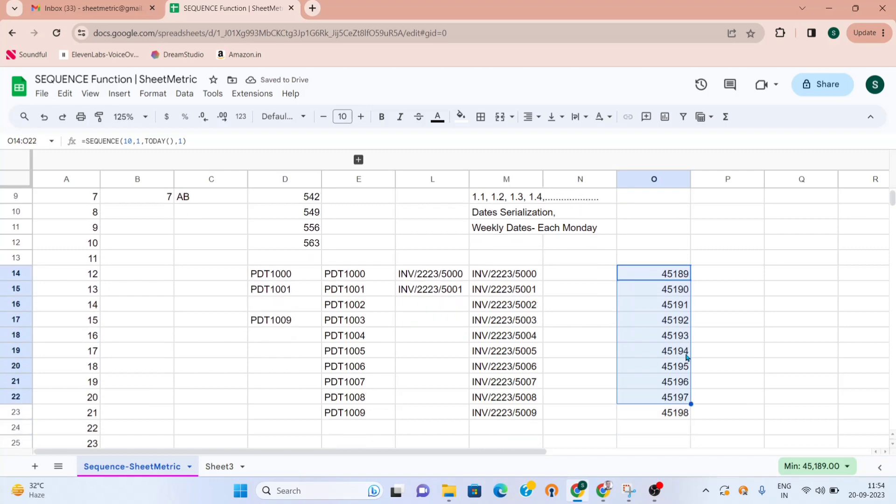
key("shift+Down")
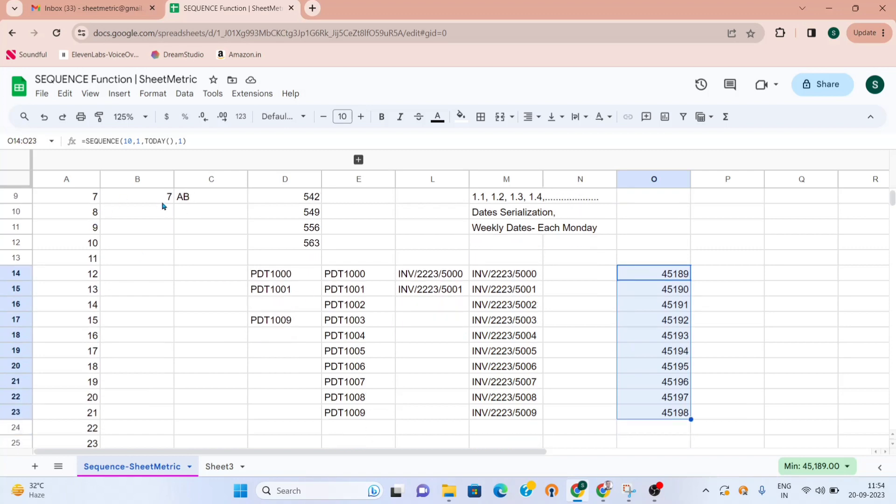
left_click(160, 93)
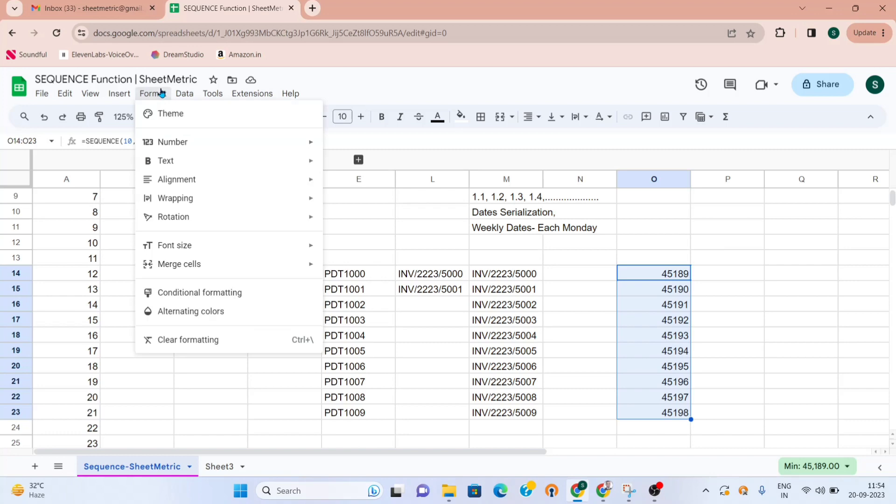
mouse_move(190, 141)
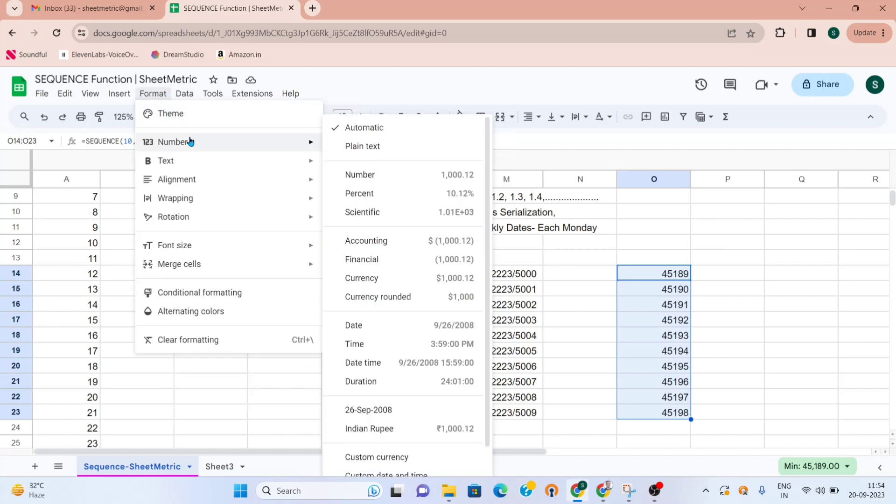
left_click(397, 416)
Examine the generated dates at the start of column O and the formula in O14
left_click(669, 306)
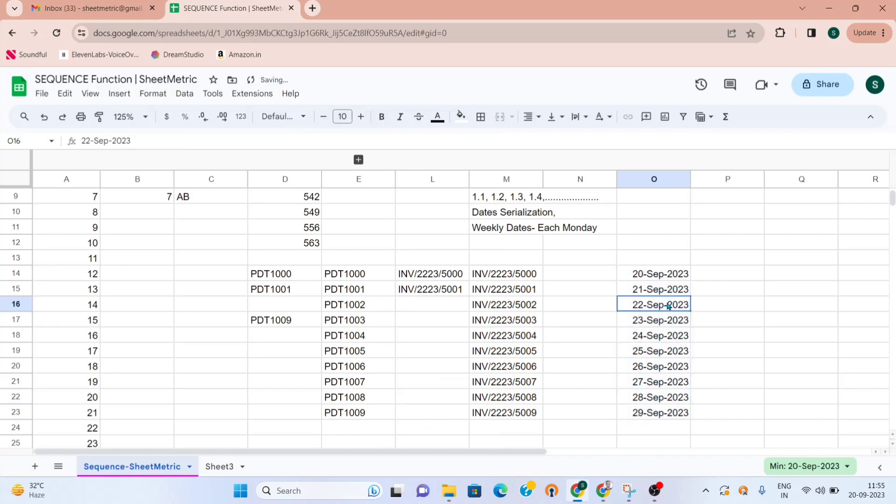
key("Up")
key("Up")
key("Up")
key("Down")
key("Down")
key("Up")
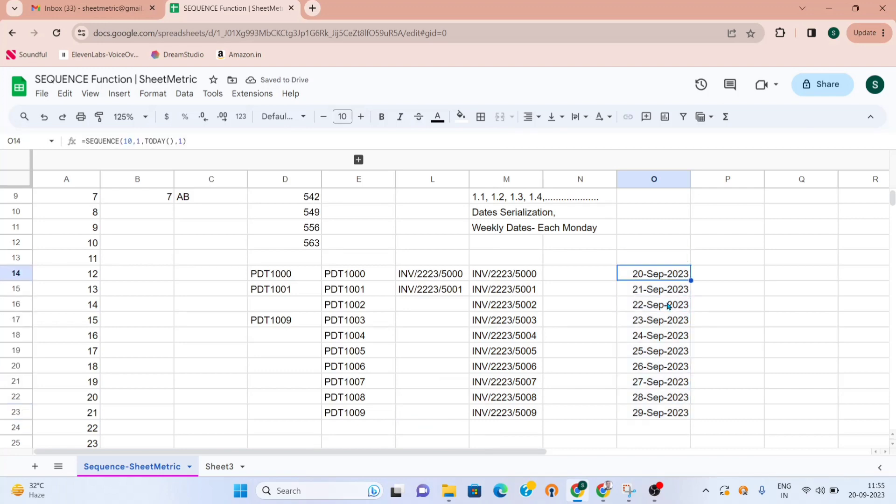
Change the SEQUENCE step in O14 to 7, making the formula =SEQUENCE(10,1,TODAY(),7) for weekly dates
key("Up")
key("Down")
left_click(187, 142)
key("BackSpace")
key("BackSpace")
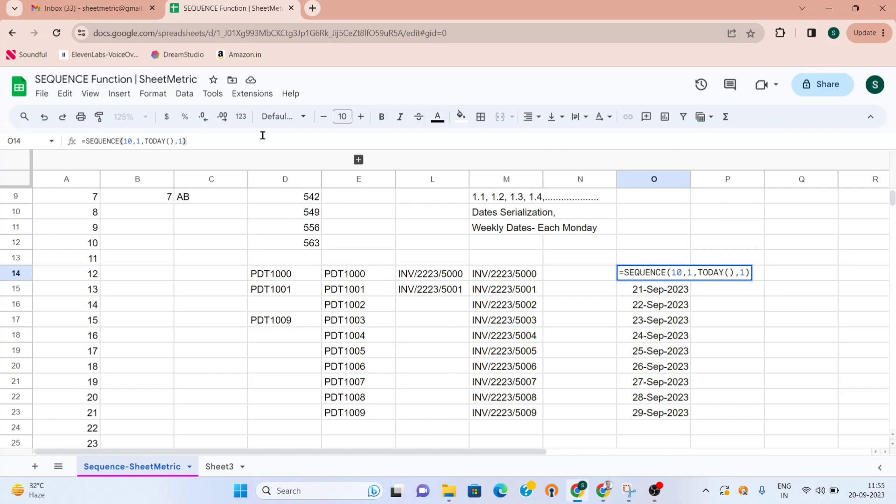
type("7")
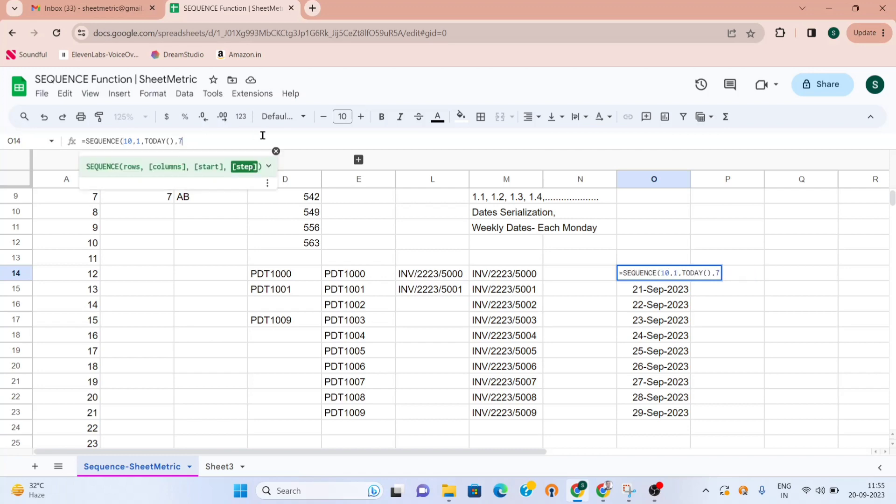
type(")")
key("Return")
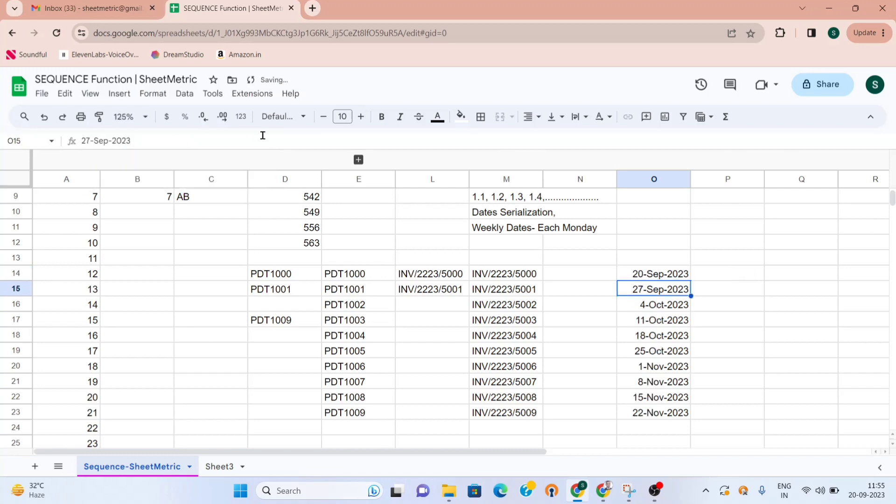
Review the generated series at the start of the sheet alongside the Use Cases list in column M
key("Up")
key("Up")
key("Up")
key("Up")
key("Up")
key("Up")
key("Up")
key("Up")
key("Up")
key("Up")
key("Up")
key("Up")
key("Up")
key("Up")
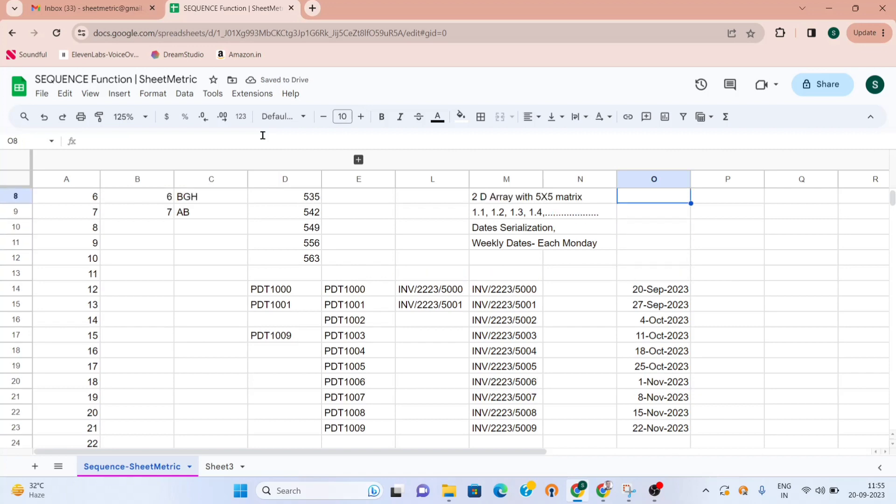
key("Left")
key("Left")
key("Left")
key("Left")
key("Left")
key("Left")
key("Left")
key("Left")
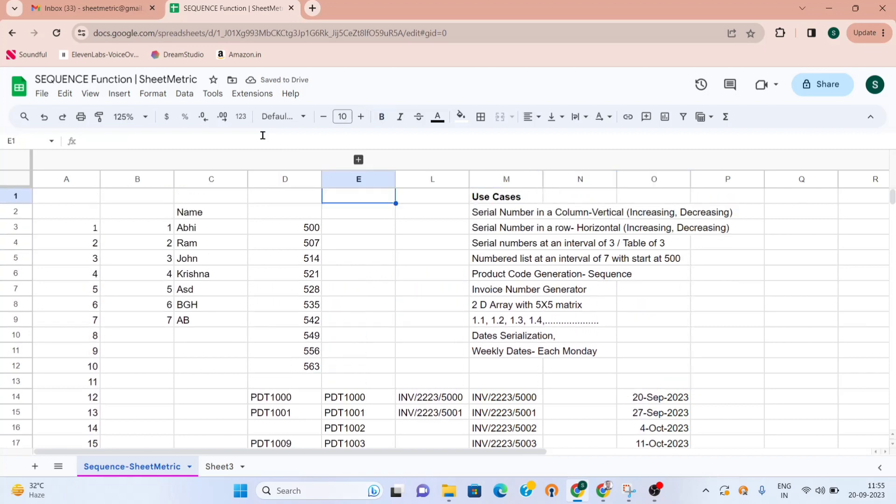
key("Down")
key("Down")
key("Down")
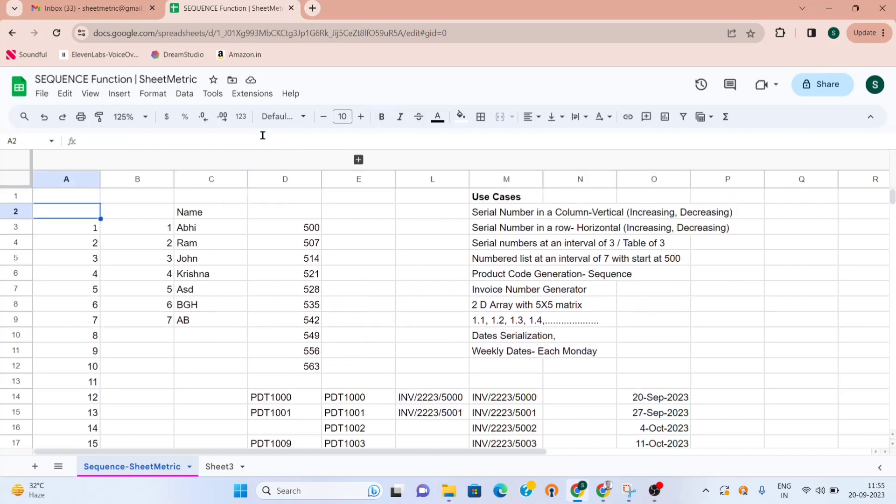
key("Right")
key("Right")
key("Right")
key("Right")
key("Right")
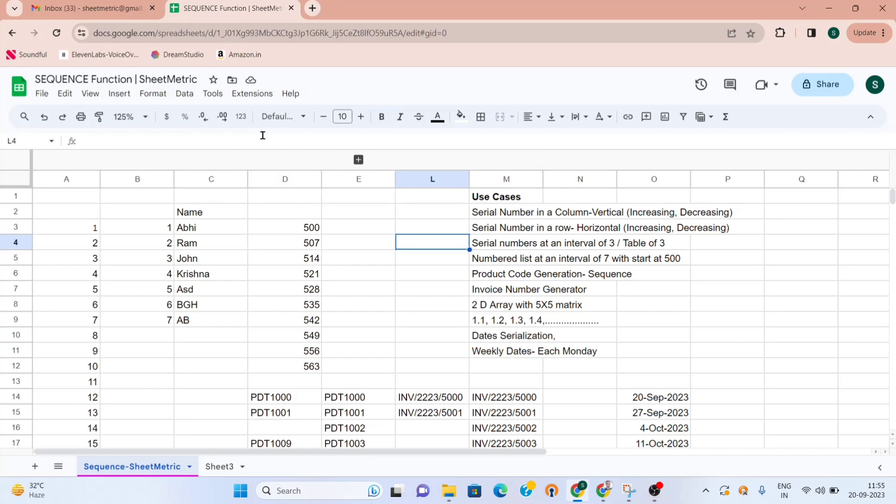